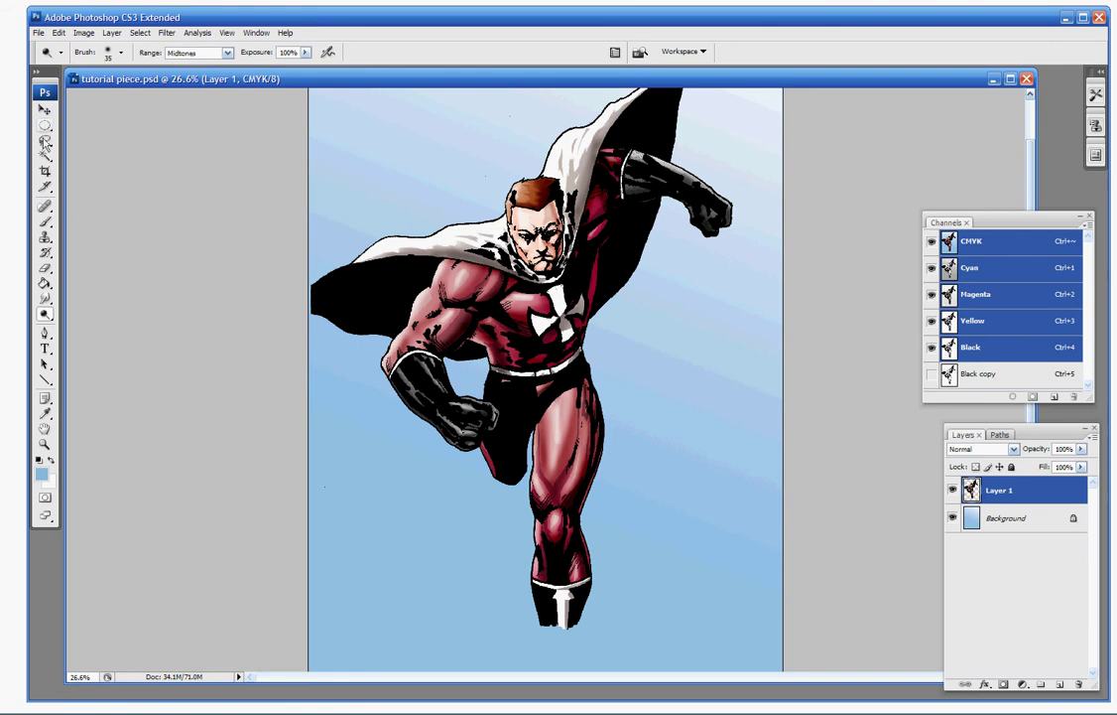
- Paste the brick wall texture from Untitled-1 into tutorial piece.psd as a new layer between the figure and the Background
{"action": "left_click", "coordinate": [46, 125]}
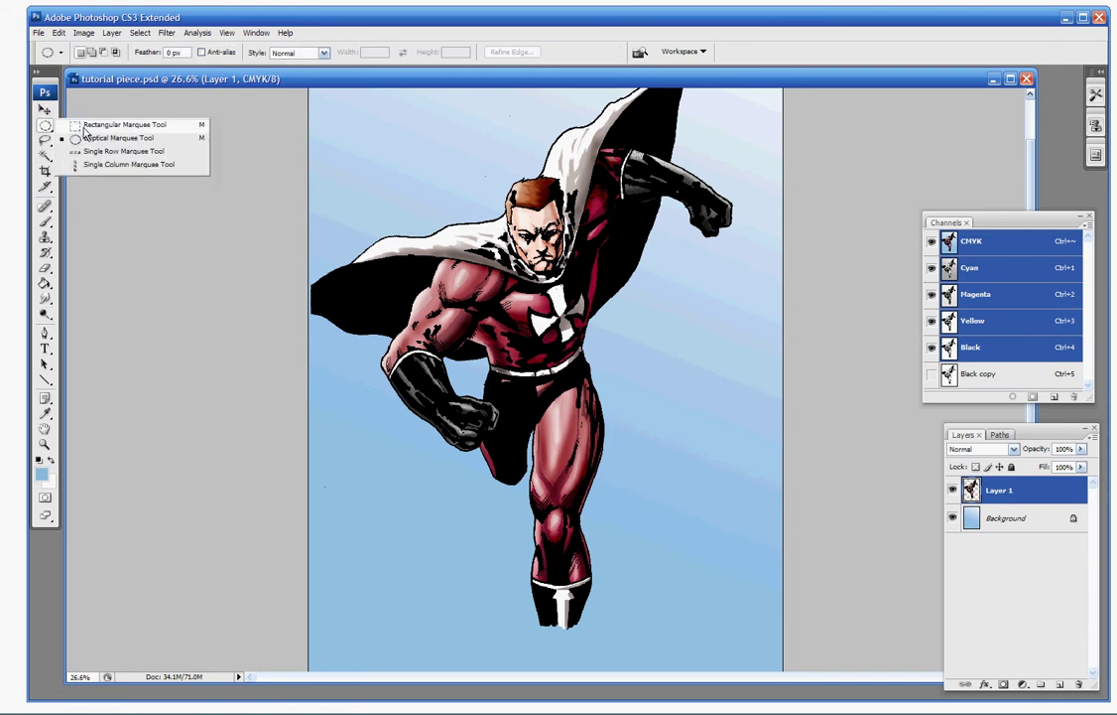
{"action": "left_click", "coordinate": [109, 125]}
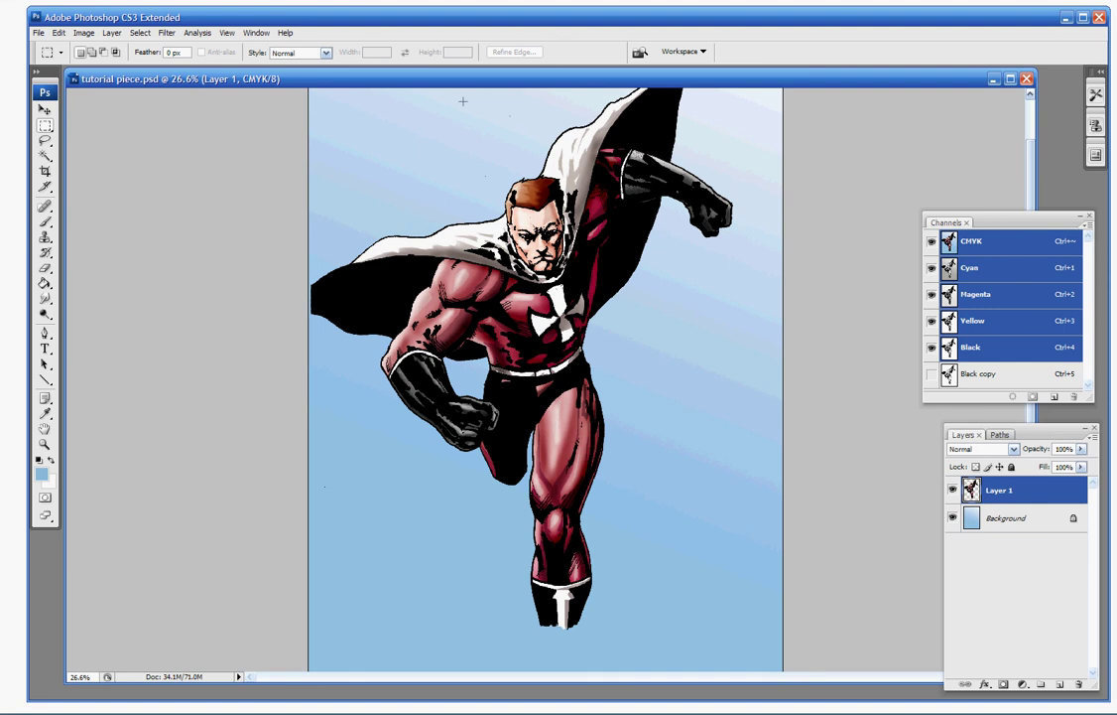
{"action": "left_click_drag", "start_coordinate": [463, 81], "coordinate": [457, 109]}
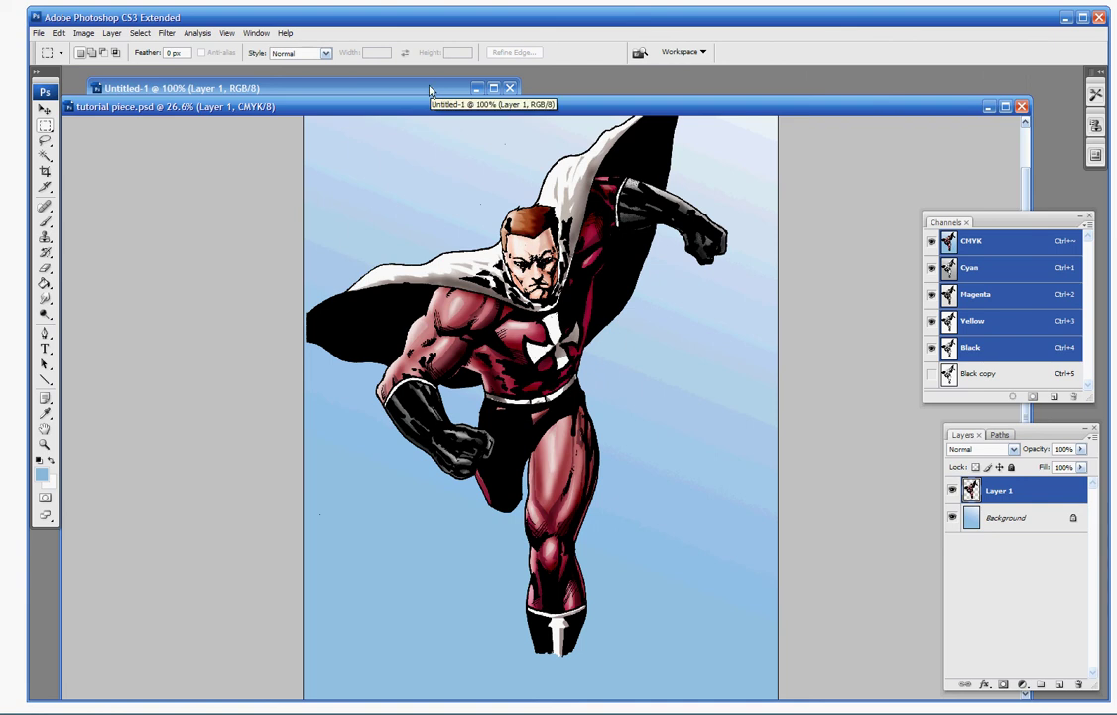
{"action": "left_click_drag", "start_coordinate": [446, 101], "coordinate": [447, 119]}
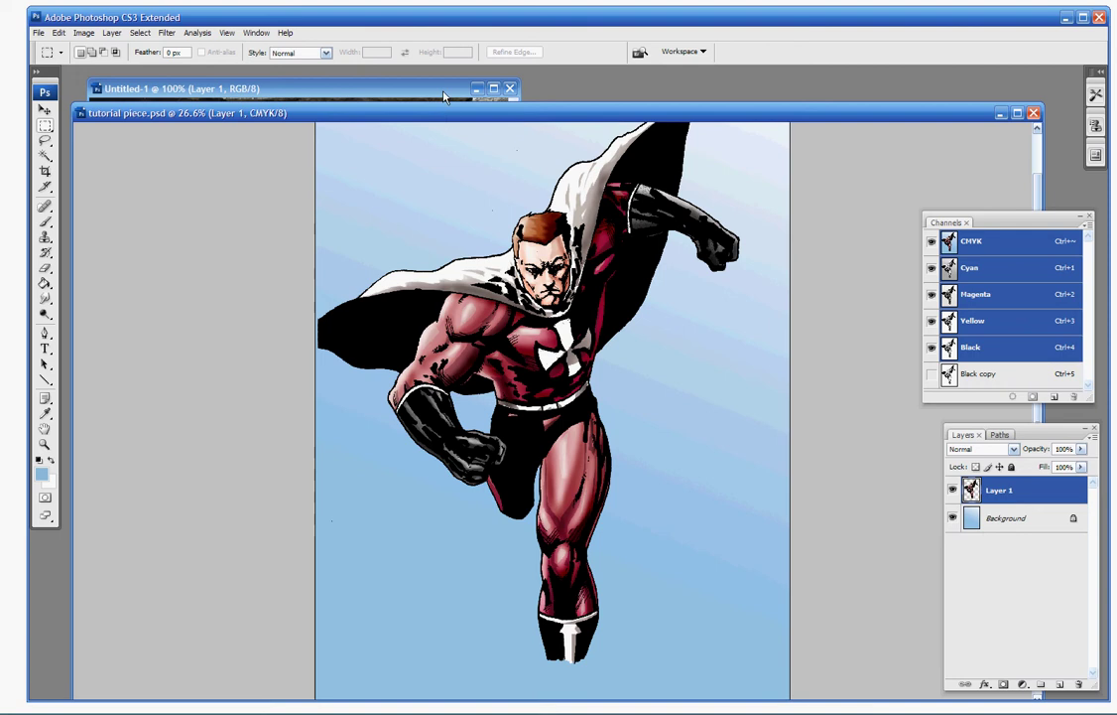
{"action": "left_click", "coordinate": [448, 93]}
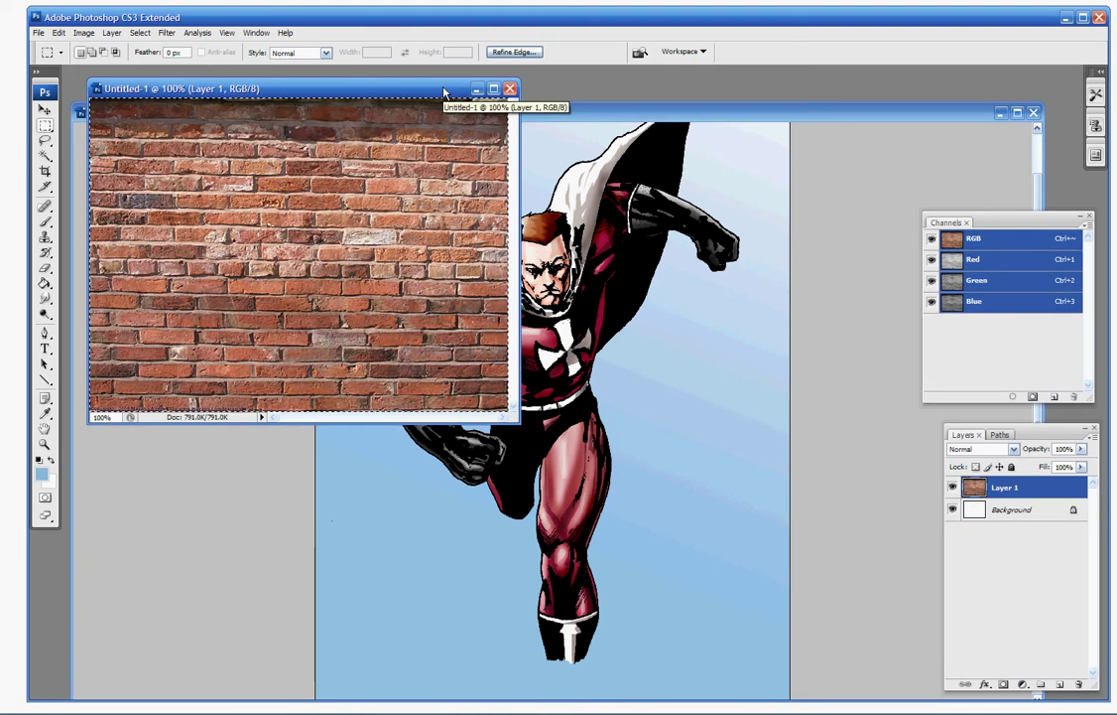
{"action": "left_click", "coordinate": [562, 114]}
{"action": "left_click_drag", "start_coordinate": [570, 118], "coordinate": [558, 92]}
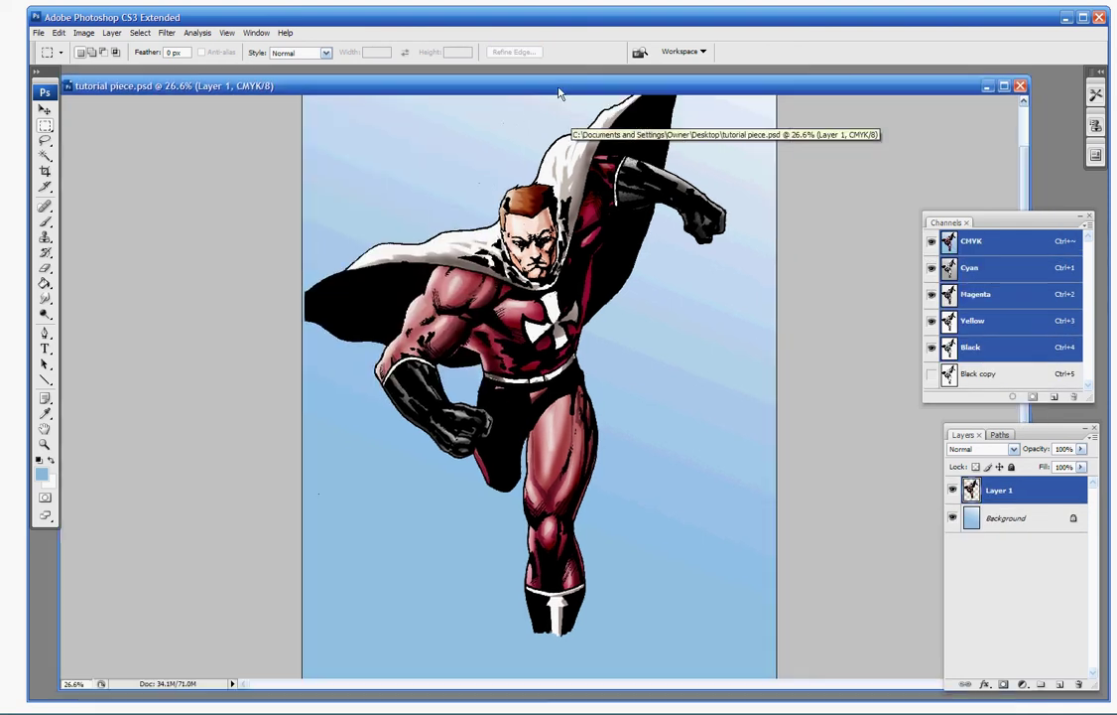
{"action": "left_click", "coordinate": [1022, 516]}
{"action": "key", "text": "ctrl+v"}
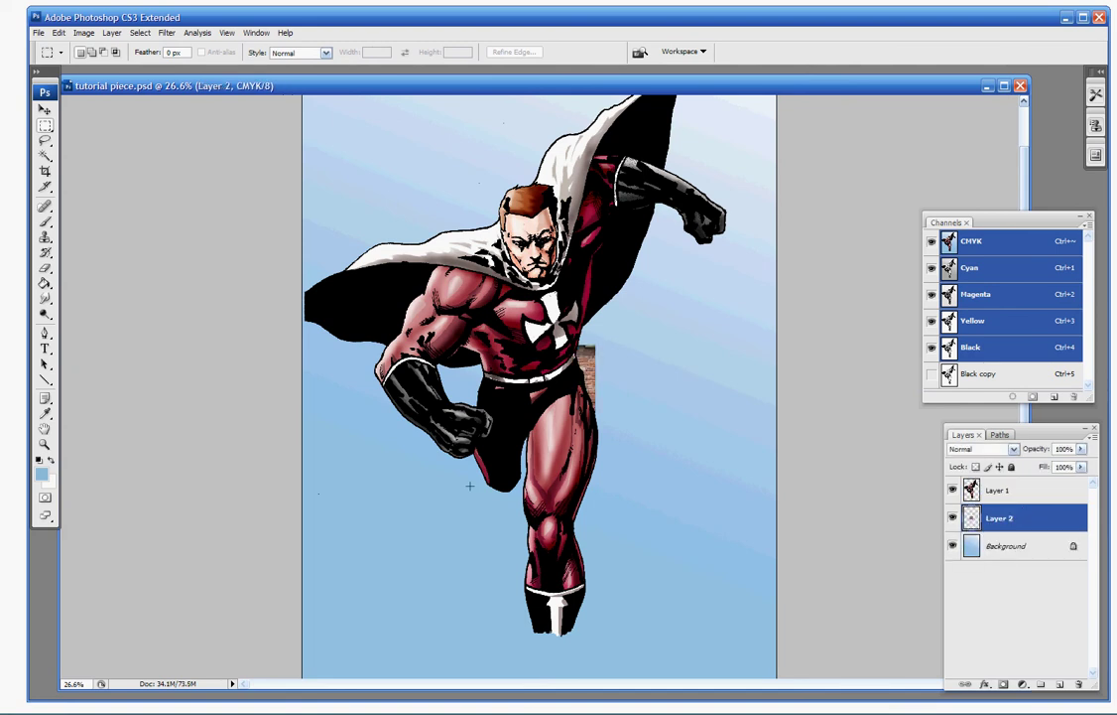
- Scale the pasted brick layer proportionally to about 581% and position it across the full canvas width behind the figure
{"action": "key", "text": "ctrl+t"}
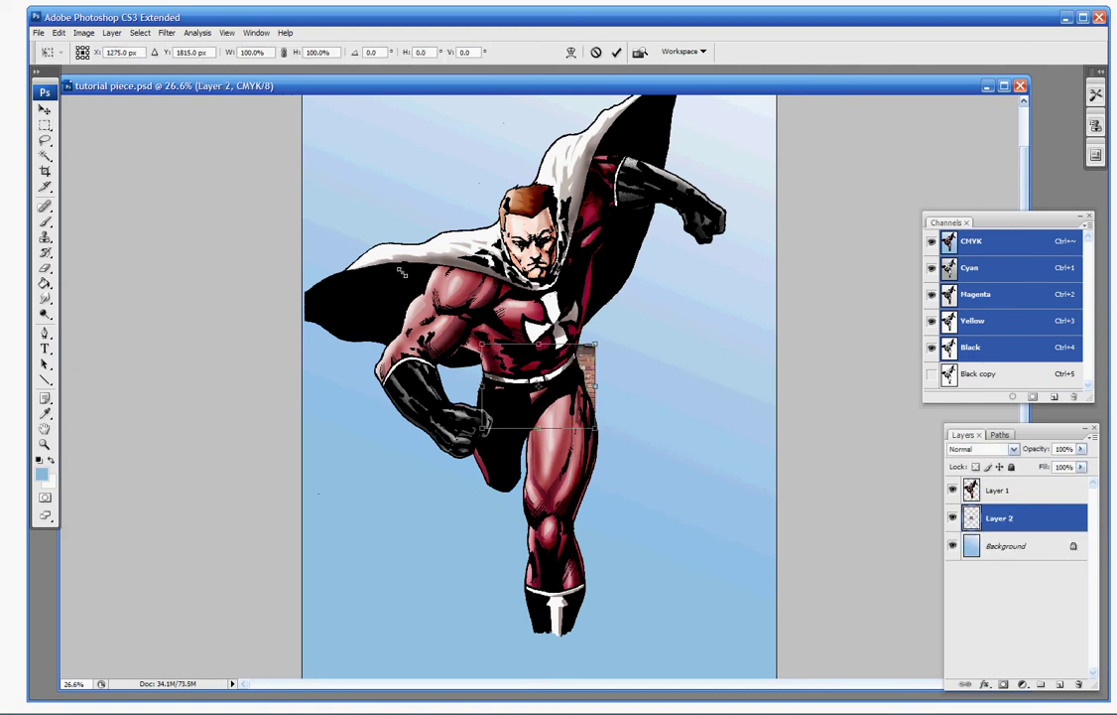
{"action": "left_click_drag", "start_coordinate": [483, 345], "coordinate": [218, 146]}
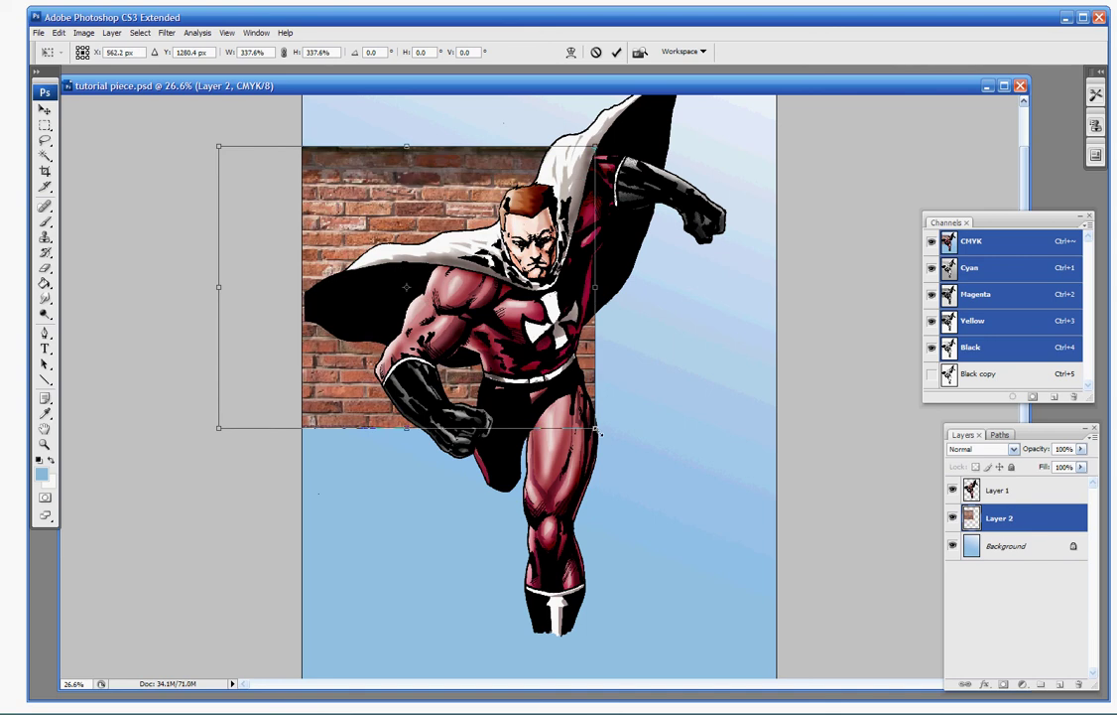
{"action": "left_click_drag", "start_coordinate": [595, 427], "coordinate": [909, 579]}
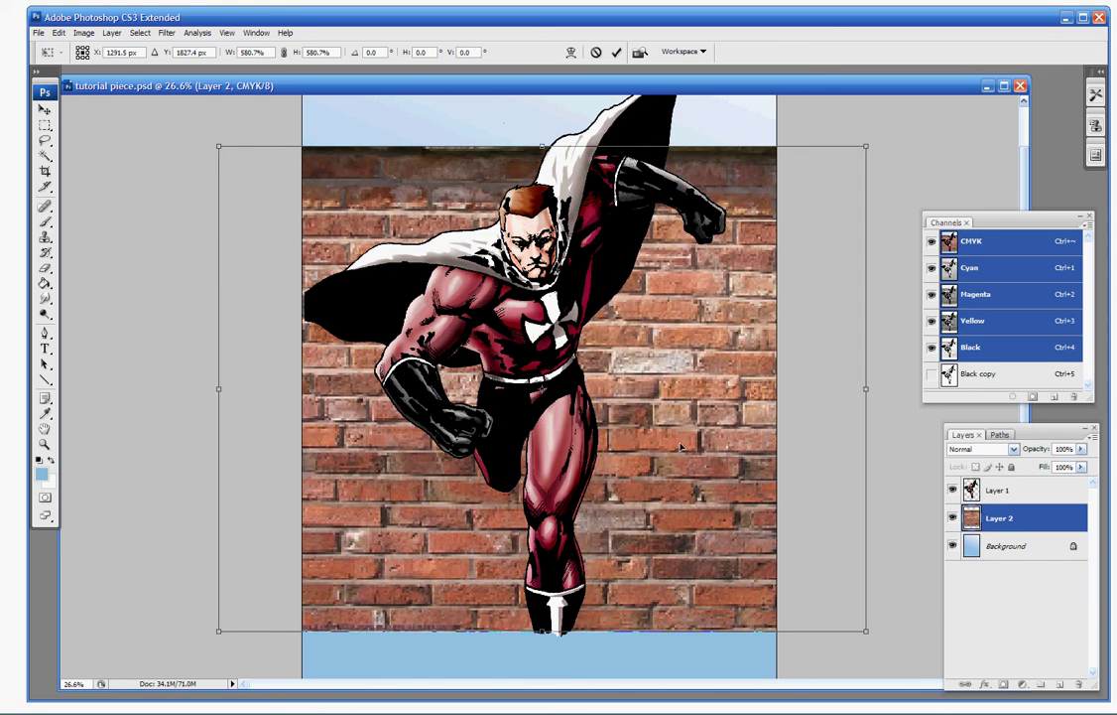
{"action": "left_click_drag", "start_coordinate": [681, 460], "coordinate": [675, 447]}
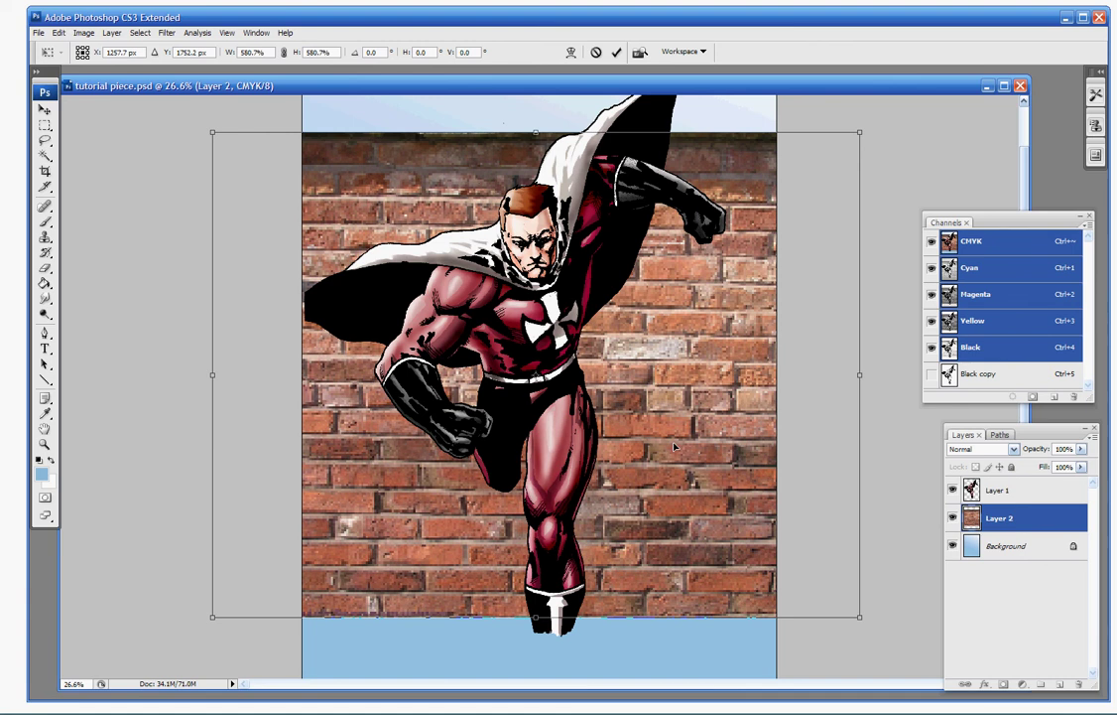
{"action": "key", "text": "Return"}
{"action": "key", "text": "m"}
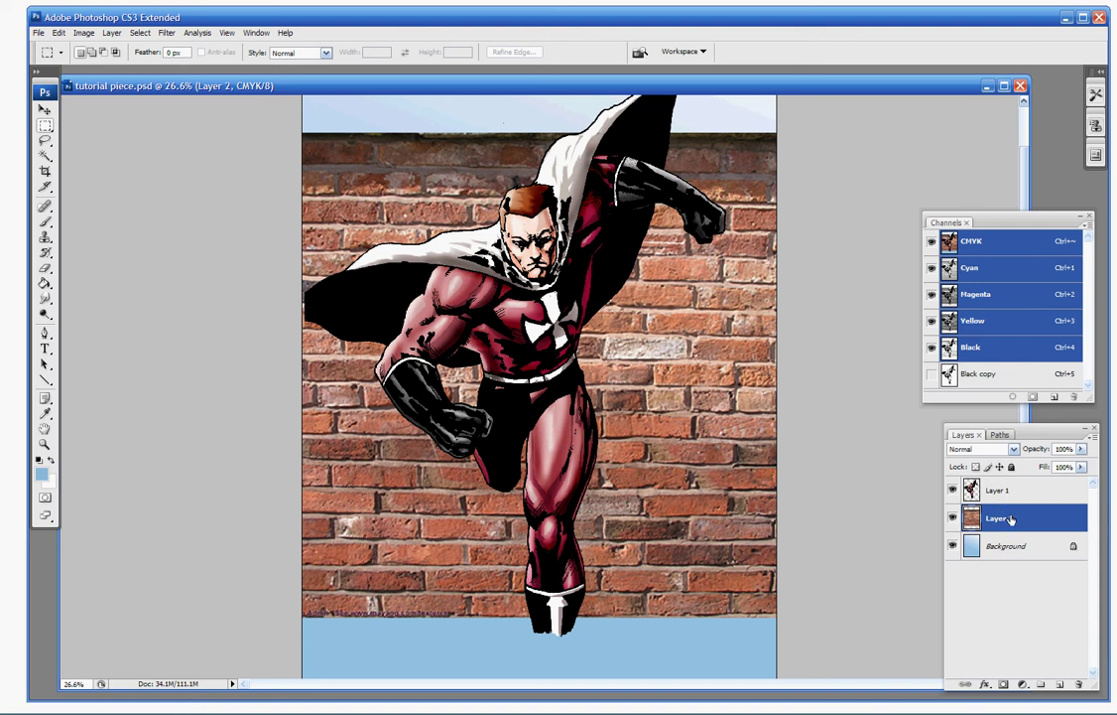
- Delete the brick texture layer and make the figure's Layer 1 active
{"action": "left_click_drag", "start_coordinate": [1010, 519], "coordinate": [1080, 688]}
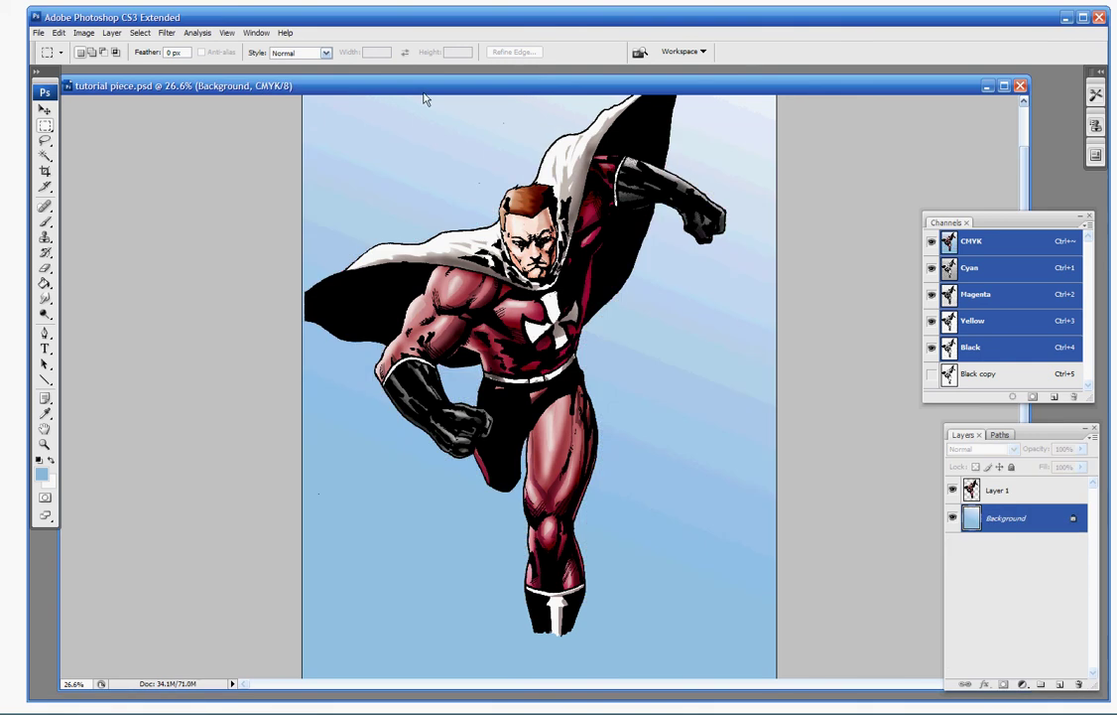
{"action": "left_click", "coordinate": [1027, 489]}
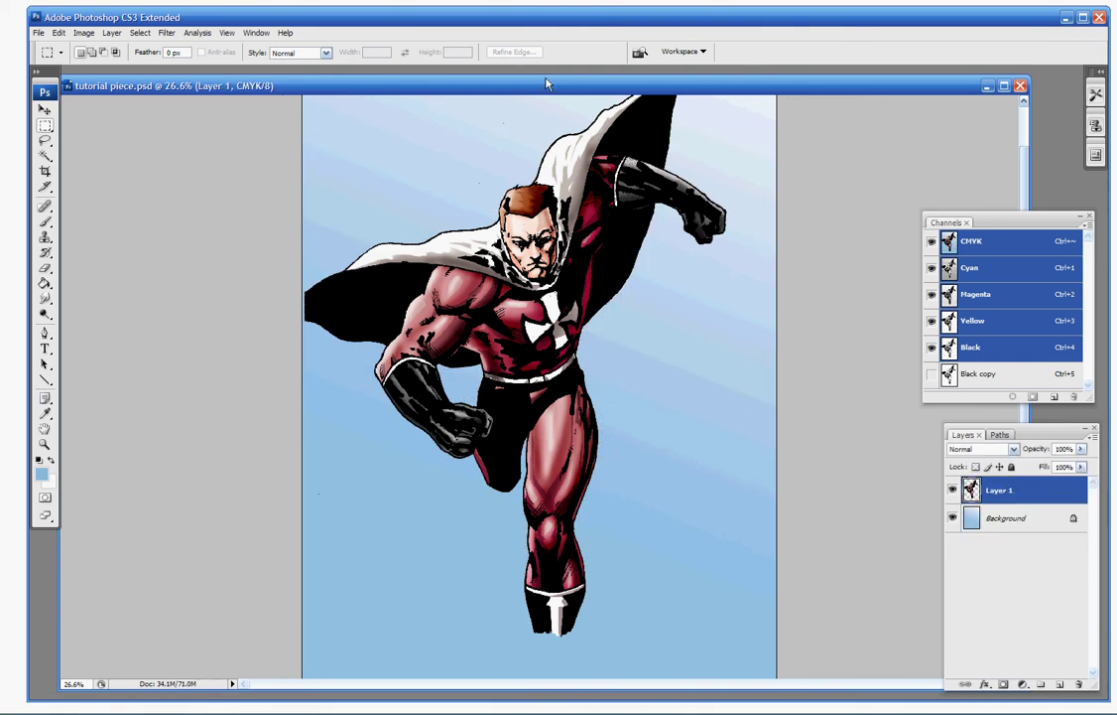
- Close the Untitled-1 brick texture document without saving its changes
{"action": "left_click_drag", "start_coordinate": [545, 85], "coordinate": [589, 108]}
{"action": "left_click", "coordinate": [510, 88]}
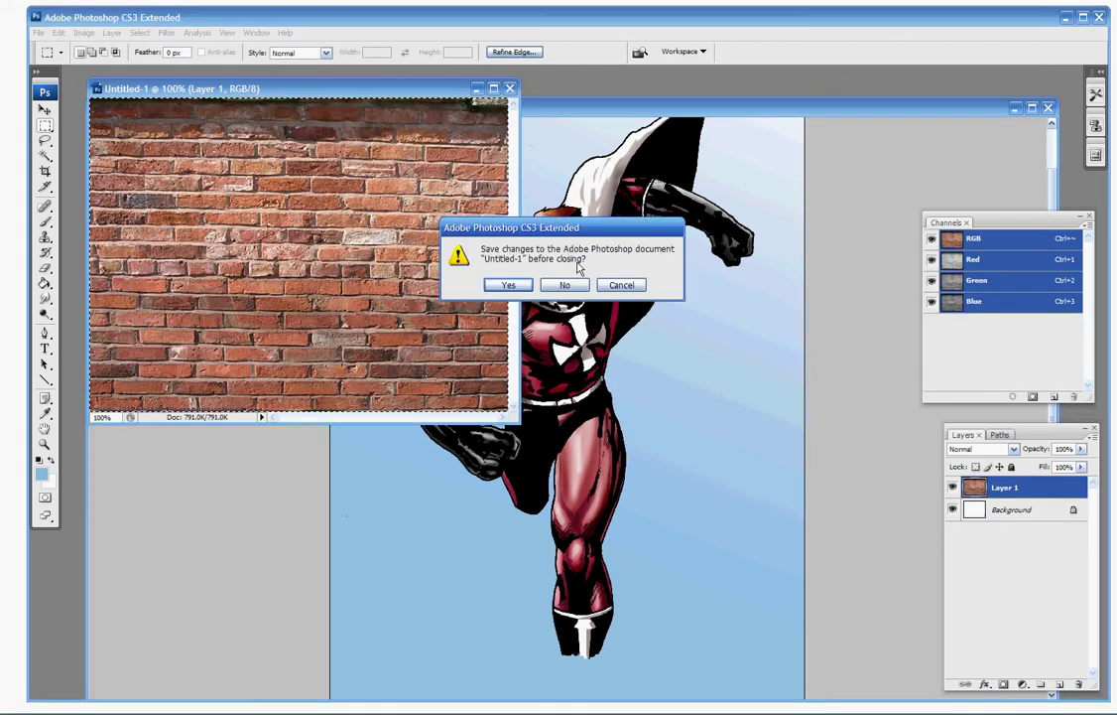
{"action": "left_click", "coordinate": [565, 285]}
- Bring leather texture.jpg to the front and select its entire canvas
{"action": "left_click_drag", "start_coordinate": [521, 107], "coordinate": [559, 94]}
{"action": "left_click", "coordinate": [121, 360]}
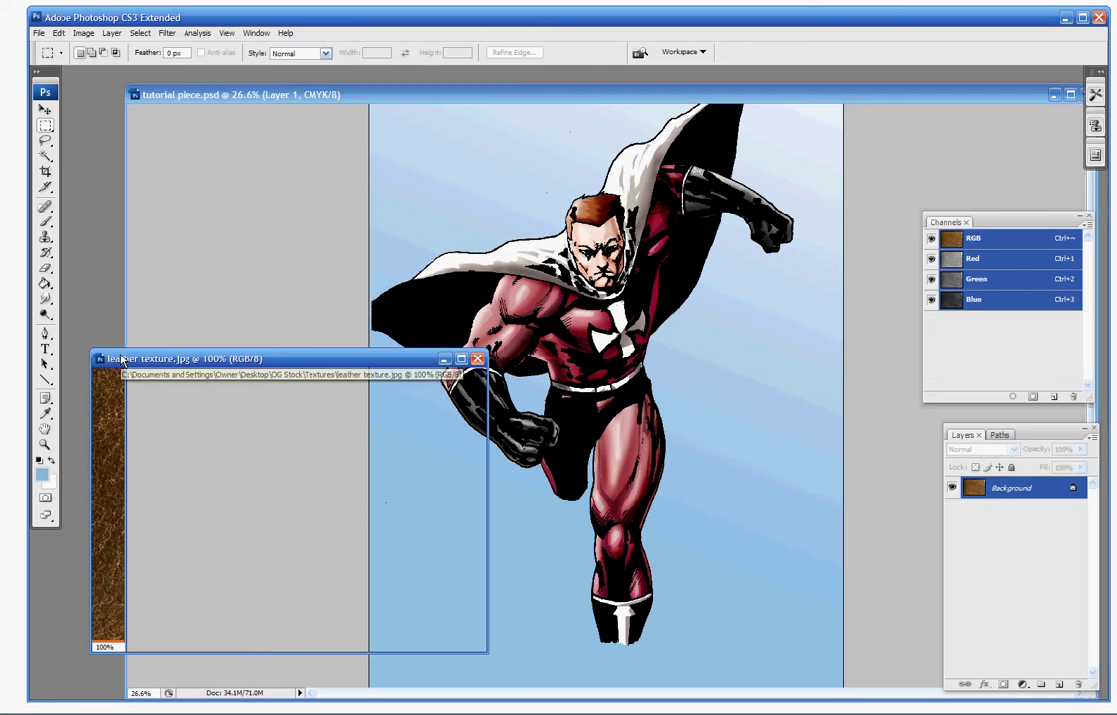
{"action": "key", "text": "ctrl+a"}
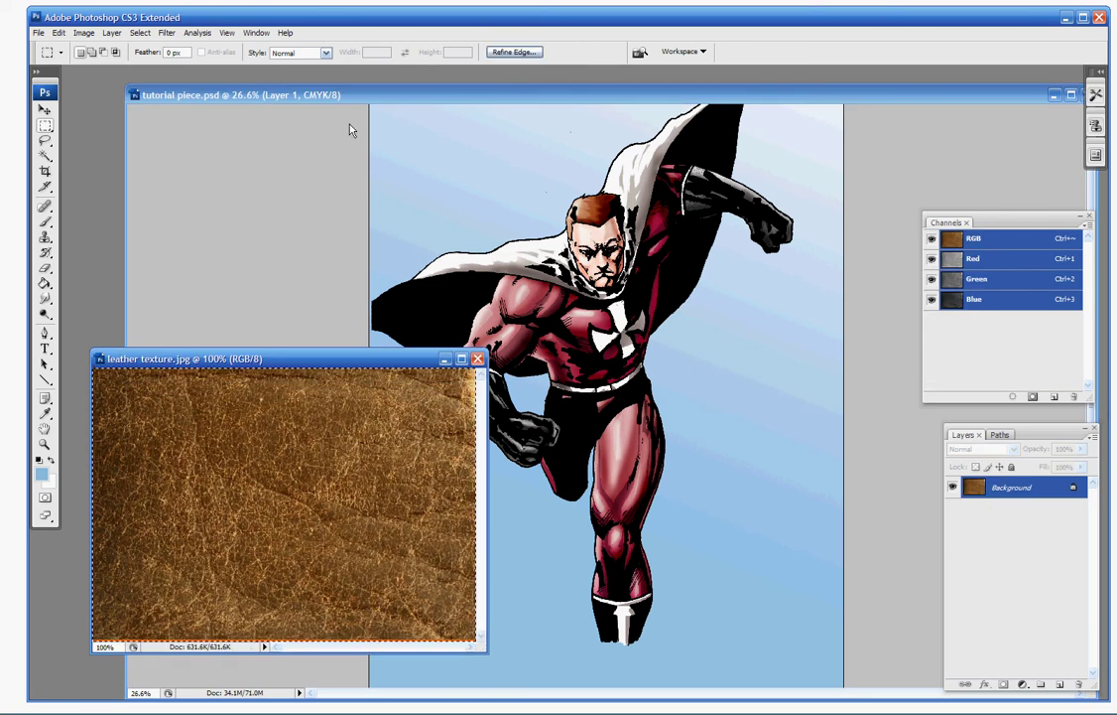
- Paste the leather texture into tutorial piece.psd as a new layer above Layer 1 and move it over the figure's chest
{"action": "left_click", "coordinate": [387, 96]}
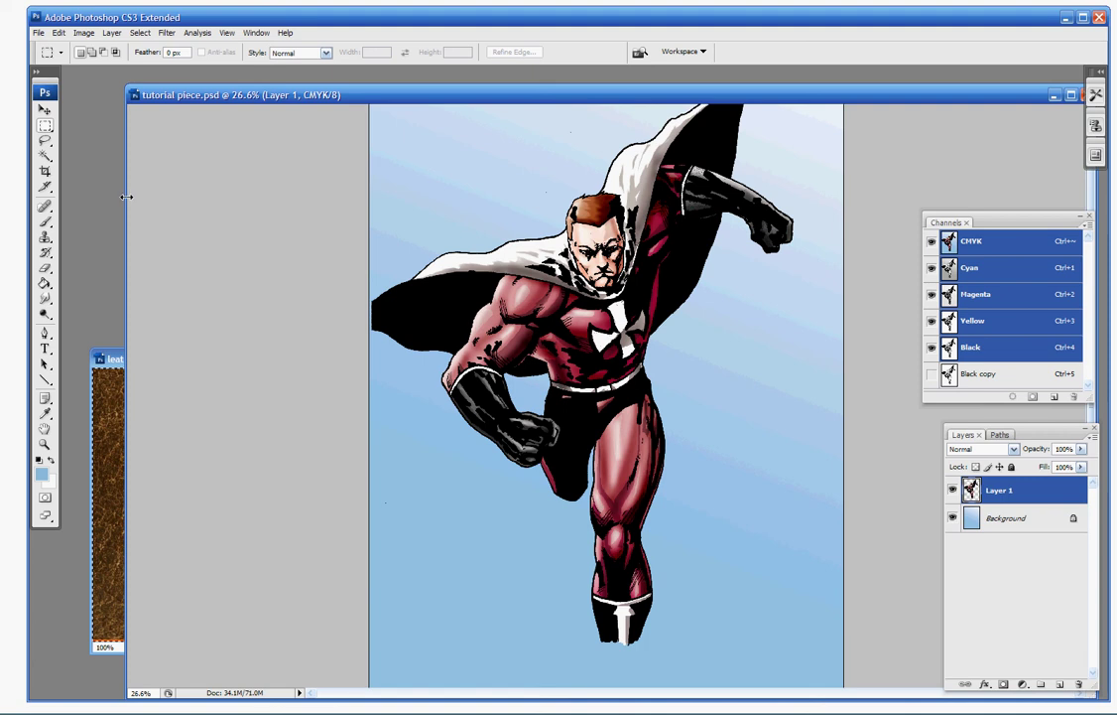
{"action": "left_click_drag", "start_coordinate": [126, 197], "coordinate": [86, 200]}
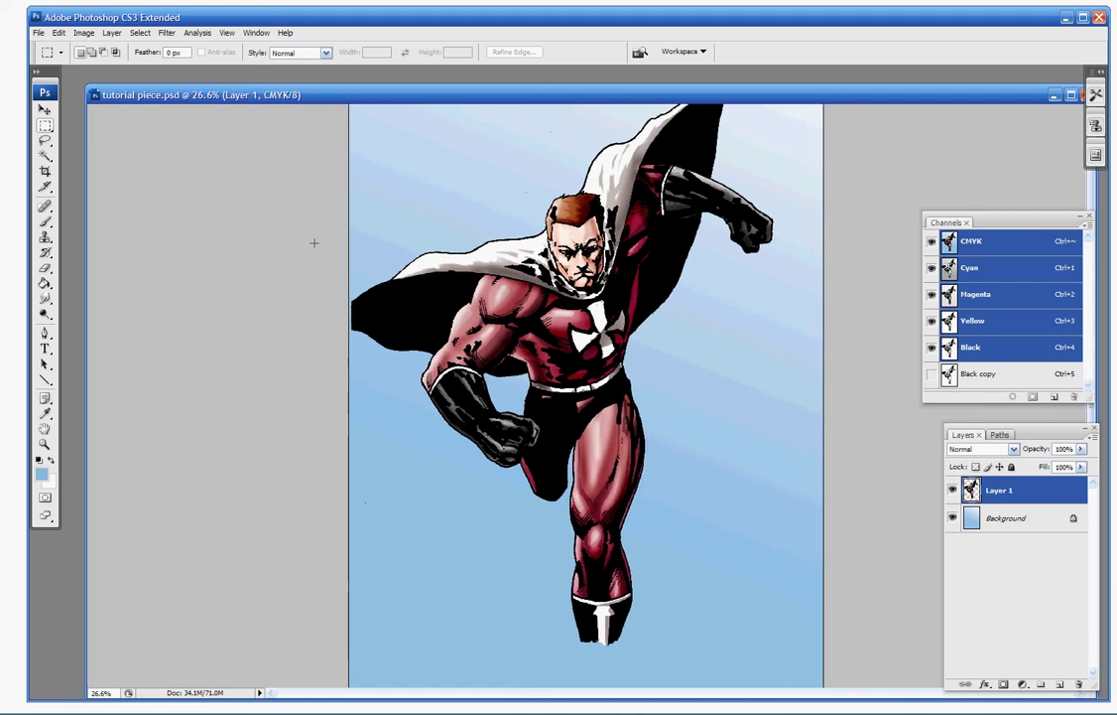
{"action": "scroll", "coordinate": [576, 303], "scroll_direction": "up", "scroll_amount": 5}
{"action": "scroll", "coordinate": [760, 284], "scroll_direction": "down", "scroll_amount": 3}
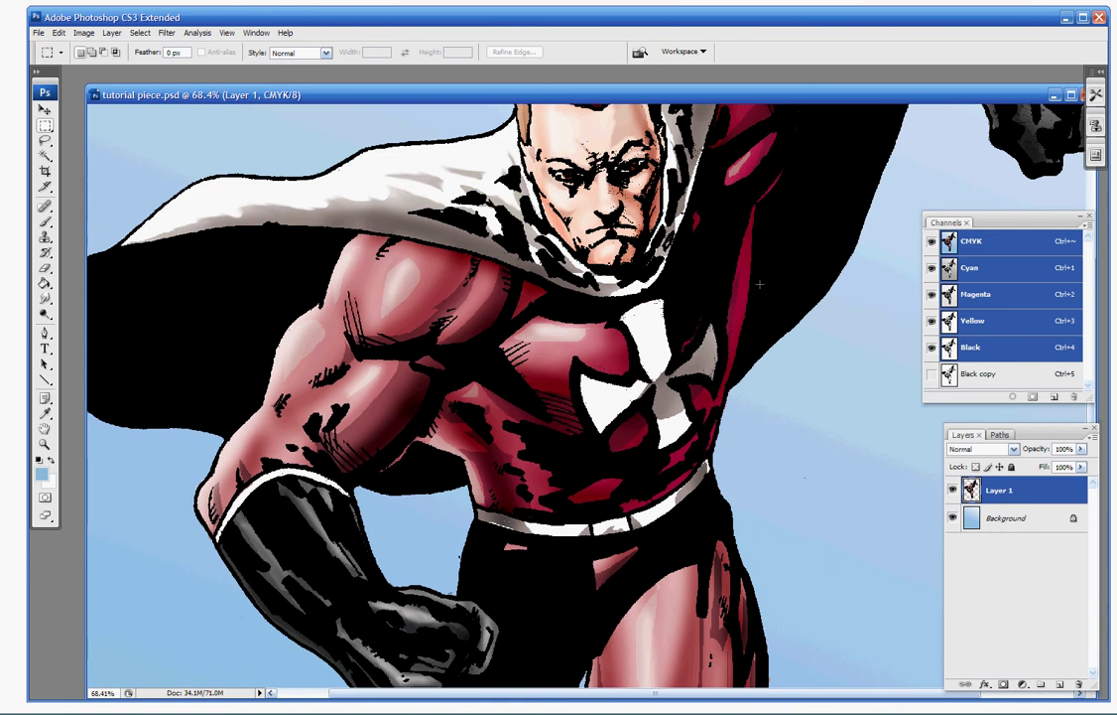
{"action": "key", "text": "ctrl+v"}
{"action": "key", "text": "v"}
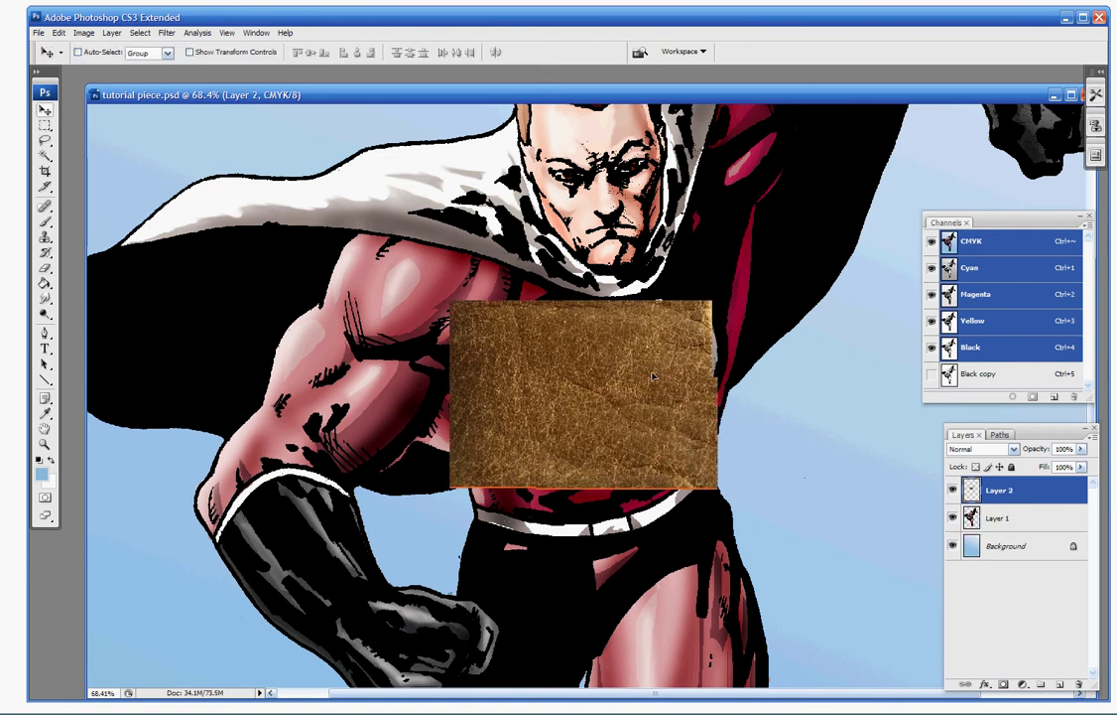
{"action": "left_click_drag", "start_coordinate": [653, 376], "coordinate": [697, 362]}
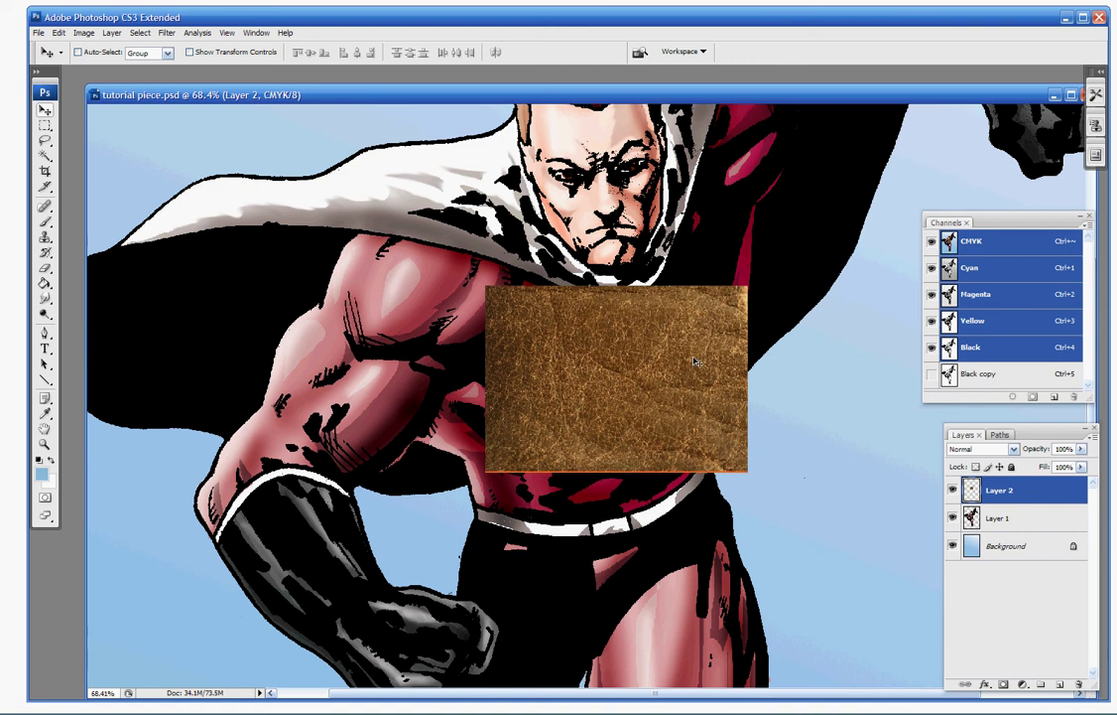
- Start a Warp transform on the leather layer and pull its two upper corners up to follow the cape's neckline
{"action": "left_click", "coordinate": [58, 33]}
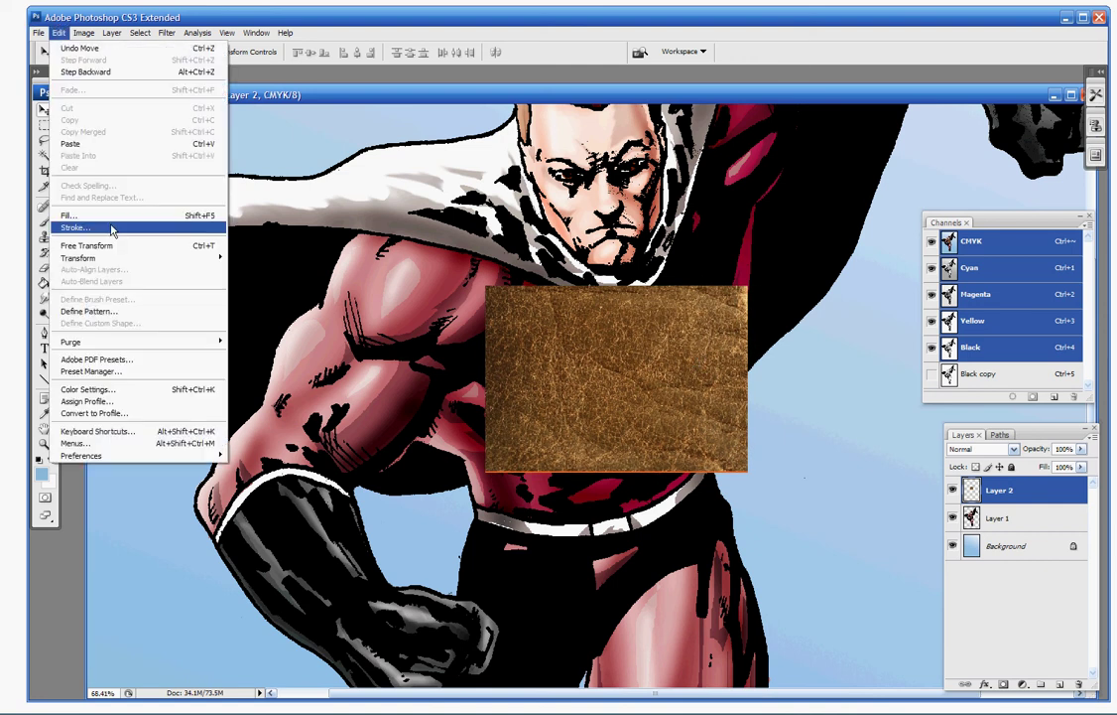
{"action": "mouse_move", "coordinate": [178, 260]}
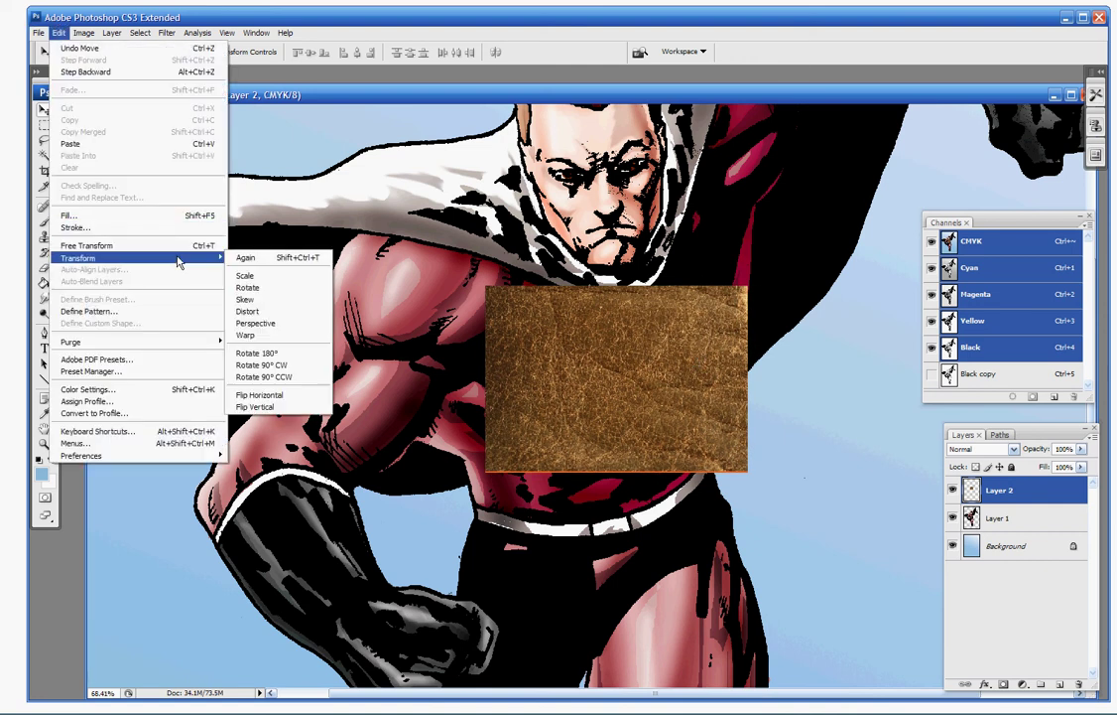
{"action": "left_click", "coordinate": [247, 336]}
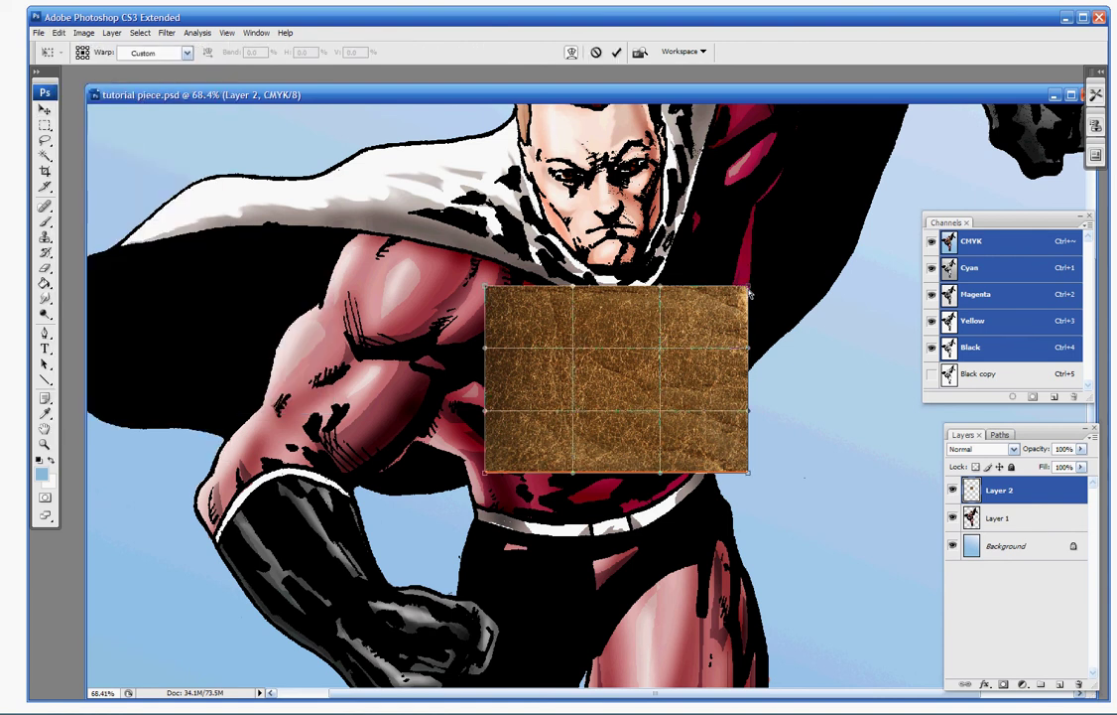
{"action": "left_click_drag", "start_coordinate": [750, 292], "coordinate": [761, 204]}
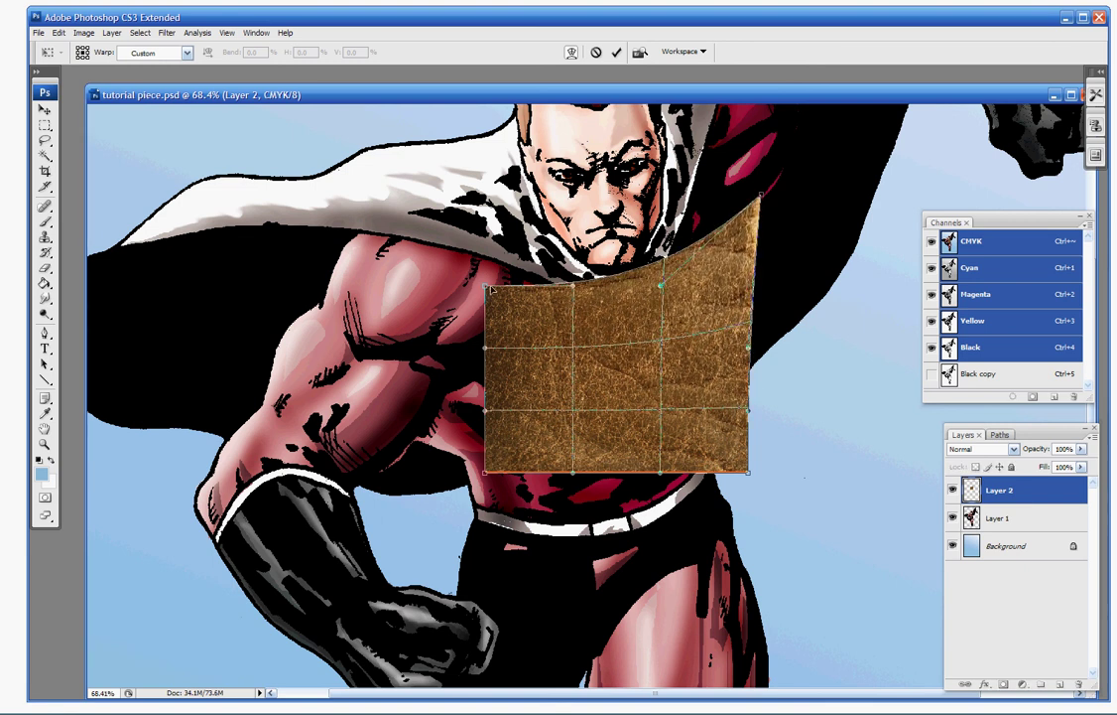
{"action": "left_click_drag", "start_coordinate": [492, 288], "coordinate": [514, 270]}
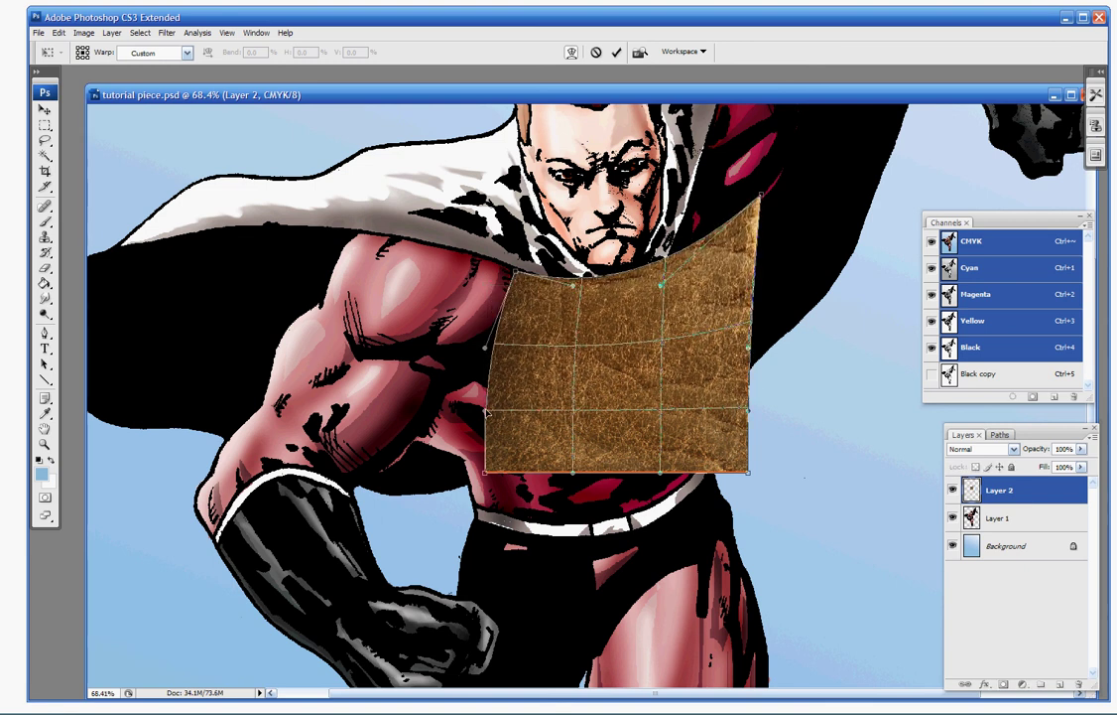
- Bulge the leather warp's left edge outward, and curve its lower edge down from the left of the waist along the belt
{"action": "left_click_drag", "start_coordinate": [486, 413], "coordinate": [445, 402]}
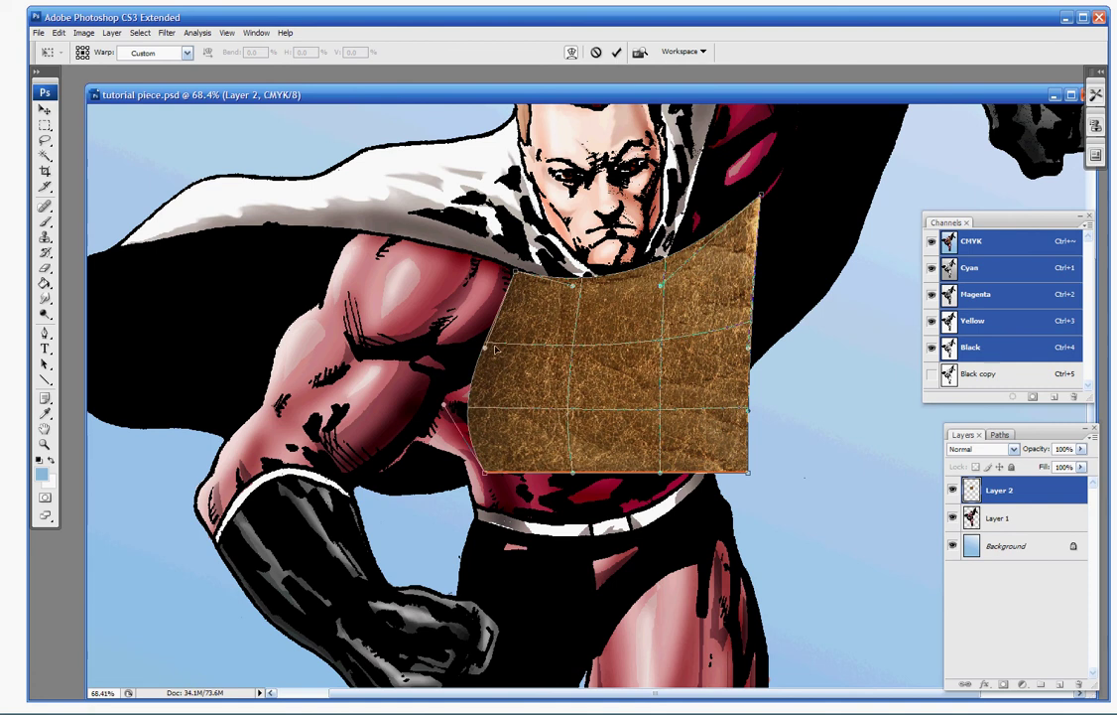
{"action": "left_click_drag", "start_coordinate": [486, 347], "coordinate": [390, 479]}
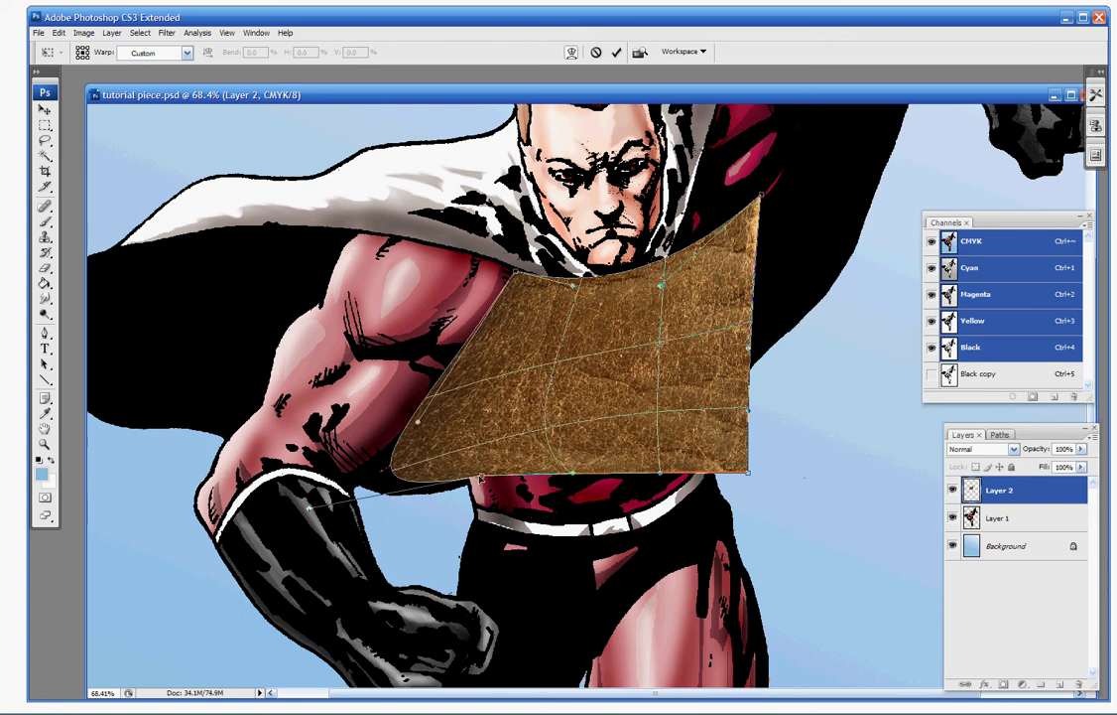
{"action": "left_click_drag", "start_coordinate": [481, 476], "coordinate": [474, 515]}
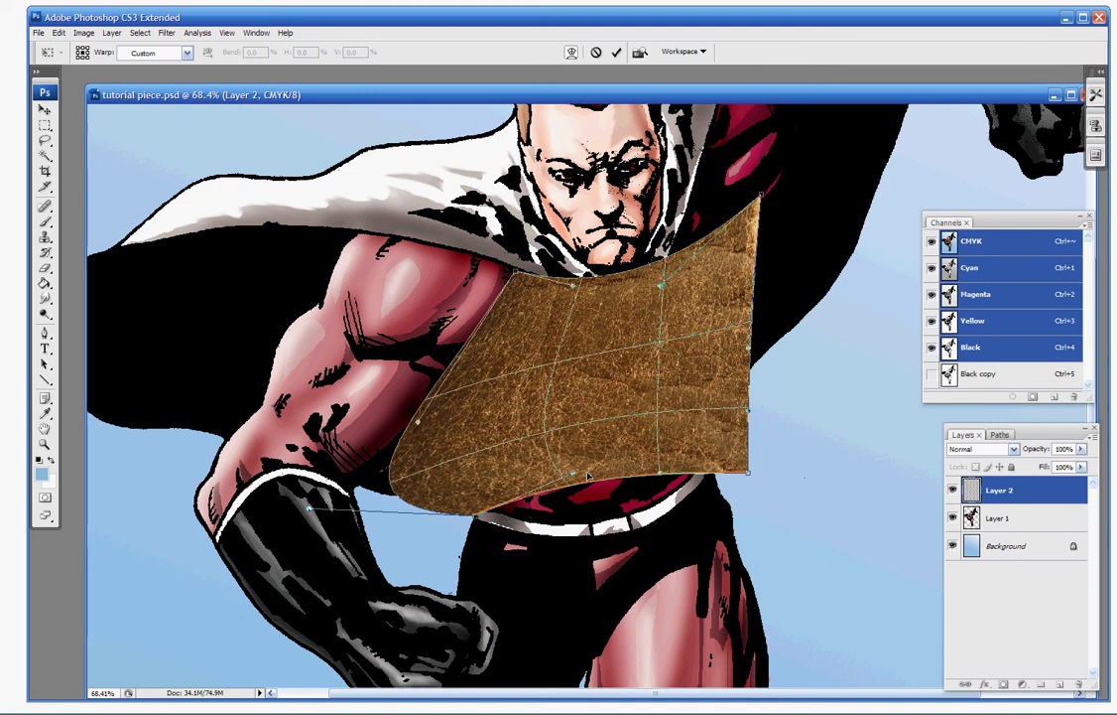
{"action": "left_click_drag", "start_coordinate": [588, 476], "coordinate": [629, 557]}
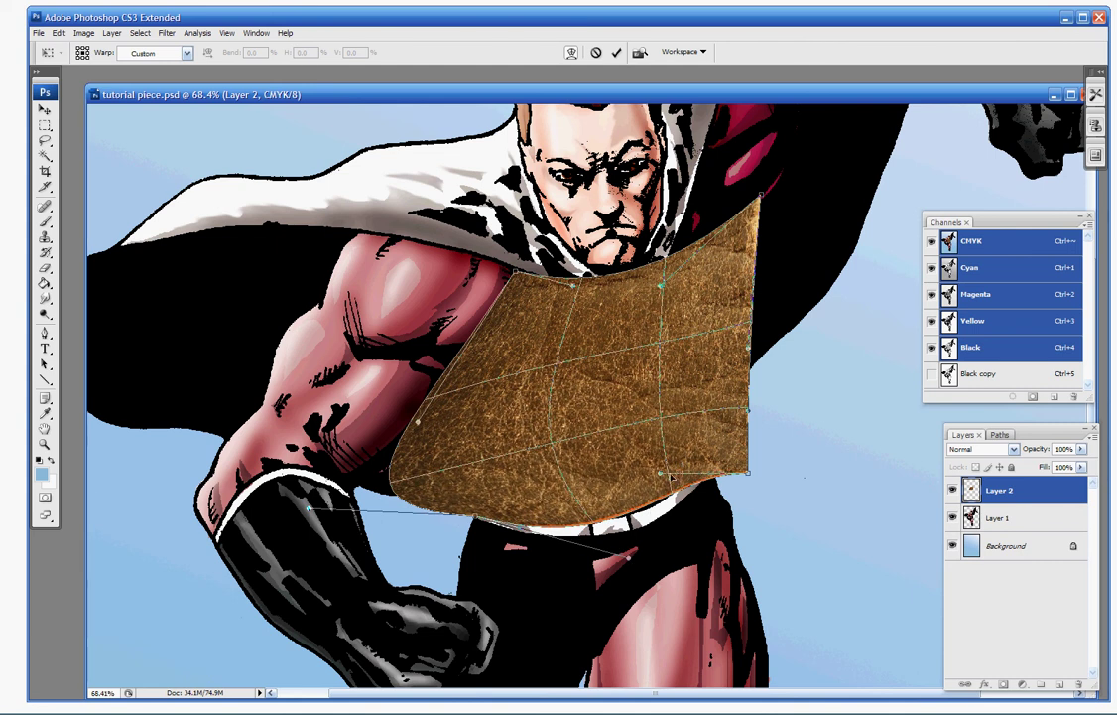
{"action": "left_click_drag", "start_coordinate": [671, 477], "coordinate": [683, 496]}
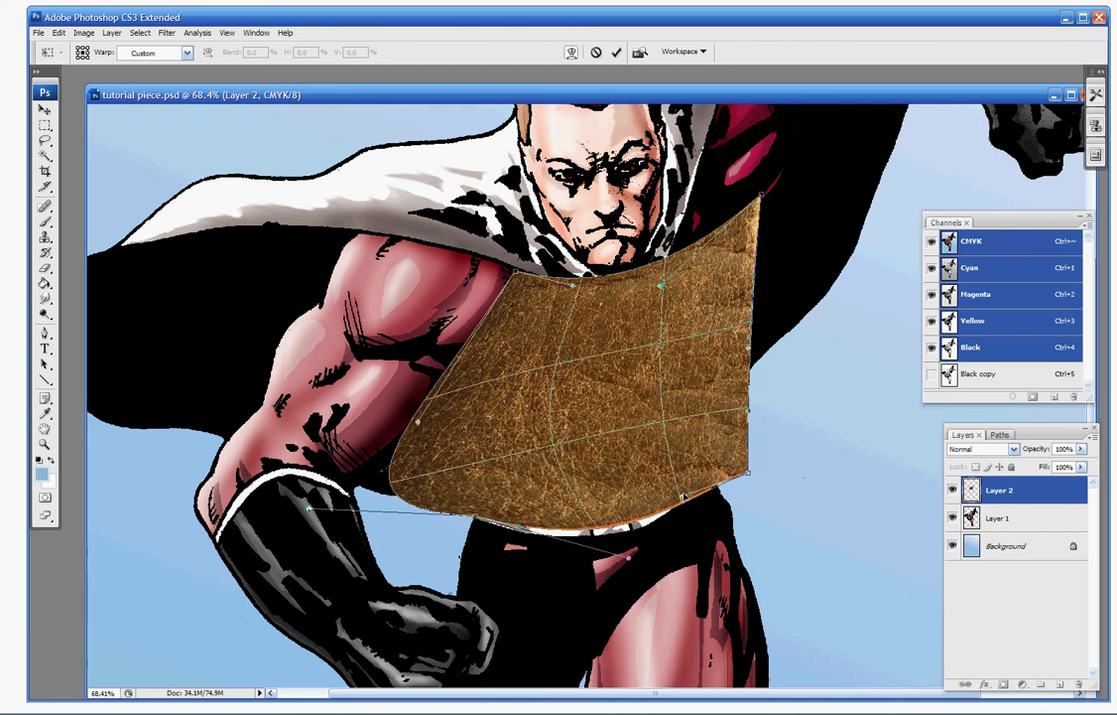
- Pull the leather warp's lower right corner to the waist and upper right corner to the shoulder, draw both side edges inward, and apply the warp
{"action": "left_click_drag", "start_coordinate": [748, 473], "coordinate": [721, 483]}
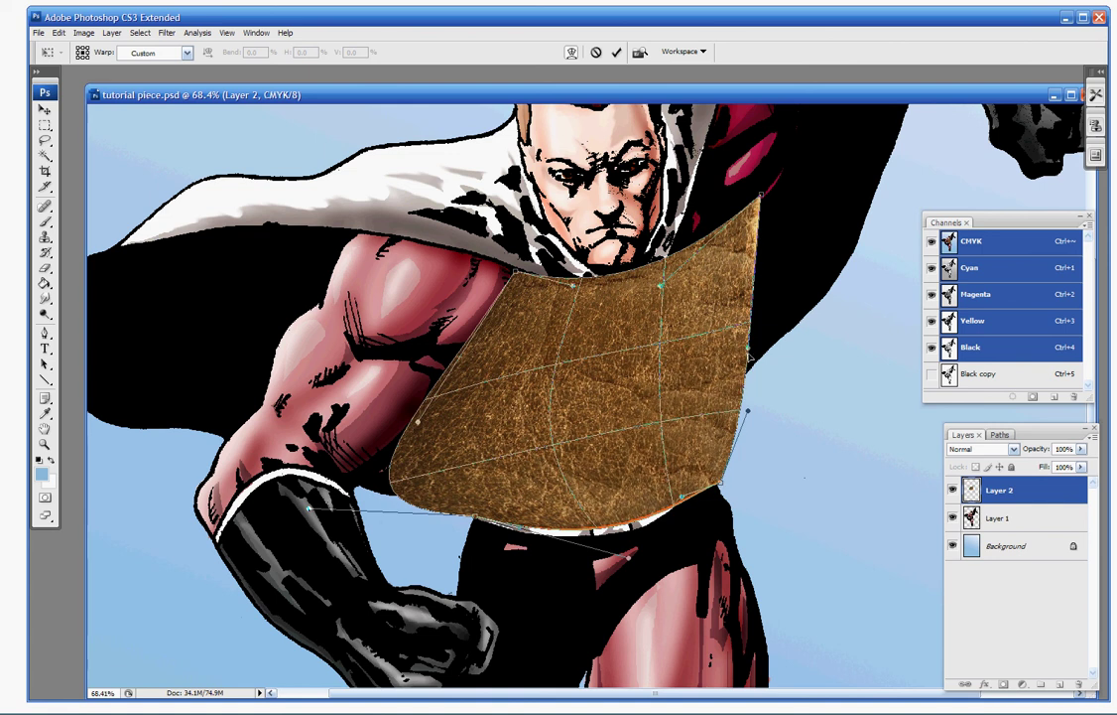
{"action": "left_click_drag", "start_coordinate": [749, 357], "coordinate": [717, 348]}
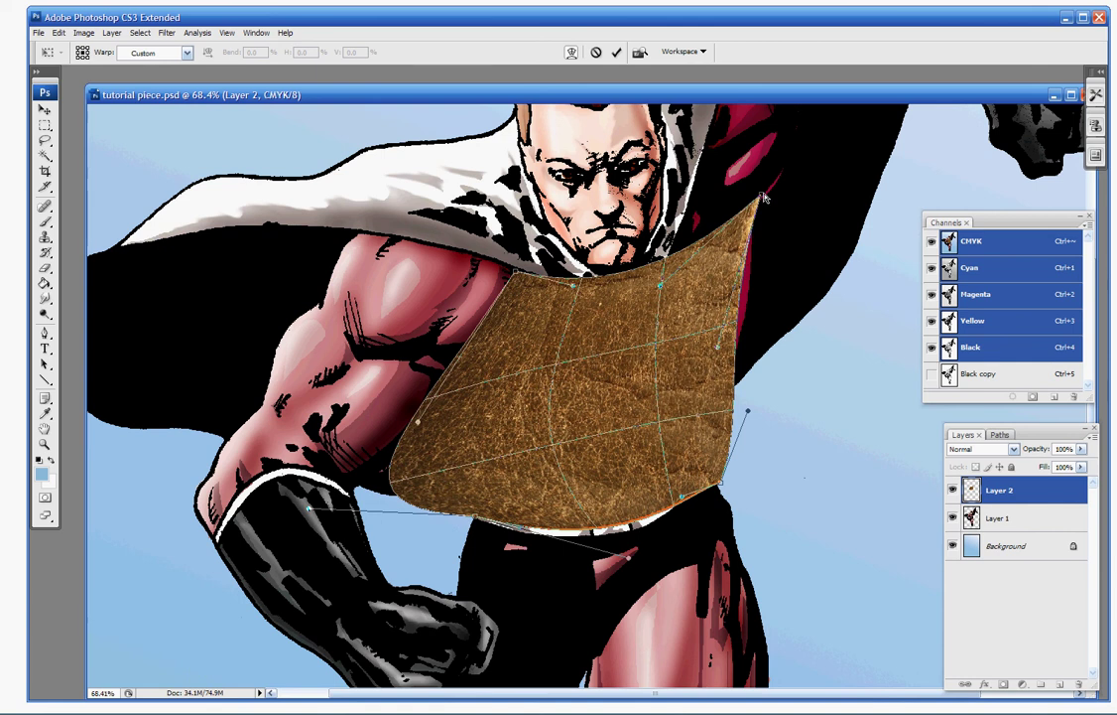
{"action": "left_click_drag", "start_coordinate": [764, 198], "coordinate": [799, 181]}
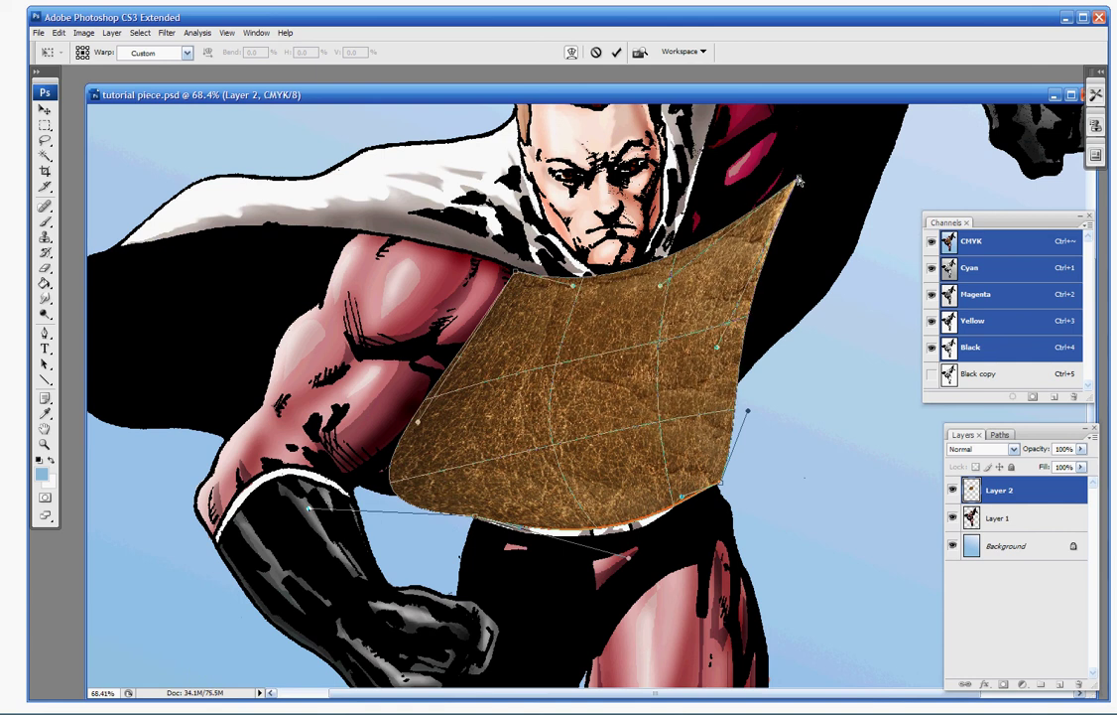
{"action": "left_click_drag", "start_coordinate": [393, 481], "coordinate": [428, 446]}
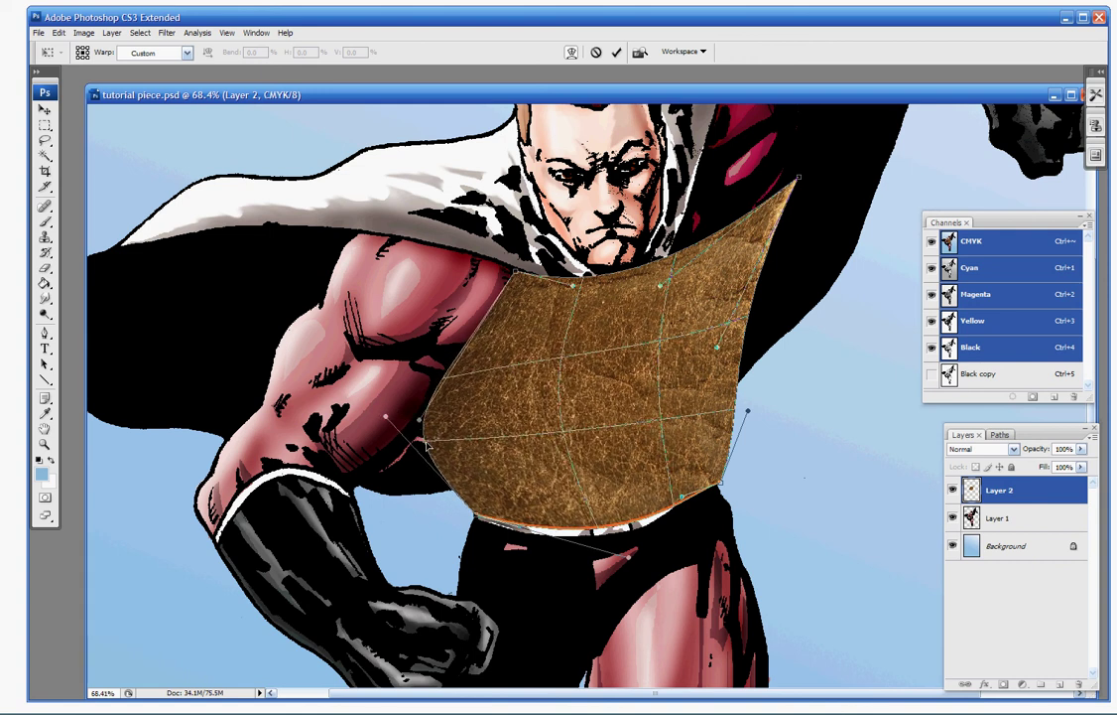
{"action": "key", "text": "Return"}
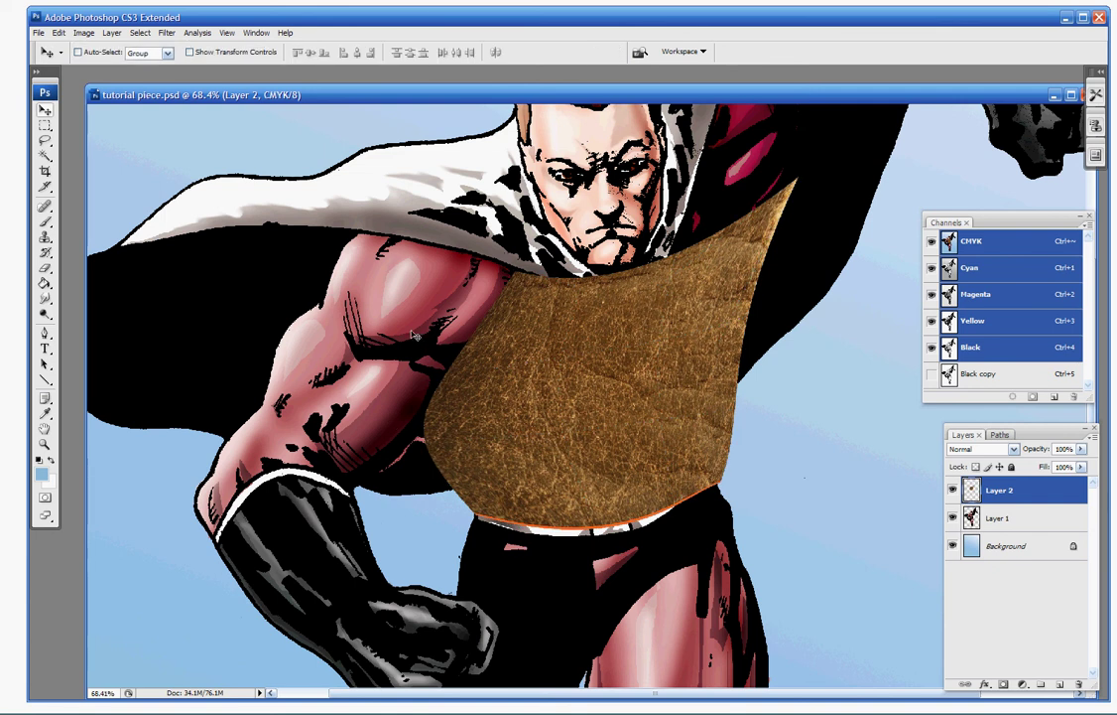
- Paste a second leather piece as a new layer, rotate it to match the bent arm's angle, and place it over that arm
{"action": "key", "text": "ctrl+v"}
{"action": "left_click_drag", "start_coordinate": [476, 332], "coordinate": [231, 385]}
{"action": "key", "text": "ctrl+t"}
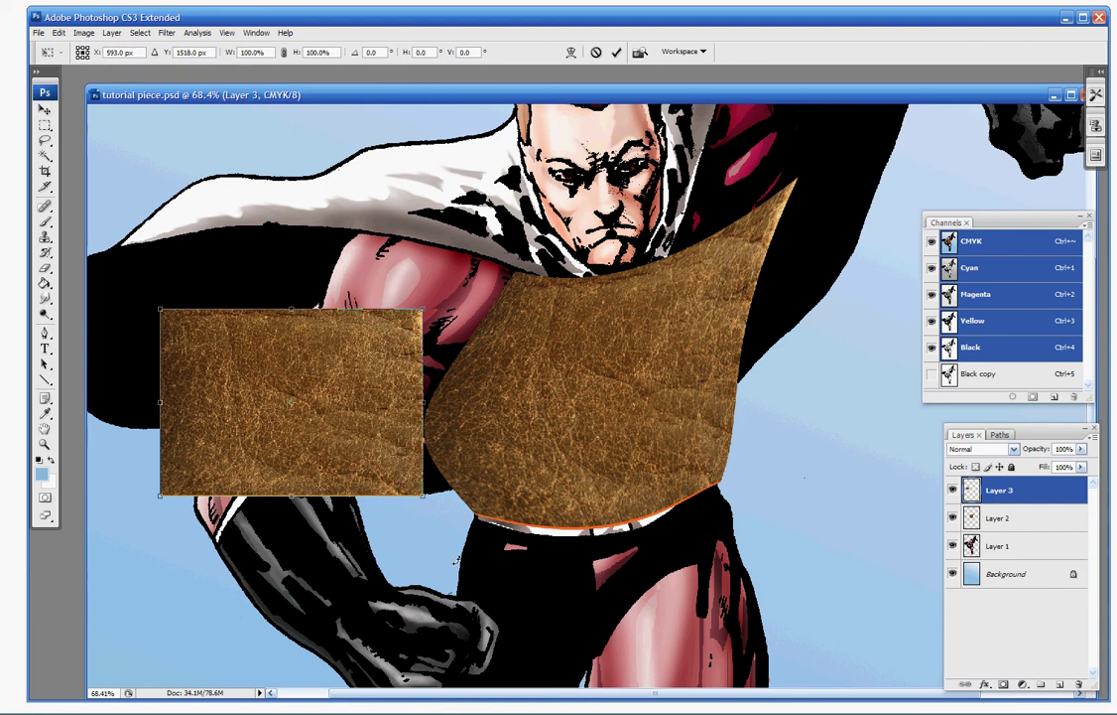
{"action": "left_click_drag", "start_coordinate": [456, 560], "coordinate": [479, 378]}
{"action": "key", "text": "Return"}
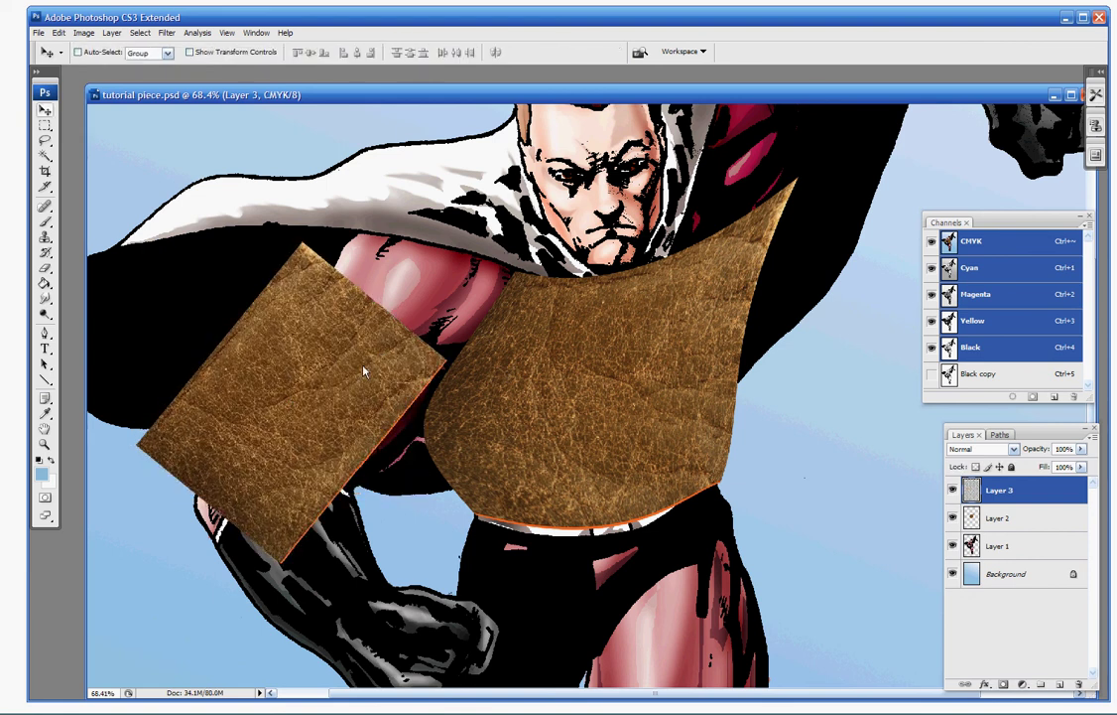
{"action": "left_click_drag", "start_coordinate": [363, 371], "coordinate": [421, 339]}
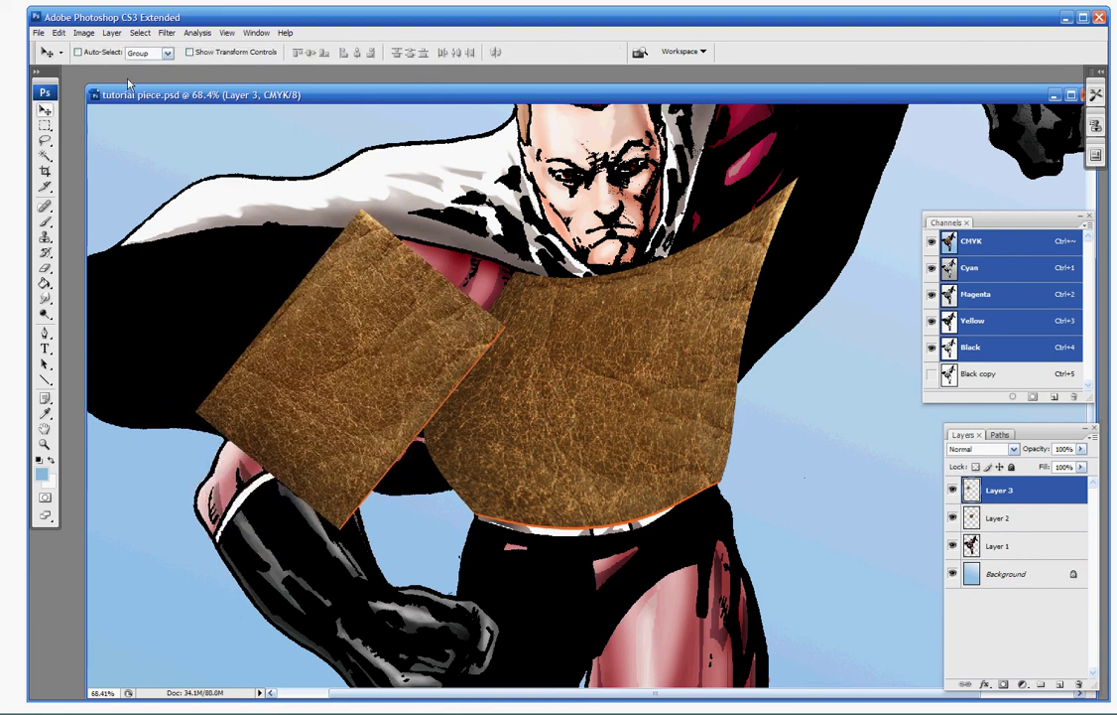
- Warp the arm's leather piece, stretching it down toward the glove and up to the shoulder under the cape, and apply the warp
{"action": "left_click", "coordinate": [58, 32]}
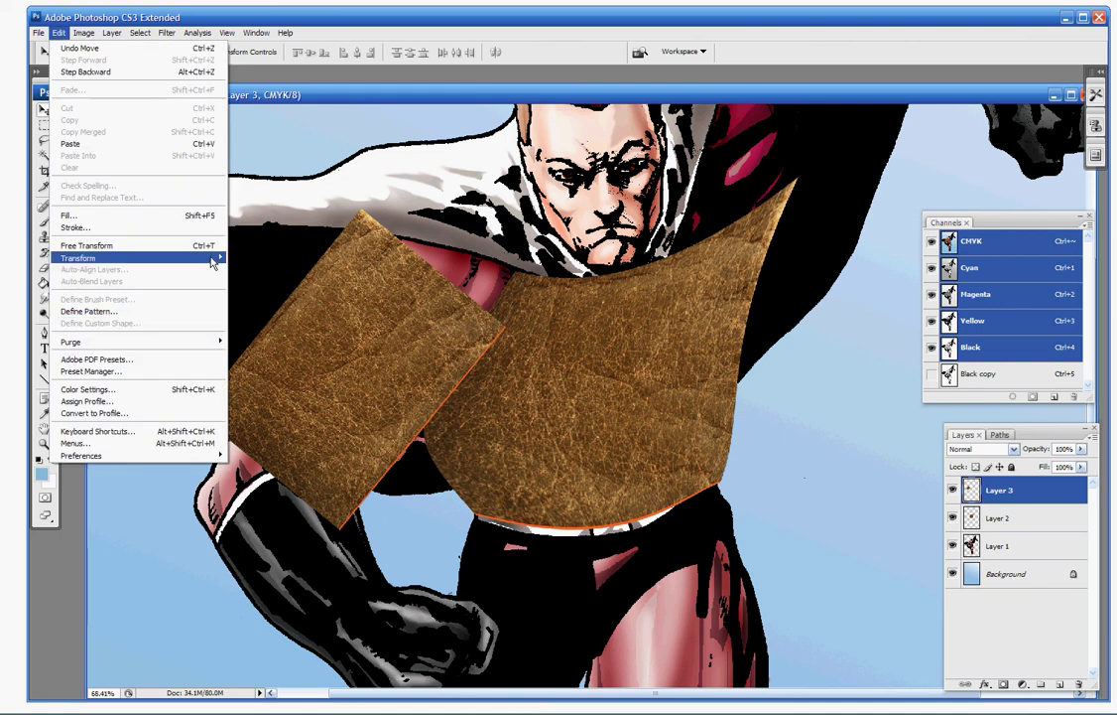
{"action": "mouse_move", "coordinate": [213, 261]}
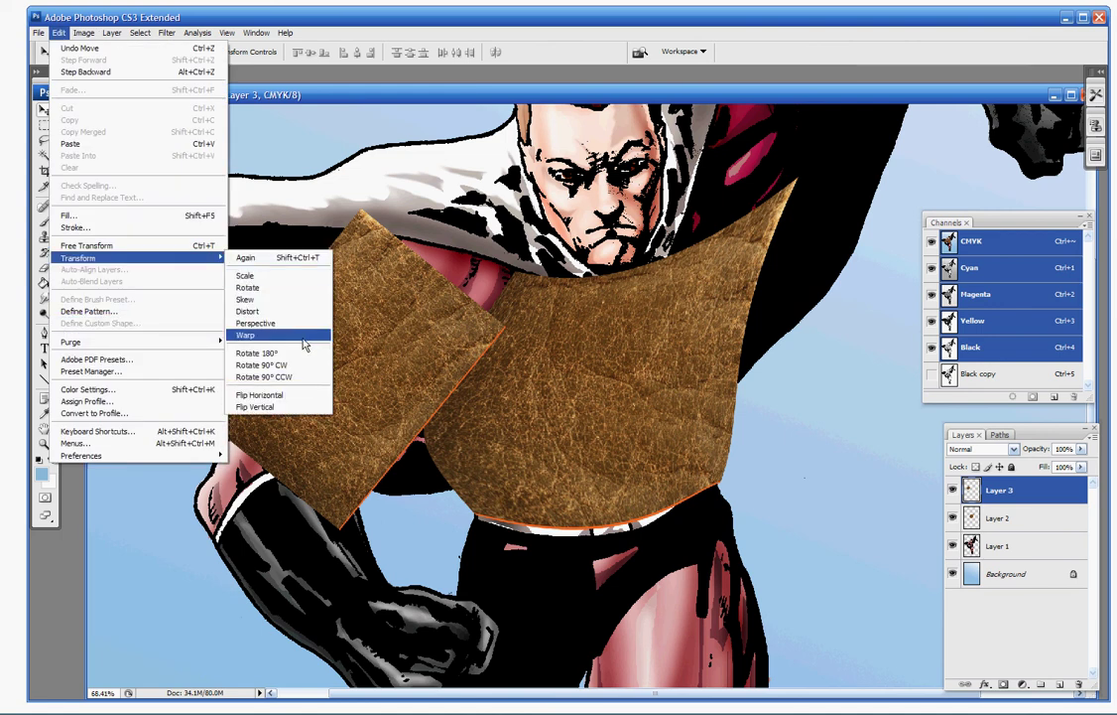
{"action": "left_click", "coordinate": [304, 338]}
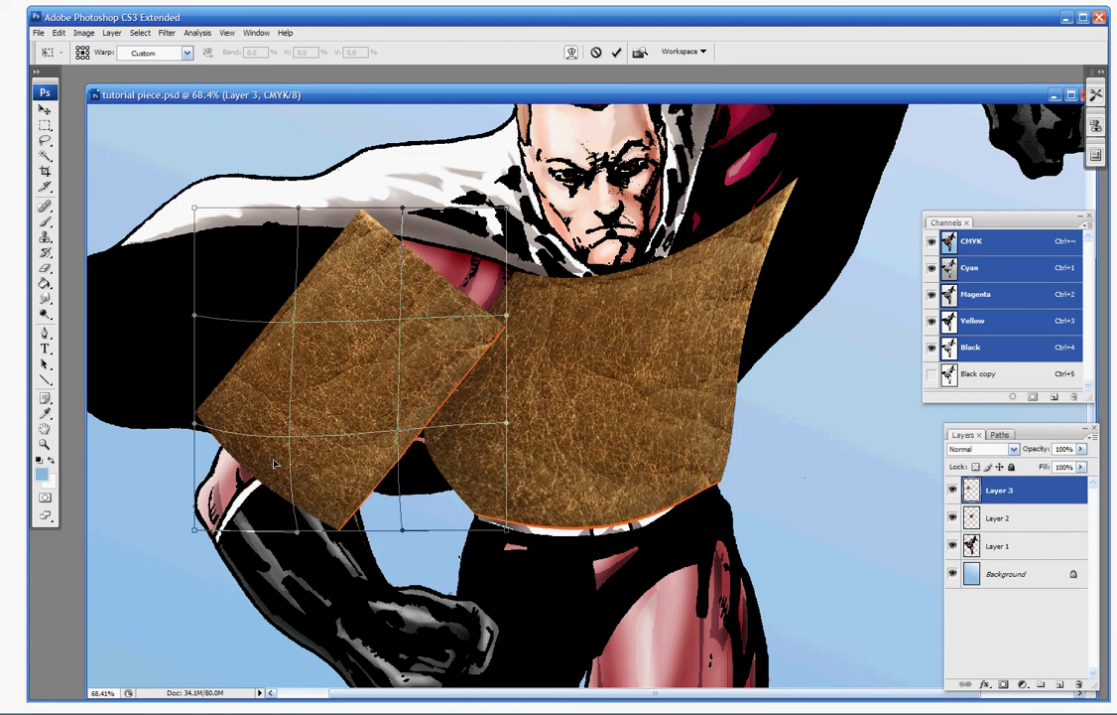
{"action": "left_click_drag", "start_coordinate": [275, 464], "coordinate": [268, 476]}
{"action": "left_click_drag", "start_coordinate": [195, 531], "coordinate": [75, 685]}
{"action": "left_click_drag", "start_coordinate": [75, 685], "coordinate": [74, 686]}
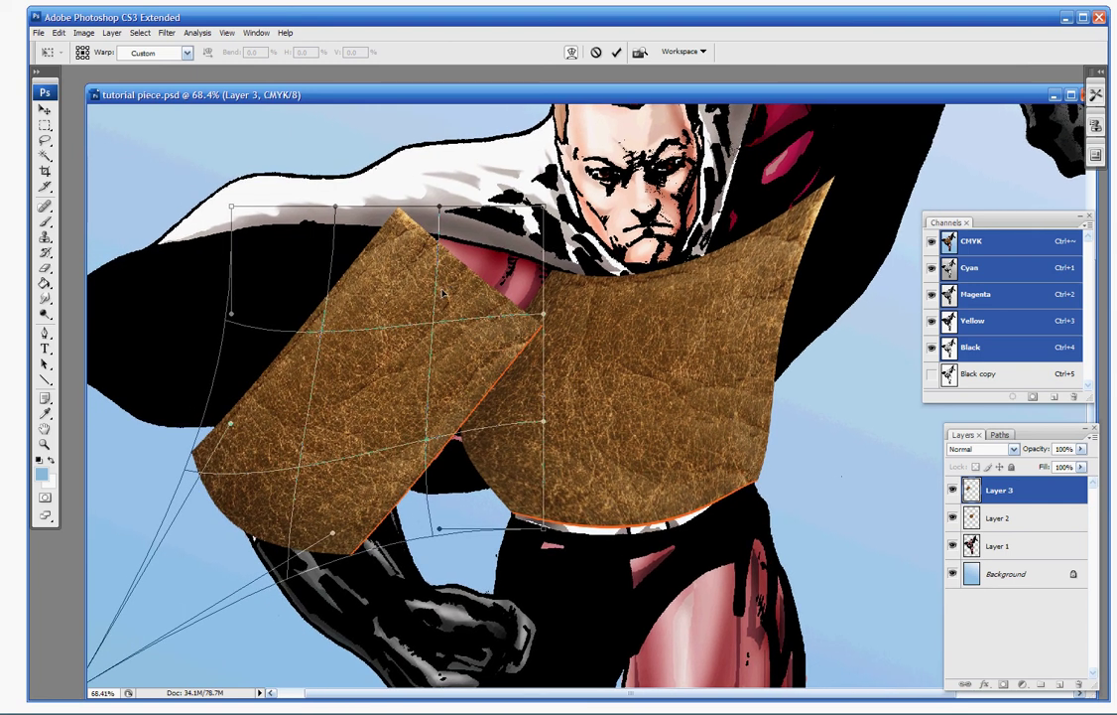
{"action": "left_click_drag", "start_coordinate": [443, 293], "coordinate": [452, 314]}
{"action": "left_click_drag", "start_coordinate": [544, 212], "coordinate": [573, 137]}
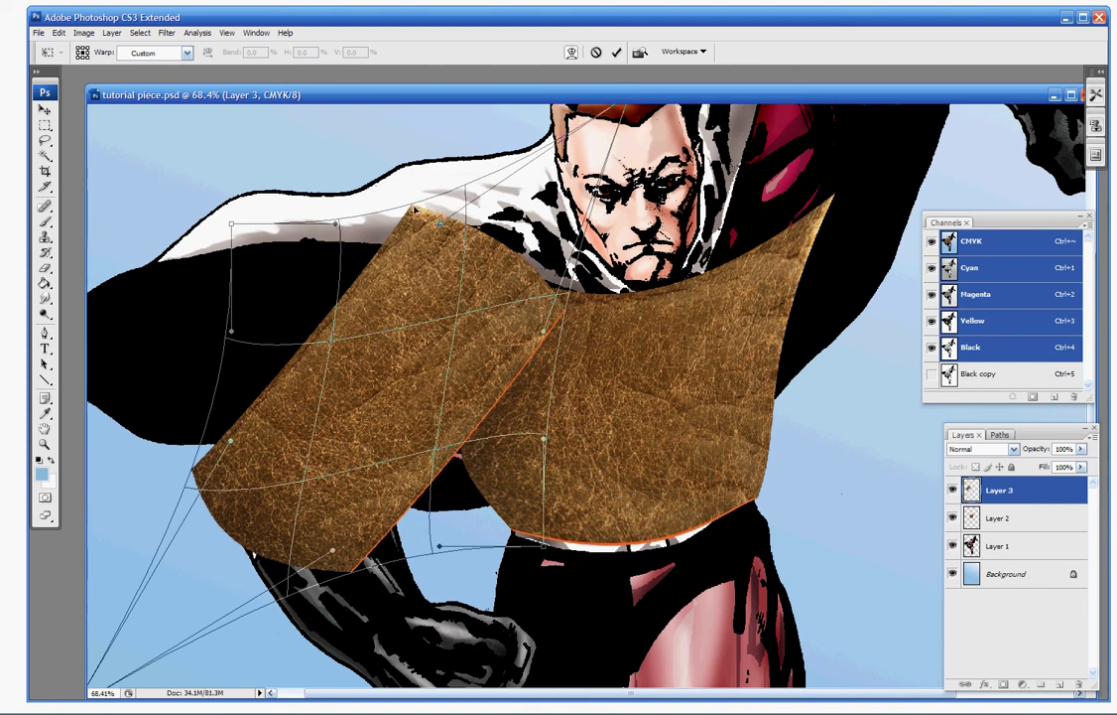
{"action": "left_click_drag", "start_coordinate": [421, 220], "coordinate": [421, 217]}
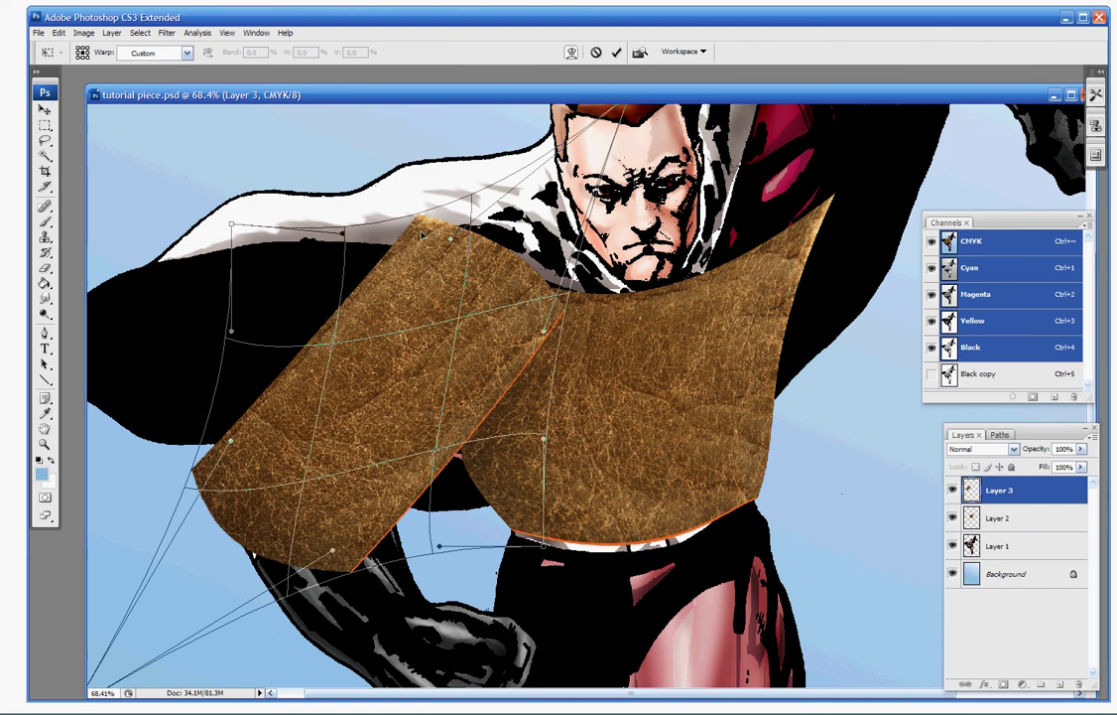
{"action": "key", "text": "Return"}
- Erase the leather spilling past the bent arm's outline, glove and cape on Layer 3, using a soft 200 px eraser brush
{"action": "key", "text": "e"}
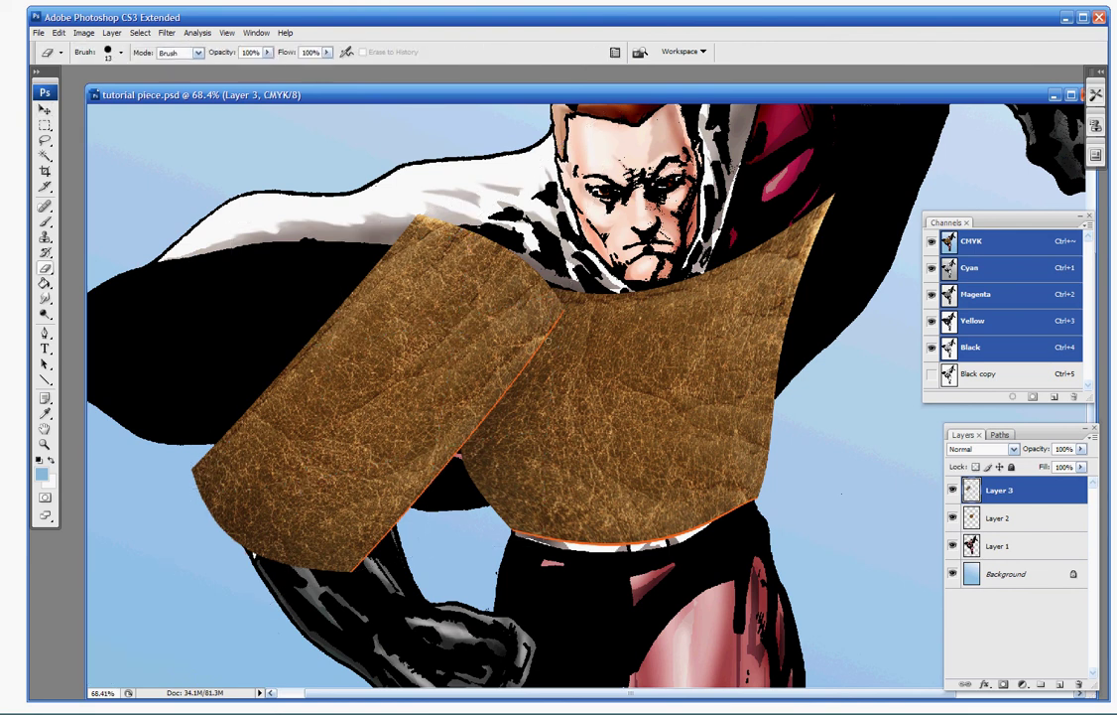
{"action": "left_click", "coordinate": [122, 53]}
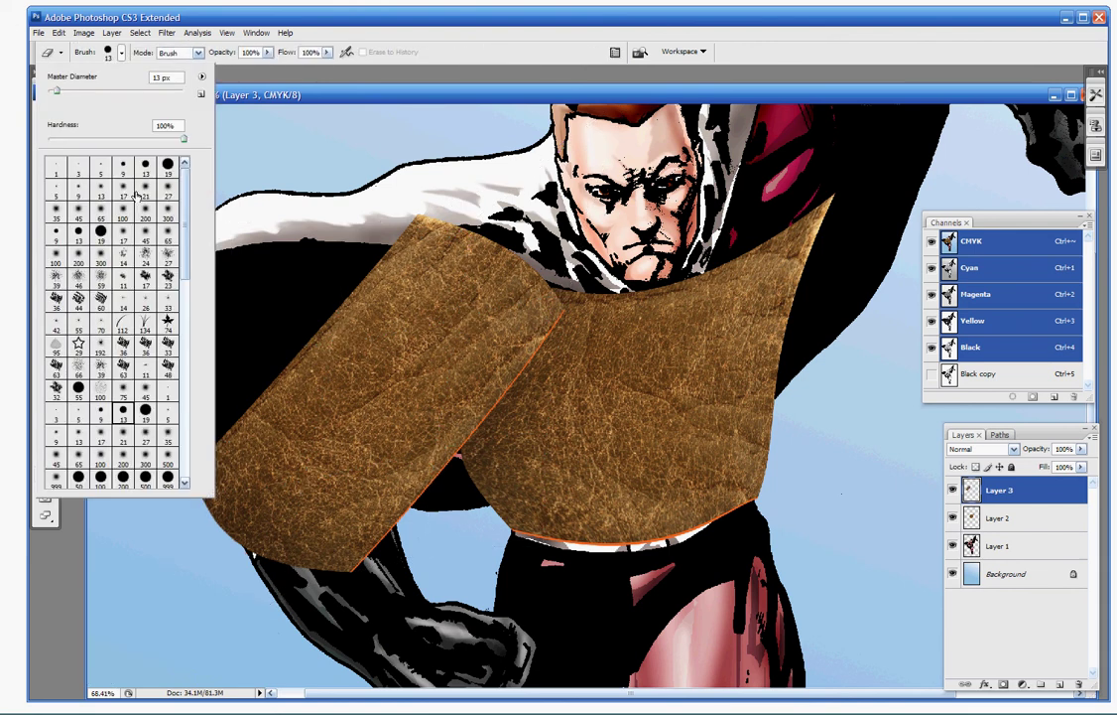
{"action": "left_click", "coordinate": [145, 191]}
{"action": "left_click", "coordinate": [521, 316]}
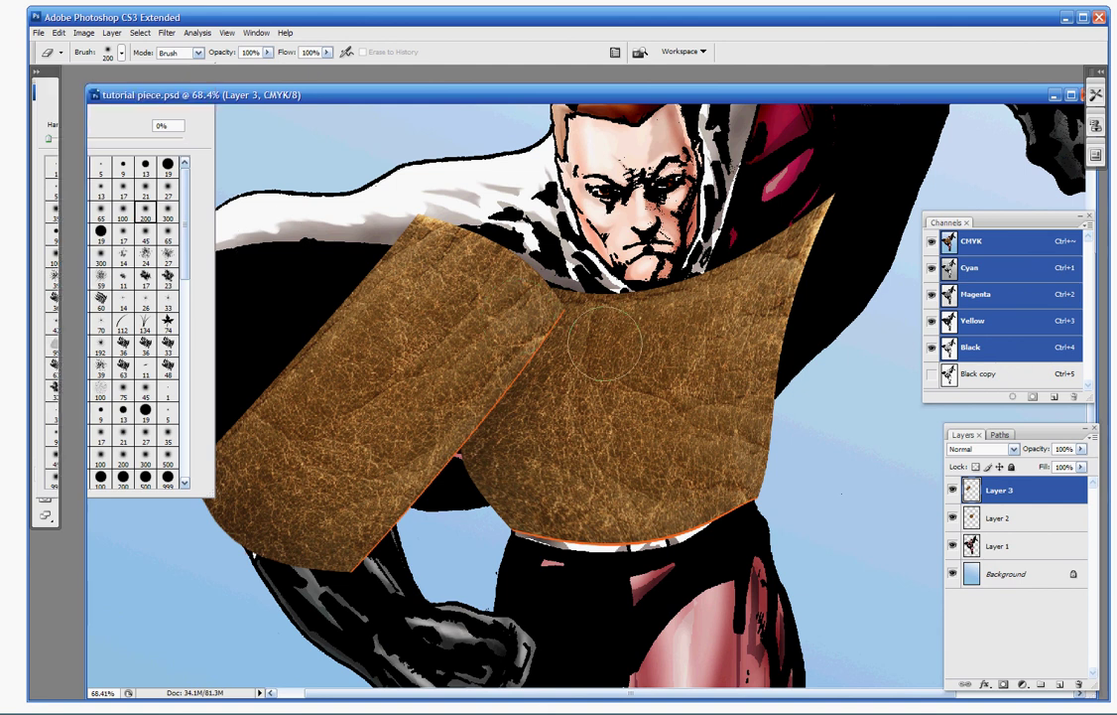
{"action": "mouse_move", "coordinate": [570, 351]}
{"action": "left_mouse_down"}
{"action": "mouse_move", "coordinate": [552, 371]}
{"action": "mouse_move", "coordinate": [561, 375]}
{"action": "mouse_move", "coordinate": [447, 387]}
{"action": "mouse_move", "coordinate": [437, 457]}
{"action": "mouse_move", "coordinate": [338, 462]}
{"action": "mouse_move", "coordinate": [429, 544]}
{"action": "mouse_move", "coordinate": [461, 512]}
{"action": "mouse_move", "coordinate": [358, 536]}
{"action": "mouse_move", "coordinate": [330, 578]}
{"action": "mouse_move", "coordinate": [288, 526]}
{"action": "mouse_move", "coordinate": [327, 511]}
{"action": "mouse_move", "coordinate": [298, 506]}
{"action": "mouse_move", "coordinate": [343, 536]}
{"action": "left_mouse_up"}
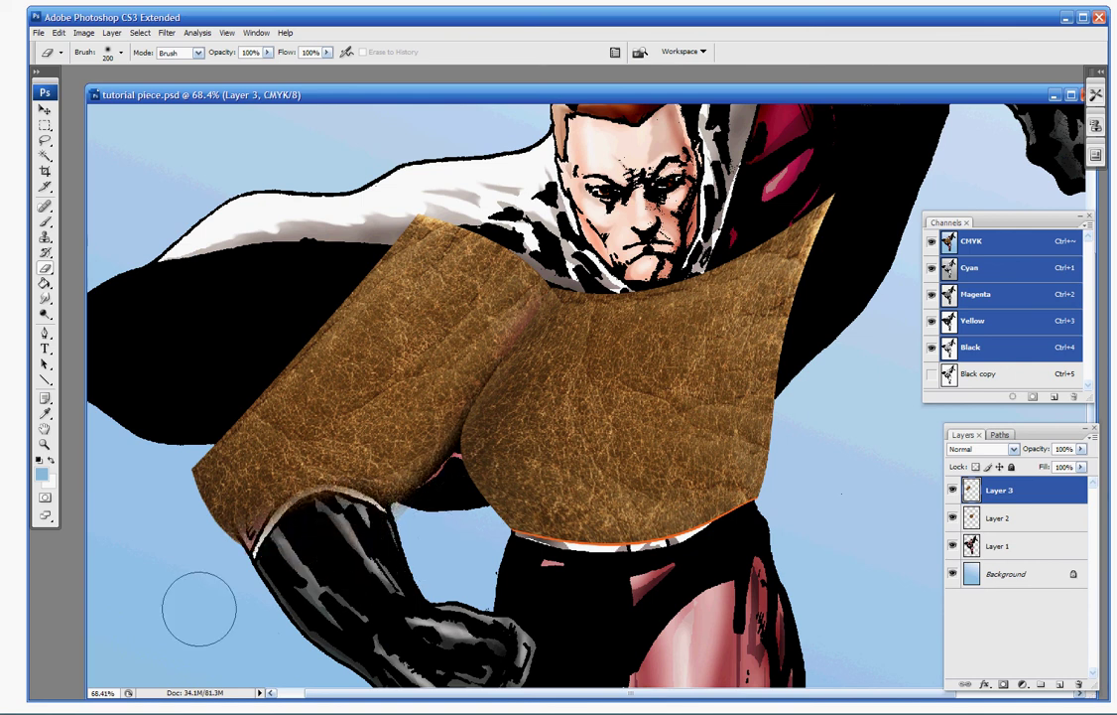
{"action": "mouse_move", "coordinate": [200, 604]}
{"action": "left_mouse_down"}
{"action": "mouse_move", "coordinate": [193, 432]}
{"action": "mouse_move", "coordinate": [190, 564]}
{"action": "mouse_move", "coordinate": [286, 305]}
{"action": "mouse_move", "coordinate": [332, 253]}
{"action": "mouse_move", "coordinate": [489, 174]}
{"action": "mouse_move", "coordinate": [421, 178]}
{"action": "left_mouse_up"}
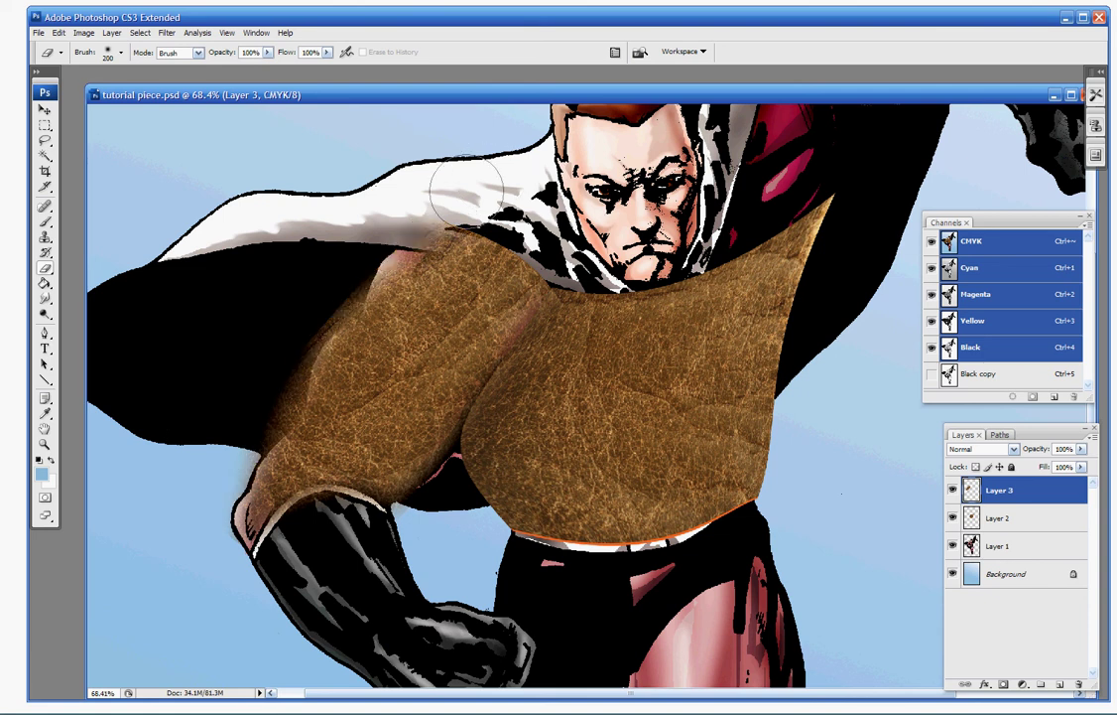
{"action": "mouse_move", "coordinate": [282, 254]}
{"action": "left_mouse_down"}
{"action": "mouse_move", "coordinate": [295, 312]}
{"action": "mouse_move", "coordinate": [266, 302]}
{"action": "mouse_move", "coordinate": [242, 399]}
{"action": "mouse_move", "coordinate": [204, 462]}
{"action": "mouse_move", "coordinate": [364, 248]}
{"action": "mouse_move", "coordinate": [302, 244]}
{"action": "mouse_move", "coordinate": [287, 265]}
{"action": "left_mouse_up"}
{"action": "mouse_move", "coordinate": [447, 199]}
{"action": "left_mouse_down"}
{"action": "mouse_move", "coordinate": [485, 189]}
{"action": "mouse_move", "coordinate": [531, 214]}
{"action": "left_mouse_up"}
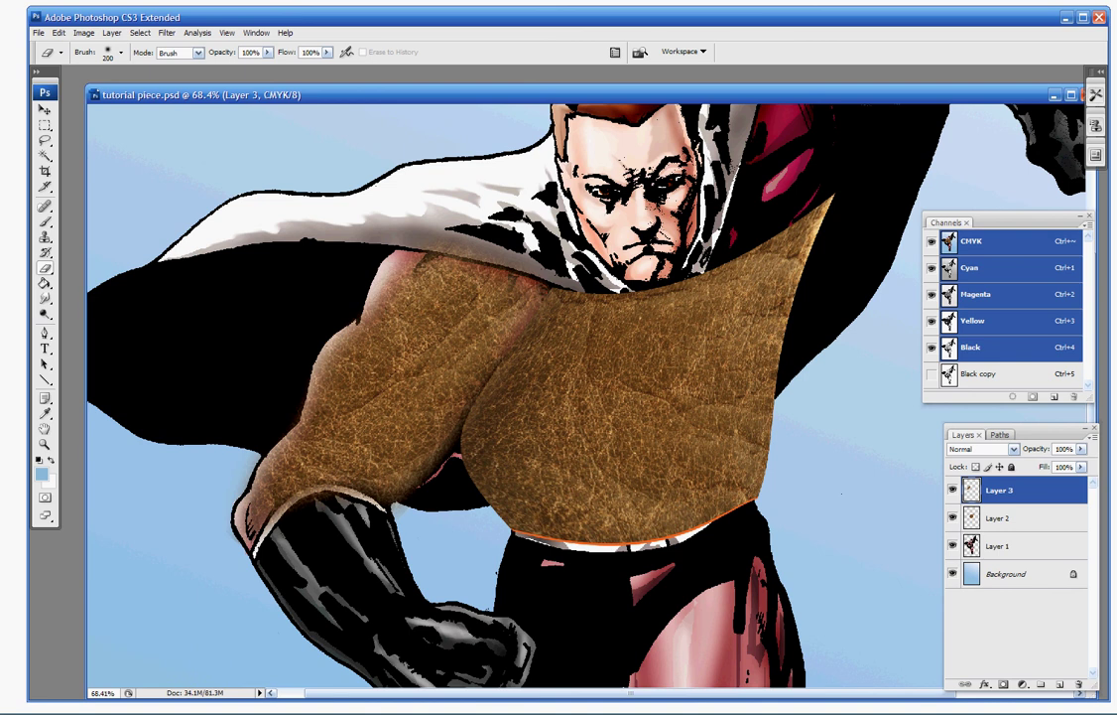
- Erase the torso leather on Layer 2 that overlaps the cape collar, body sides and belt, and merge Layer 3 down into it
{"action": "key", "text": "alt+bracketleft"}
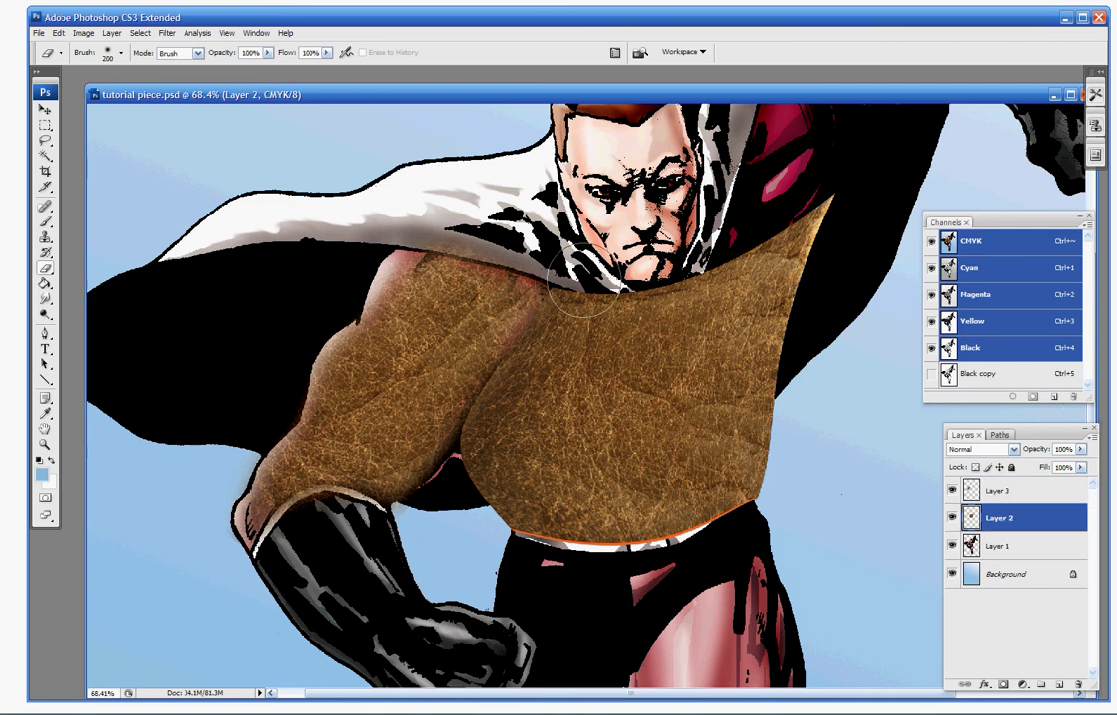
{"action": "mouse_move", "coordinate": [585, 288]}
{"action": "left_mouse_down"}
{"action": "mouse_move", "coordinate": [526, 248]}
{"action": "mouse_move", "coordinate": [715, 198]}
{"action": "mouse_move", "coordinate": [646, 248]}
{"action": "mouse_move", "coordinate": [575, 273]}
{"action": "mouse_move", "coordinate": [670, 273]}
{"action": "left_mouse_up"}
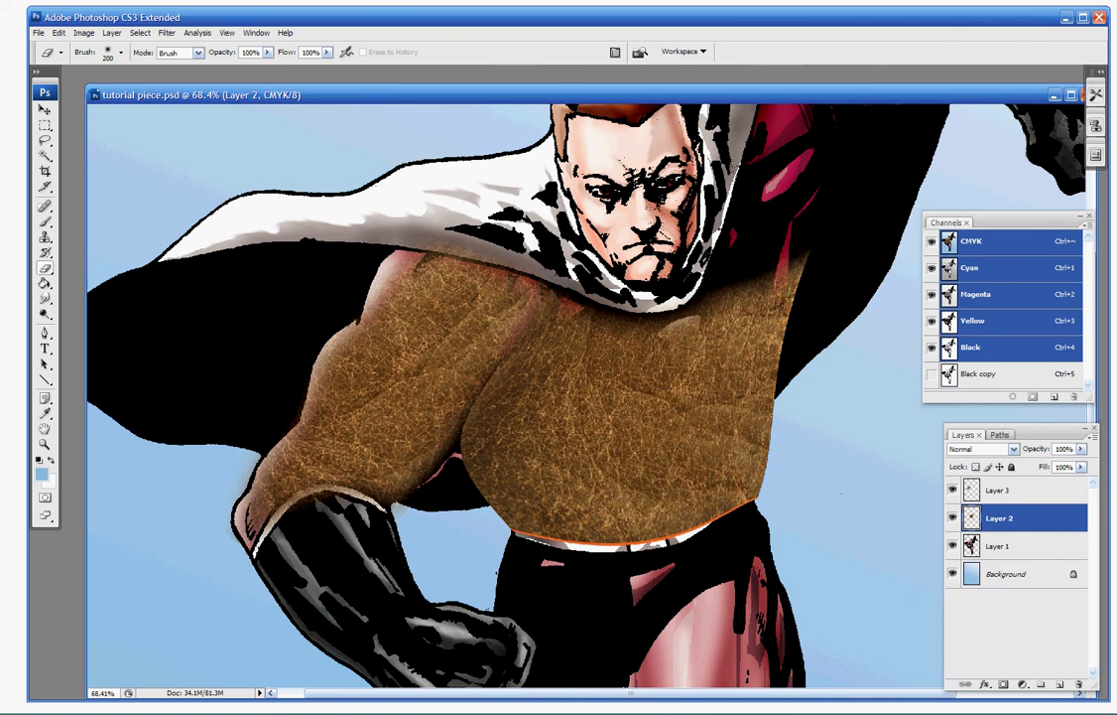
{"action": "mouse_move", "coordinate": [840, 274]}
{"action": "left_mouse_down"}
{"action": "mouse_move", "coordinate": [793, 496]}
{"action": "mouse_move", "coordinate": [826, 293]}
{"action": "left_mouse_up"}
{"action": "mouse_move", "coordinate": [783, 519]}
{"action": "left_mouse_down"}
{"action": "mouse_move", "coordinate": [685, 572]}
{"action": "mouse_move", "coordinate": [451, 564]}
{"action": "mouse_move", "coordinate": [467, 506]}
{"action": "mouse_move", "coordinate": [441, 432]}
{"action": "left_mouse_up"}
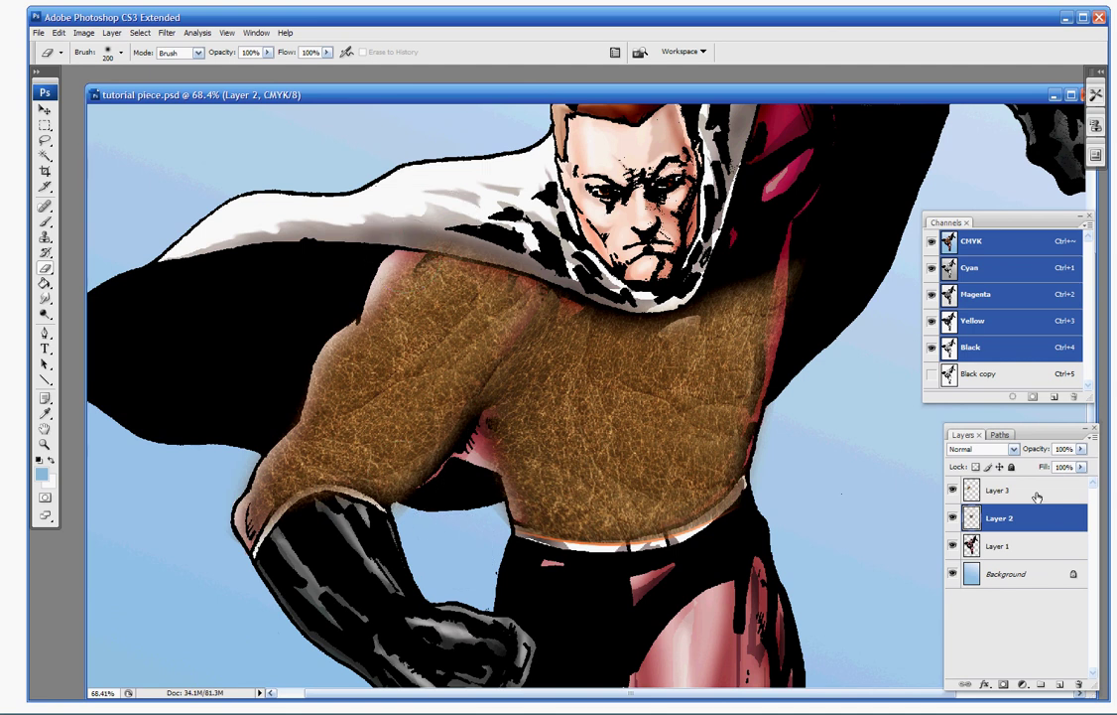
{"action": "left_click", "coordinate": [1037, 492]}
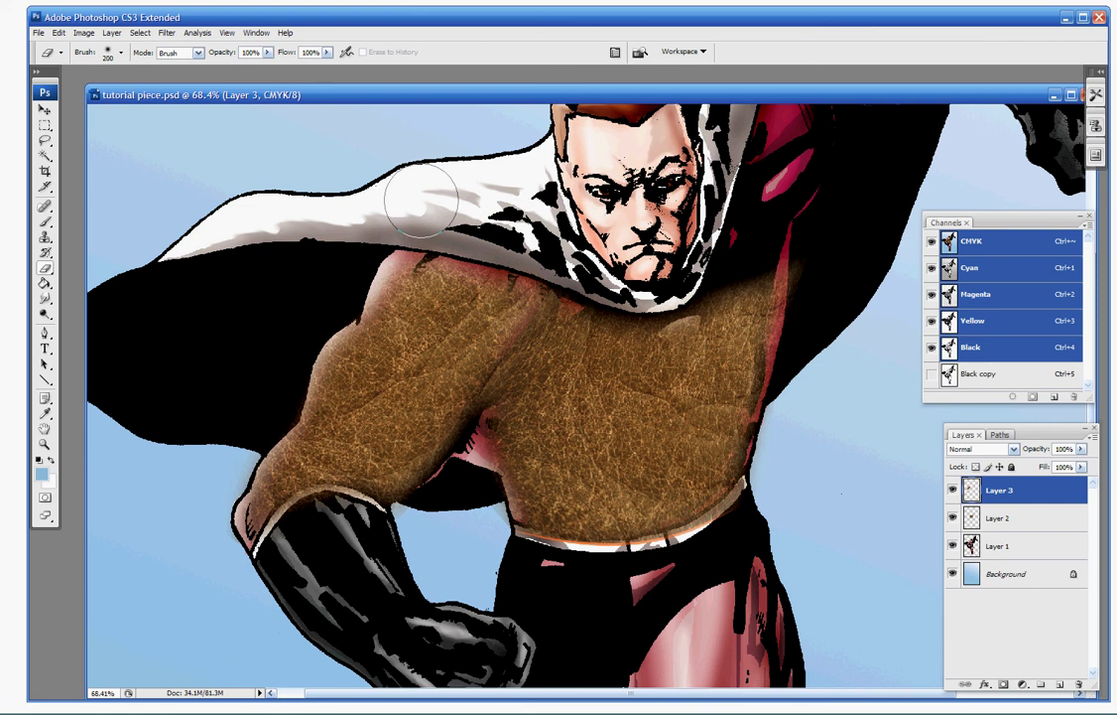
{"action": "key", "text": "Delete"}
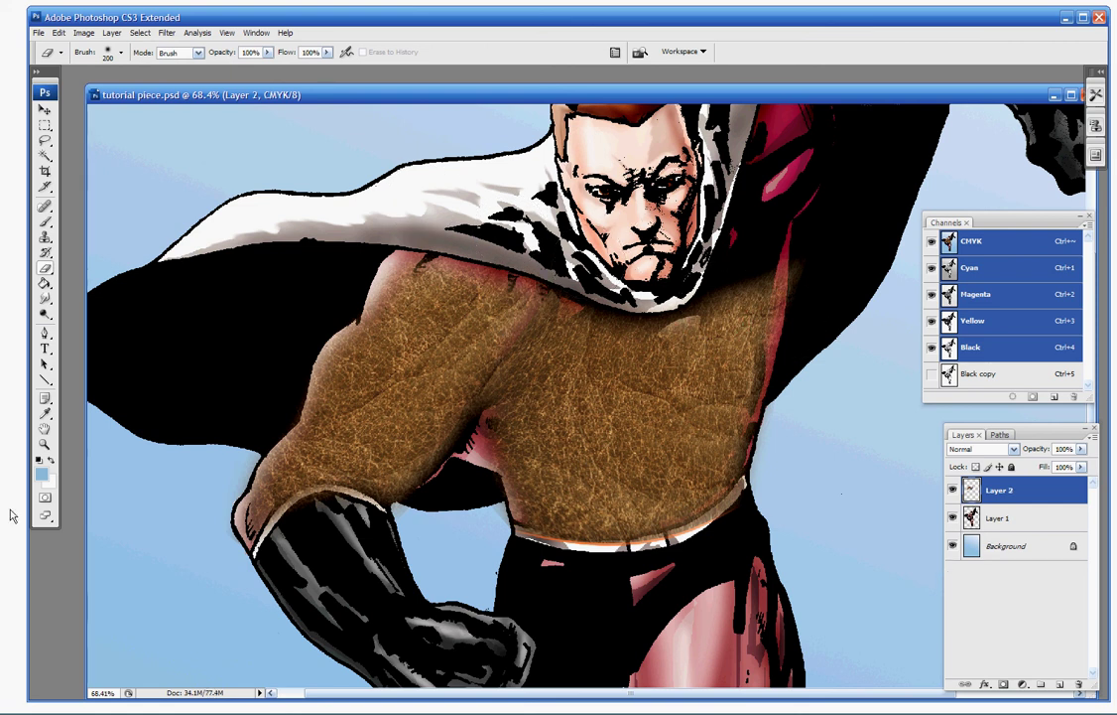
- Paste another leather piece over the raised arm, rotate it about -85°, and stretch its width to about 134.5%
{"action": "left_click_drag", "start_coordinate": [635, 297], "coordinate": [550, 571]}
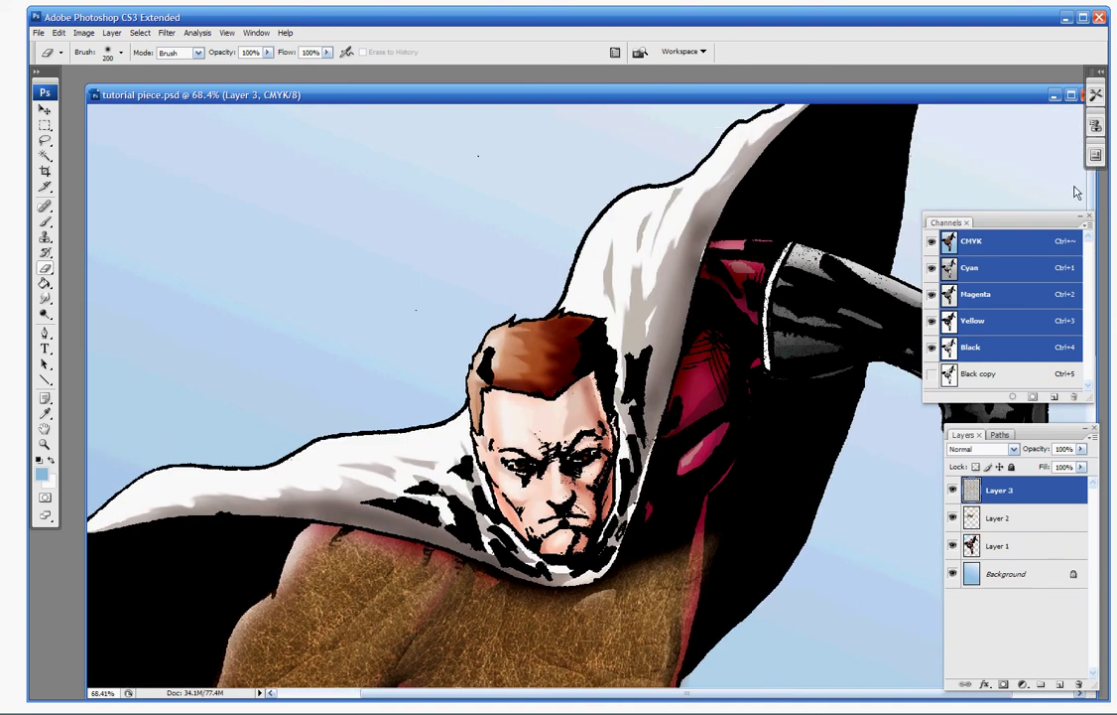
{"action": "key", "text": "ctrl+v"}
{"action": "key", "text": "v"}
{"action": "key", "text": "ctrl+t"}
{"action": "left_click_drag", "start_coordinate": [756, 480], "coordinate": [605, 175]}
{"action": "left_click_drag", "start_coordinate": [613, 302], "coordinate": [719, 349]}
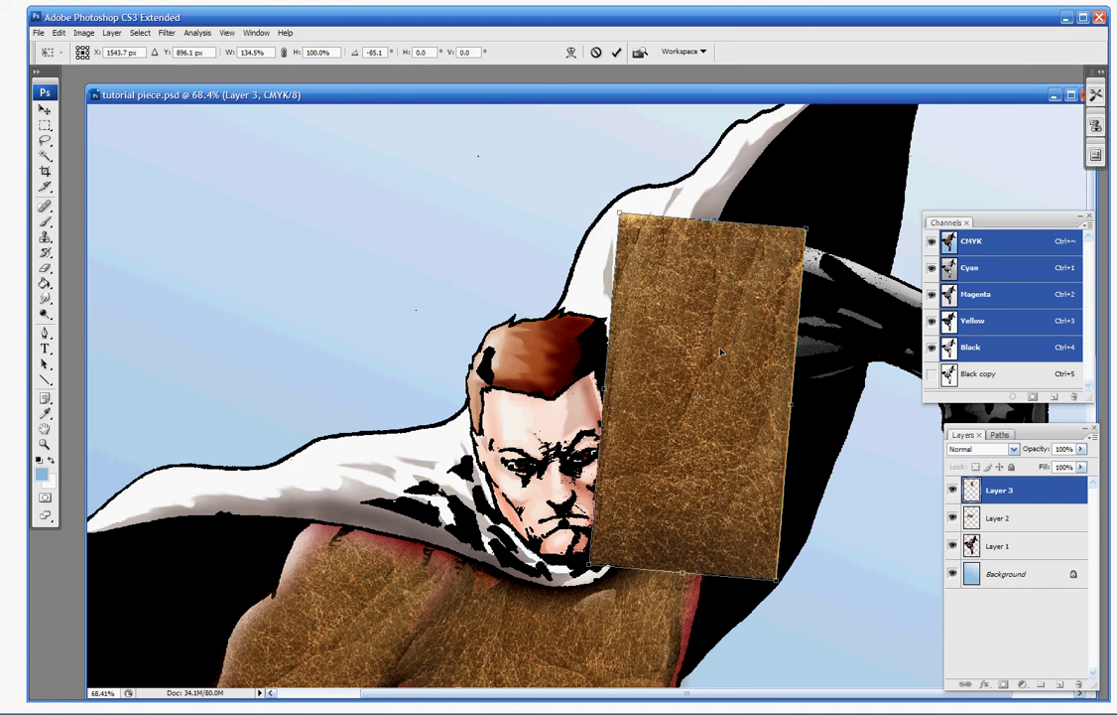
{"action": "key", "text": "Return"}
- Erase the leather outside the raised arm, clearing it from the cape, face, glove and black shadow areas
{"action": "key", "text": "e"}
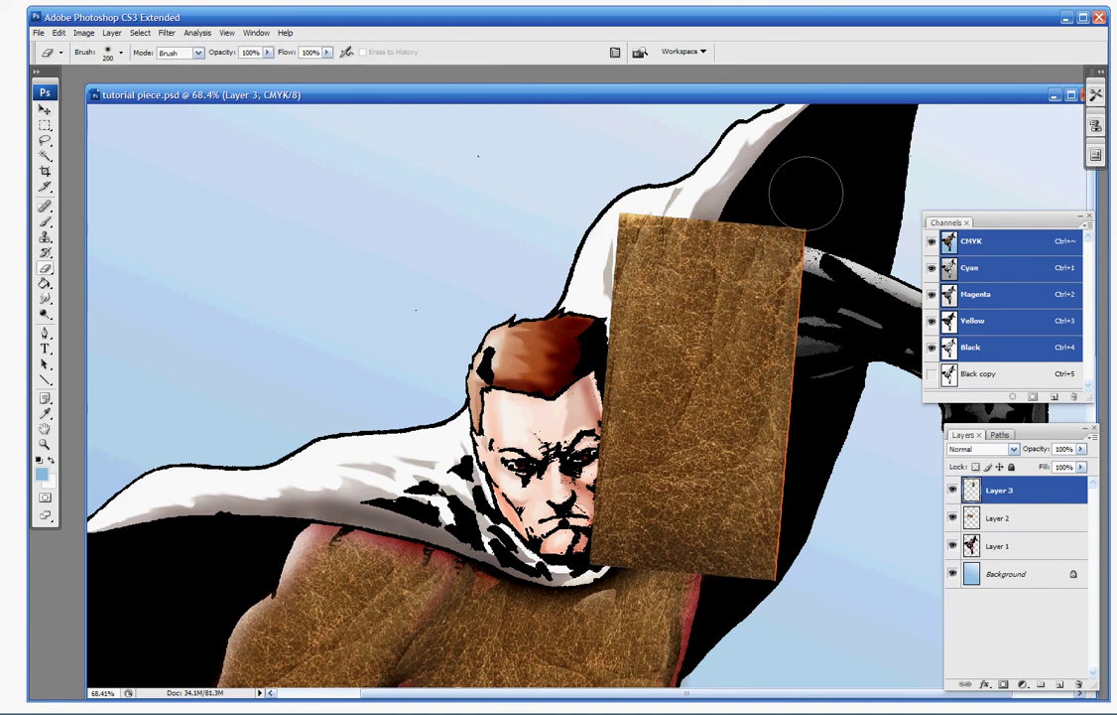
{"action": "mouse_move", "coordinate": [614, 175]}
{"action": "left_mouse_down"}
{"action": "mouse_move", "coordinate": [784, 197]}
{"action": "mouse_move", "coordinate": [611, 189]}
{"action": "mouse_move", "coordinate": [685, 195]}
{"action": "mouse_move", "coordinate": [576, 273]}
{"action": "mouse_move", "coordinate": [585, 318]}
{"action": "mouse_move", "coordinate": [615, 327]}
{"action": "mouse_move", "coordinate": [648, 260]}
{"action": "mouse_move", "coordinate": [615, 297]}
{"action": "mouse_move", "coordinate": [591, 416]}
{"action": "mouse_move", "coordinate": [580, 397]}
{"action": "mouse_move", "coordinate": [564, 526]}
{"action": "mouse_move", "coordinate": [526, 486]}
{"action": "mouse_move", "coordinate": [605, 551]}
{"action": "mouse_move", "coordinate": [575, 496]}
{"action": "mouse_move", "coordinate": [655, 602]}
{"action": "mouse_move", "coordinate": [695, 328]}
{"action": "mouse_move", "coordinate": [754, 397]}
{"action": "mouse_move", "coordinate": [832, 244]}
{"action": "mouse_move", "coordinate": [665, 467]}
{"action": "mouse_move", "coordinate": [605, 476]}
{"action": "mouse_move", "coordinate": [695, 367]}
{"action": "left_mouse_up"}
{"action": "left_click_drag", "start_coordinate": [802, 332], "coordinate": [798, 372]}
{"action": "left_click_drag", "start_coordinate": [679, 554], "coordinate": [684, 528]}
{"action": "mouse_move", "coordinate": [831, 270]}
{"action": "left_mouse_down"}
{"action": "mouse_move", "coordinate": [754, 287]}
{"action": "mouse_move", "coordinate": [760, 362]}
{"action": "mouse_move", "coordinate": [811, 249]}
{"action": "mouse_move", "coordinate": [829, 313]}
{"action": "mouse_move", "coordinate": [839, 310]}
{"action": "left_mouse_up"}
{"action": "mouse_move", "coordinate": [793, 422]}
{"action": "left_mouse_down"}
{"action": "mouse_move", "coordinate": [775, 409]}
{"action": "mouse_move", "coordinate": [778, 417]}
{"action": "left_mouse_up"}
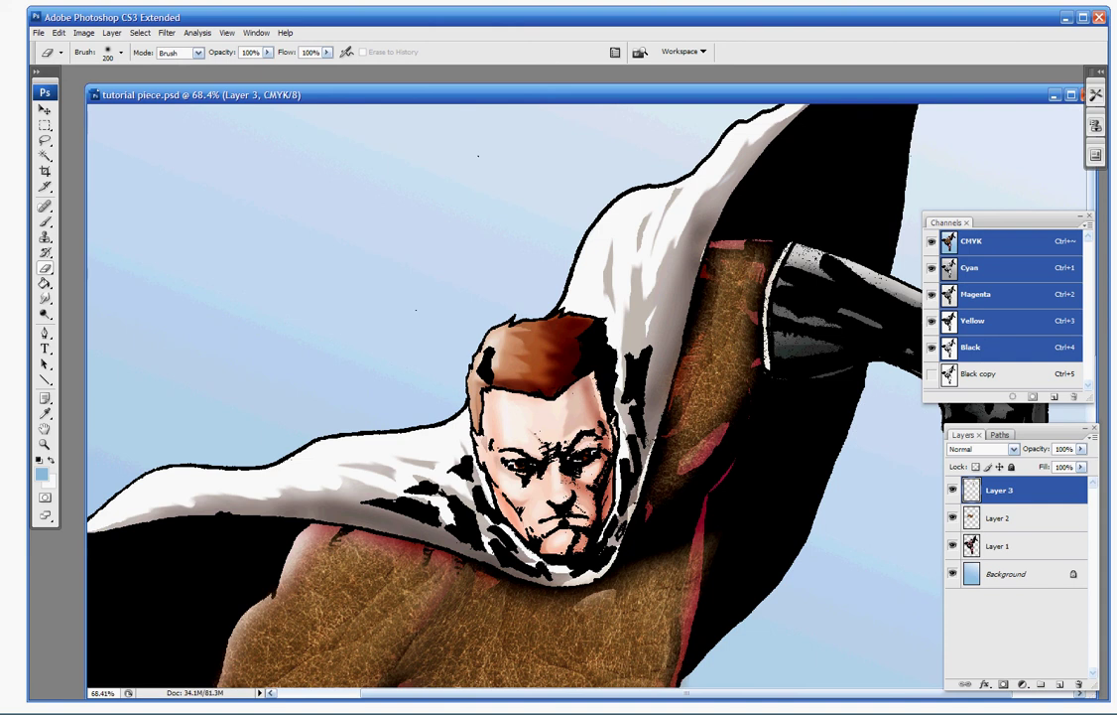
- Paste a new leather piece as Layer 4, rotate it nearly upright, and position it over the thigh of the straight leg
{"action": "scroll", "coordinate": [496, 396], "scroll_direction": "down", "scroll_amount": 15}
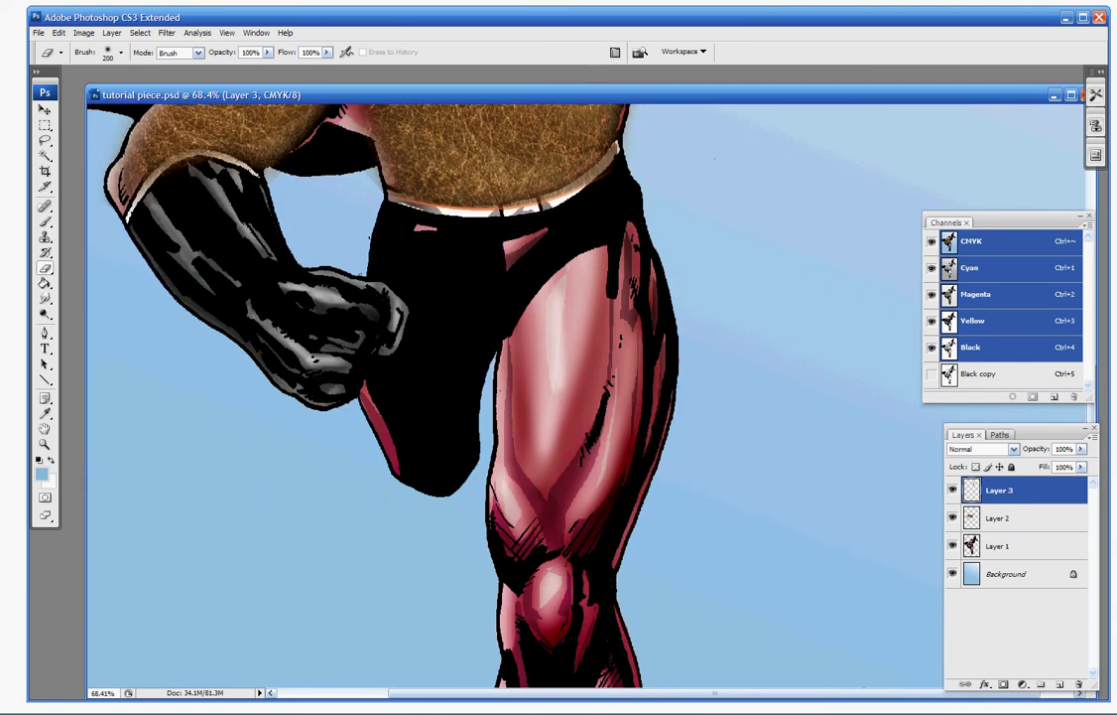
{"action": "key", "text": "ctrl+v"}
{"action": "key", "text": "v"}
{"action": "key", "text": "ctrl+t"}
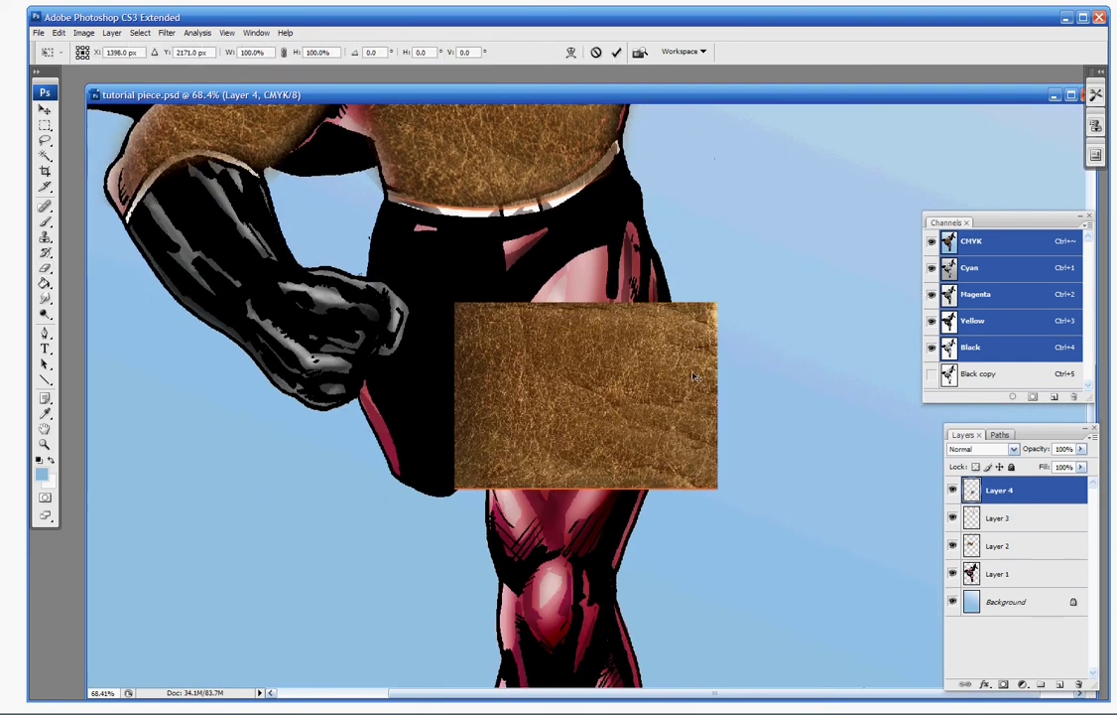
{"action": "left_click_drag", "start_coordinate": [781, 392], "coordinate": [712, 278]}
{"action": "key", "text": "Return"}
{"action": "left_click_drag", "start_coordinate": [591, 380], "coordinate": [580, 396]}
- Warp the Layer 4 leather piece so its upper edge bulges toward the belt and its lower edge extends down to the knee
{"action": "left_click", "coordinate": [59, 32]}
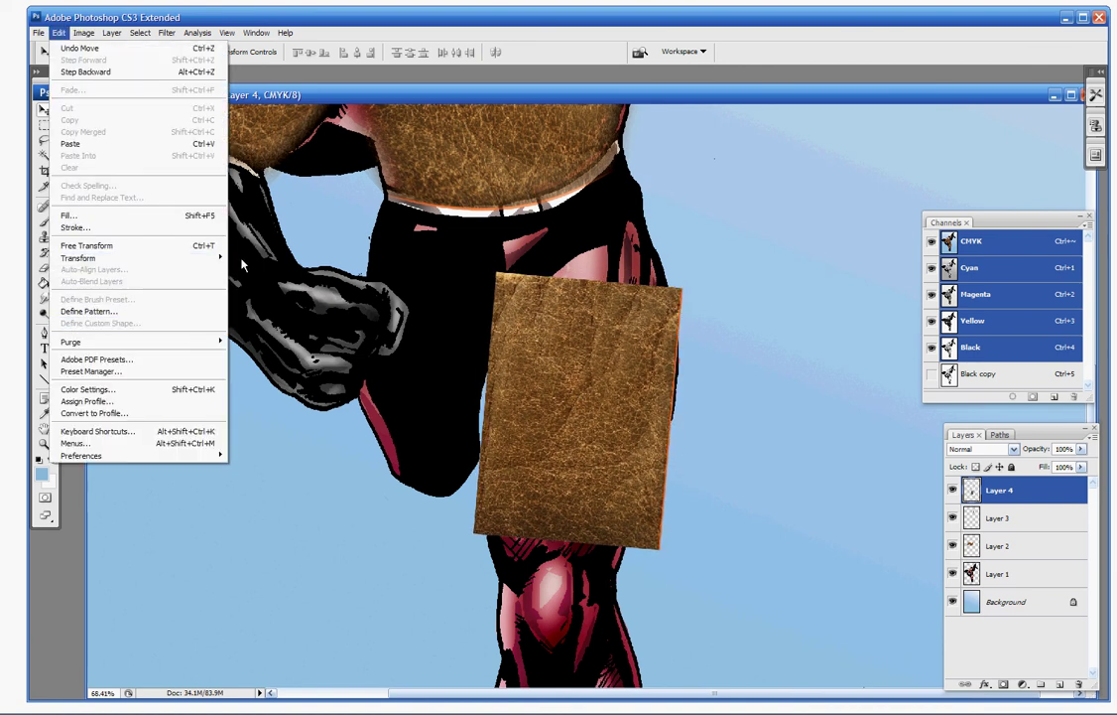
{"action": "left_click", "coordinate": [164, 258]}
{"action": "left_click", "coordinate": [248, 334]}
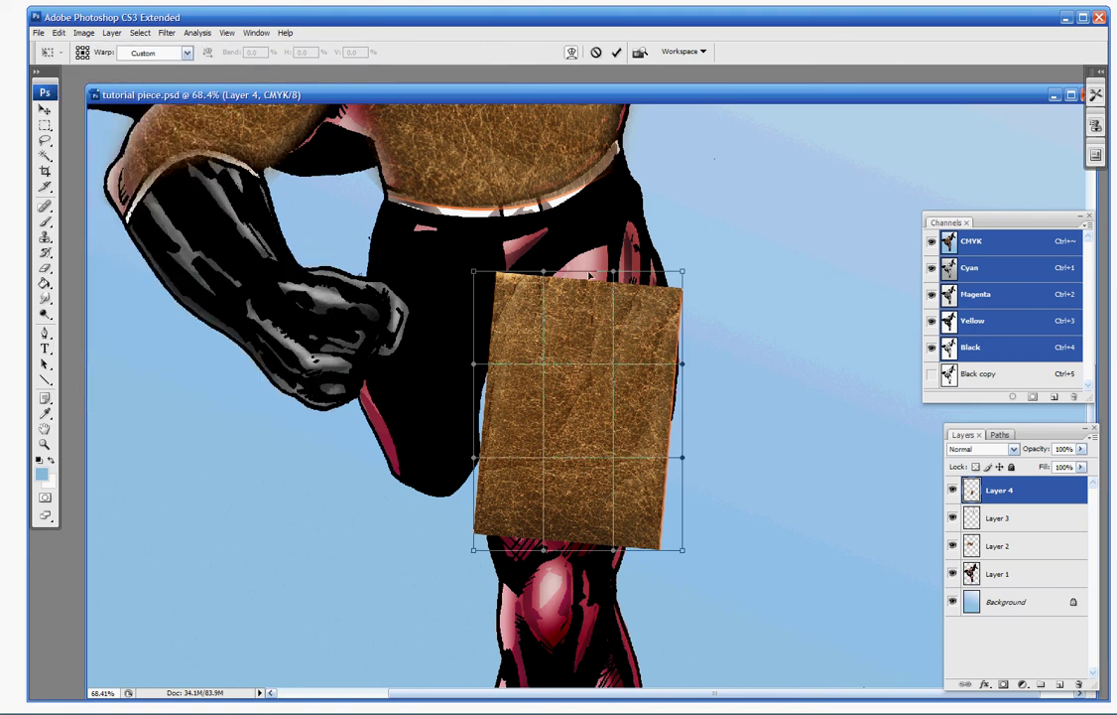
{"action": "left_click_drag", "start_coordinate": [589, 274], "coordinate": [590, 193]}
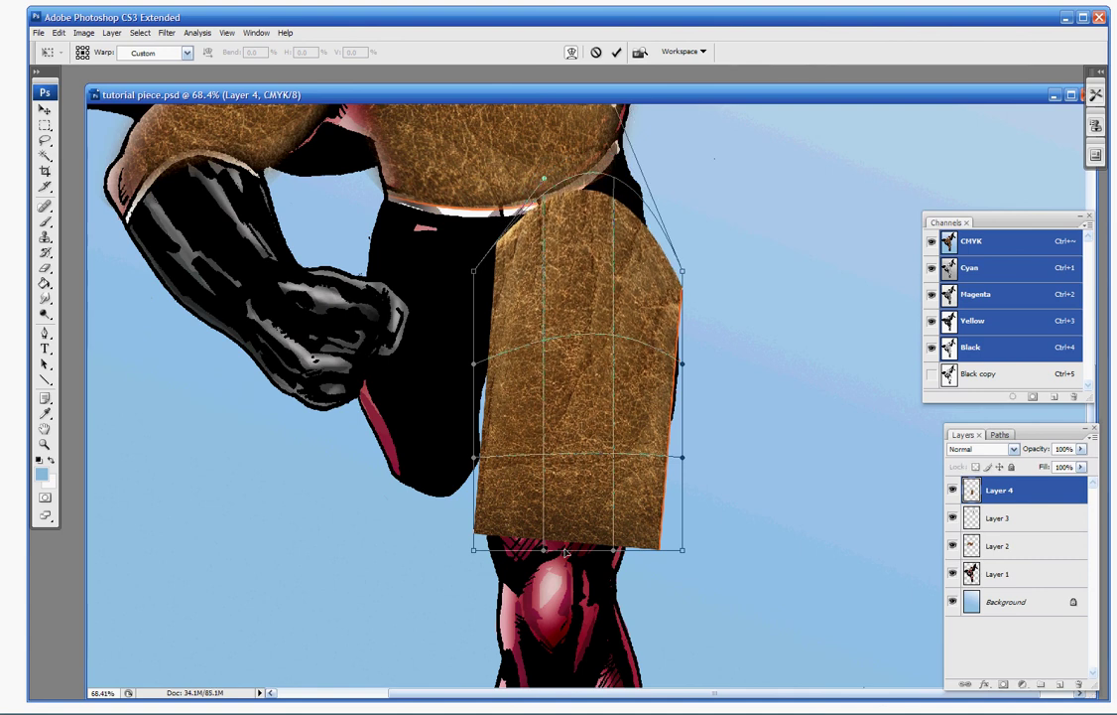
{"action": "left_click_drag", "start_coordinate": [562, 547], "coordinate": [557, 593]}
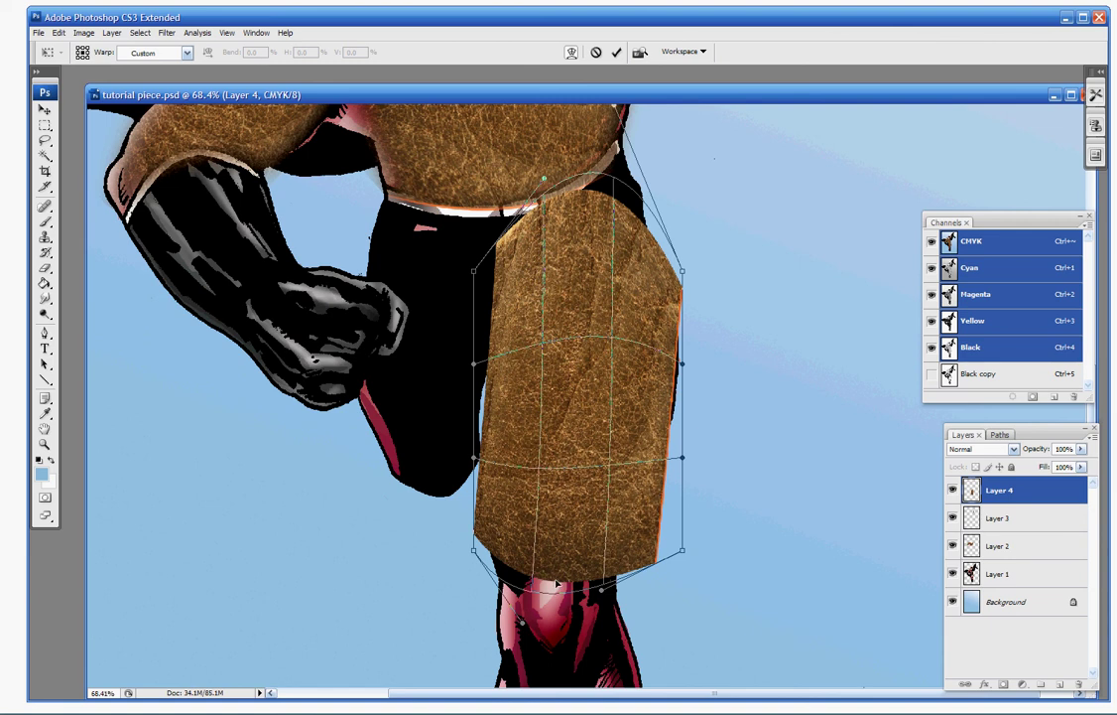
{"action": "key", "text": "Return"}
- Erase the Layer 4 leather outside the thigh, clearing it from the belt, the leg's sides and the knee
{"action": "key", "text": "e"}
{"action": "mouse_move", "coordinate": [686, 217]}
{"action": "left_mouse_down"}
{"action": "mouse_move", "coordinate": [716, 420]}
{"action": "mouse_move", "coordinate": [686, 219]}
{"action": "left_mouse_up"}
{"action": "mouse_move", "coordinate": [565, 166]}
{"action": "left_mouse_down"}
{"action": "mouse_move", "coordinate": [462, 250]}
{"action": "mouse_move", "coordinate": [442, 475]}
{"action": "mouse_move", "coordinate": [469, 470]}
{"action": "mouse_move", "coordinate": [456, 314]}
{"action": "mouse_move", "coordinate": [479, 576]}
{"action": "mouse_move", "coordinate": [491, 590]}
{"action": "mouse_move", "coordinate": [516, 536]}
{"action": "mouse_move", "coordinate": [616, 466]}
{"action": "mouse_move", "coordinate": [686, 519]}
{"action": "mouse_move", "coordinate": [638, 628]}
{"action": "mouse_move", "coordinate": [656, 516]}
{"action": "left_mouse_up"}
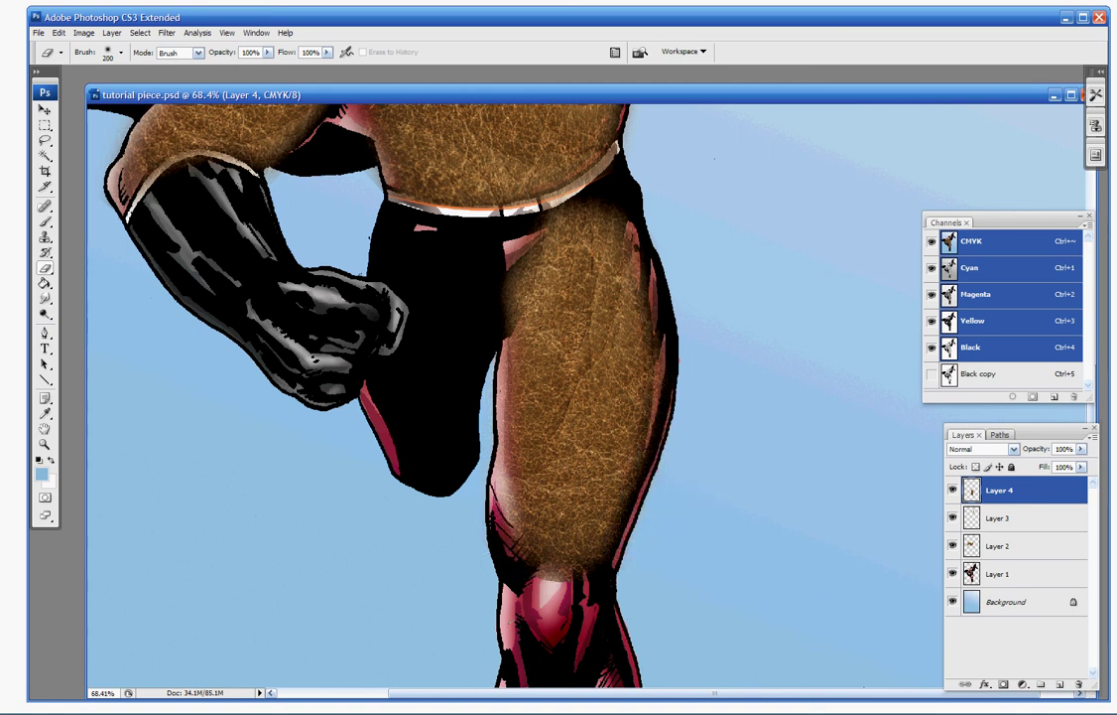
- Paste a leather piece as Layer 5 over the lower leg above the boot, and erase the leather outside the leg's contour
{"action": "scroll", "coordinate": [685, 523], "scroll_direction": "down", "scroll_amount": 5}
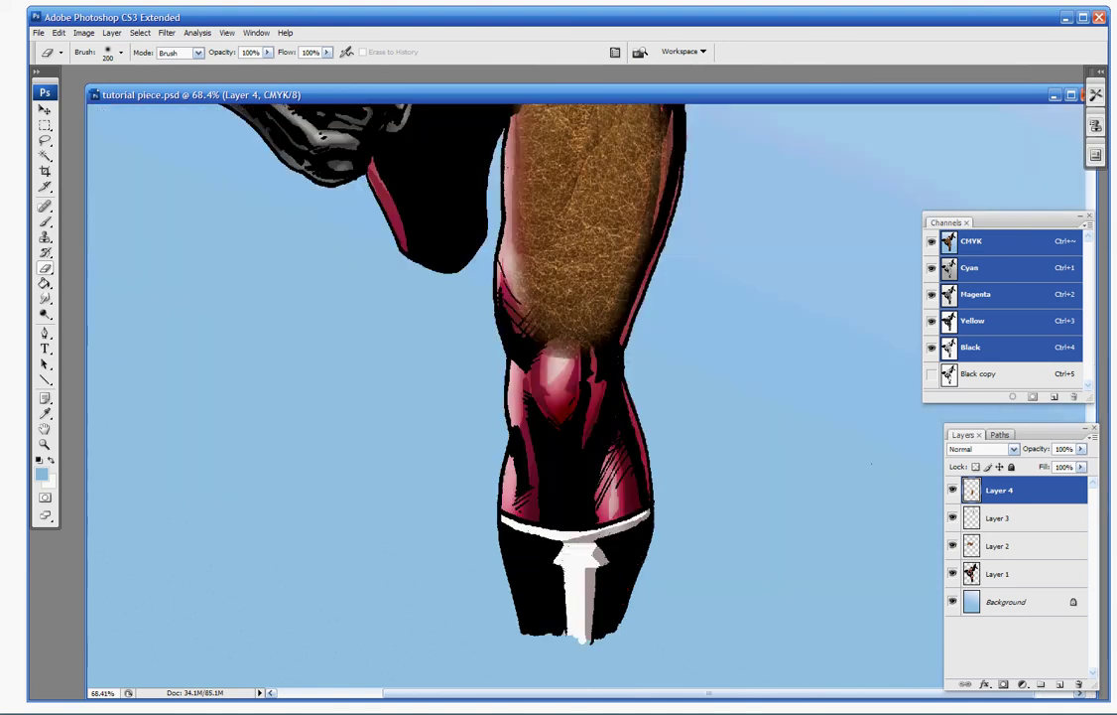
{"action": "key", "text": "ctrl+v"}
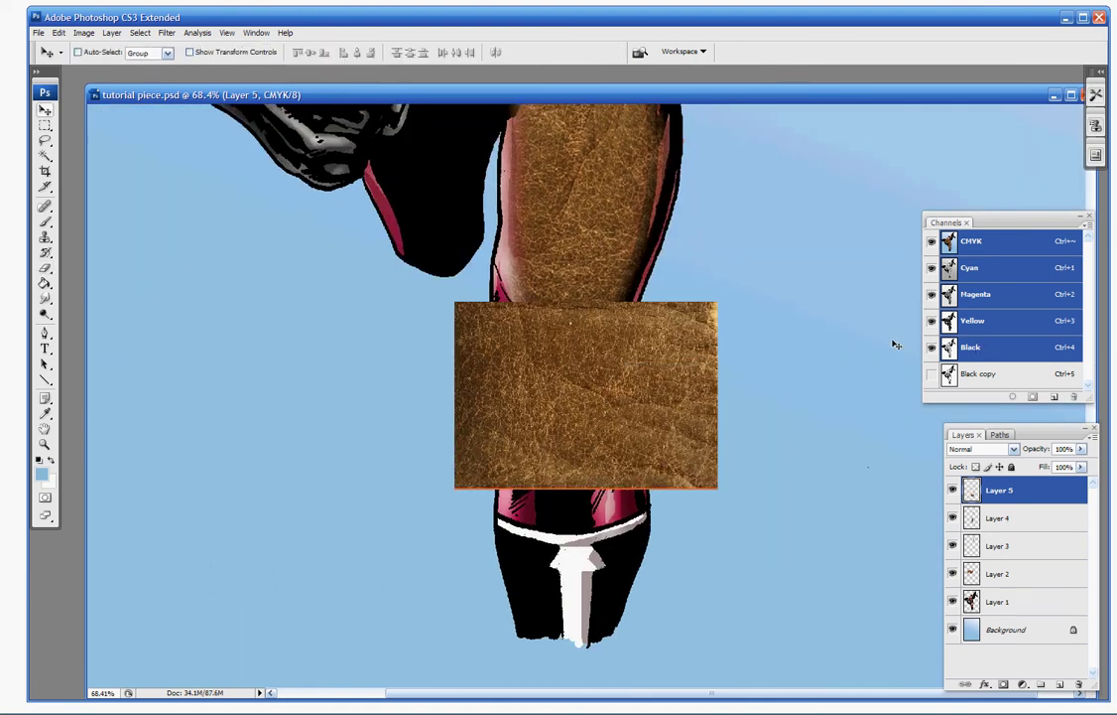
{"action": "left_click_drag", "start_coordinate": [665, 374], "coordinate": [642, 414]}
{"action": "key", "text": "e"}
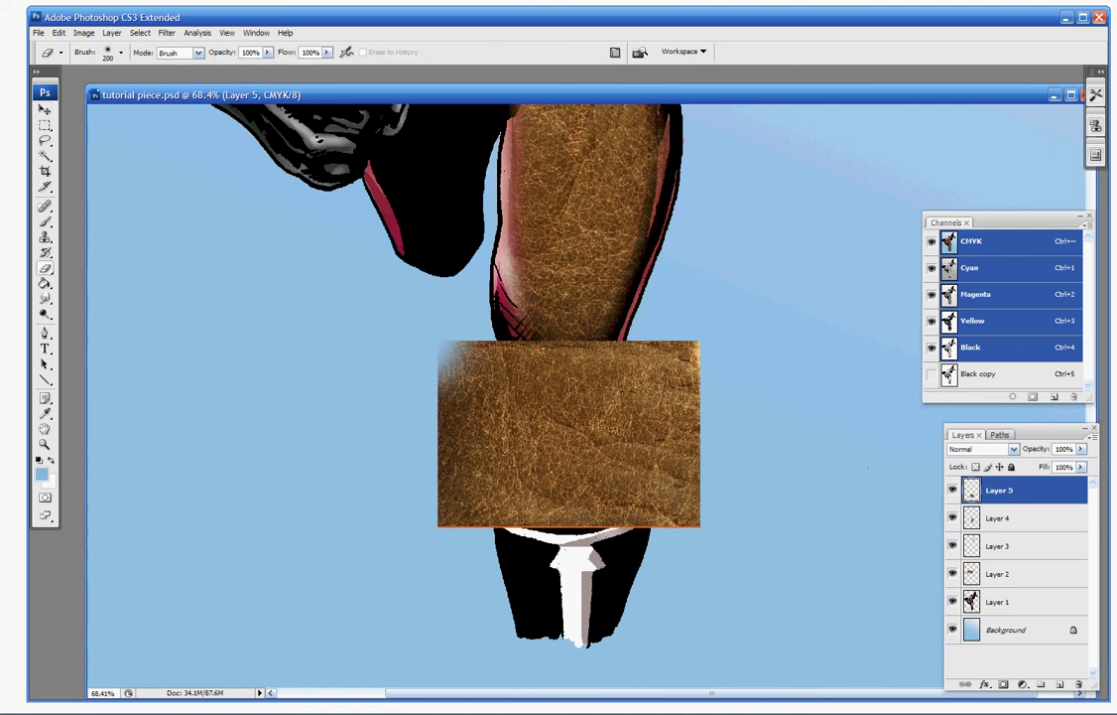
{"action": "mouse_move", "coordinate": [432, 316]}
{"action": "left_mouse_down"}
{"action": "mouse_move", "coordinate": [433, 427]}
{"action": "mouse_move", "coordinate": [475, 536]}
{"action": "mouse_move", "coordinate": [452, 467]}
{"action": "left_mouse_up"}
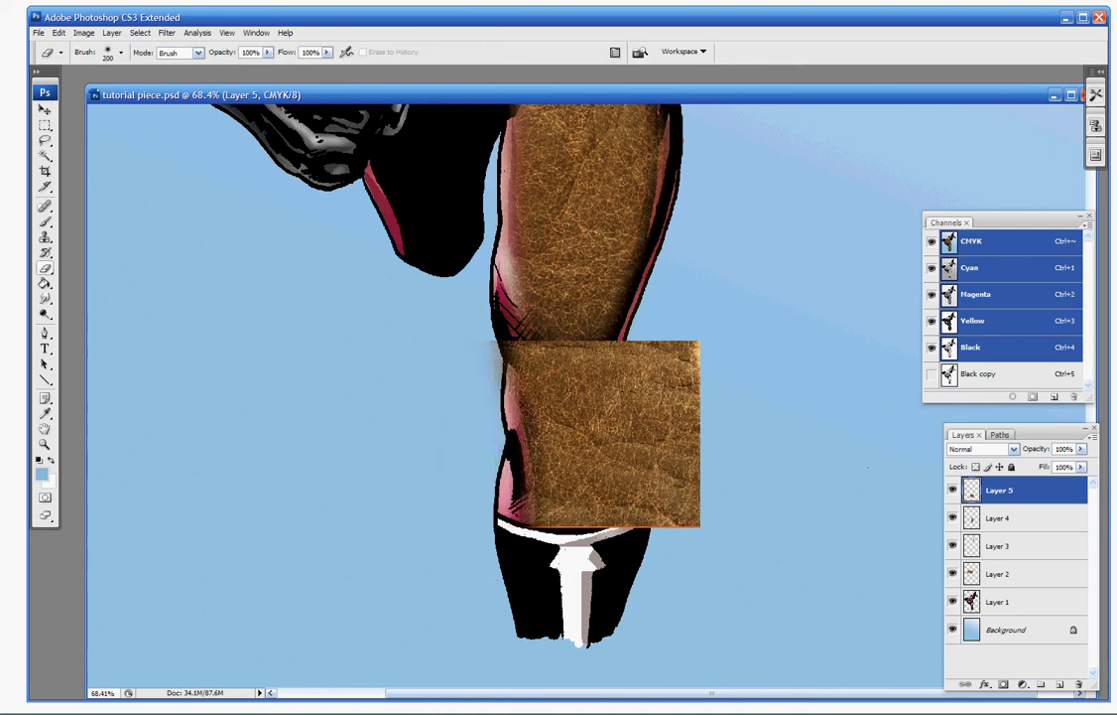
{"action": "mouse_move", "coordinate": [556, 335]}
{"action": "left_mouse_down"}
{"action": "mouse_move", "coordinate": [571, 326]}
{"action": "mouse_move", "coordinate": [734, 336]}
{"action": "mouse_move", "coordinate": [641, 297]}
{"action": "mouse_move", "coordinate": [691, 467]}
{"action": "mouse_move", "coordinate": [645, 357]}
{"action": "mouse_move", "coordinate": [661, 387]}
{"action": "mouse_move", "coordinate": [673, 530]}
{"action": "mouse_move", "coordinate": [502, 466]}
{"action": "left_mouse_up"}
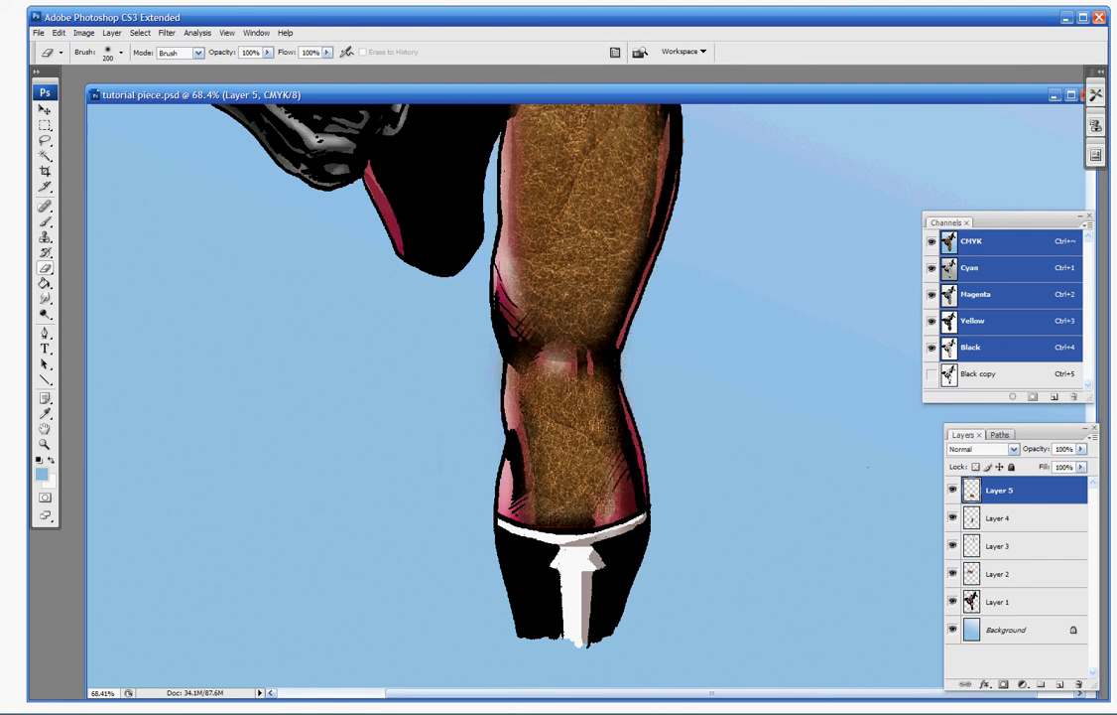
- Merge the leg leather layers down through Layer 3 into Layer 2
{"action": "key", "text": "ctrl+e"}
{"action": "key", "text": "ctrl+e"}
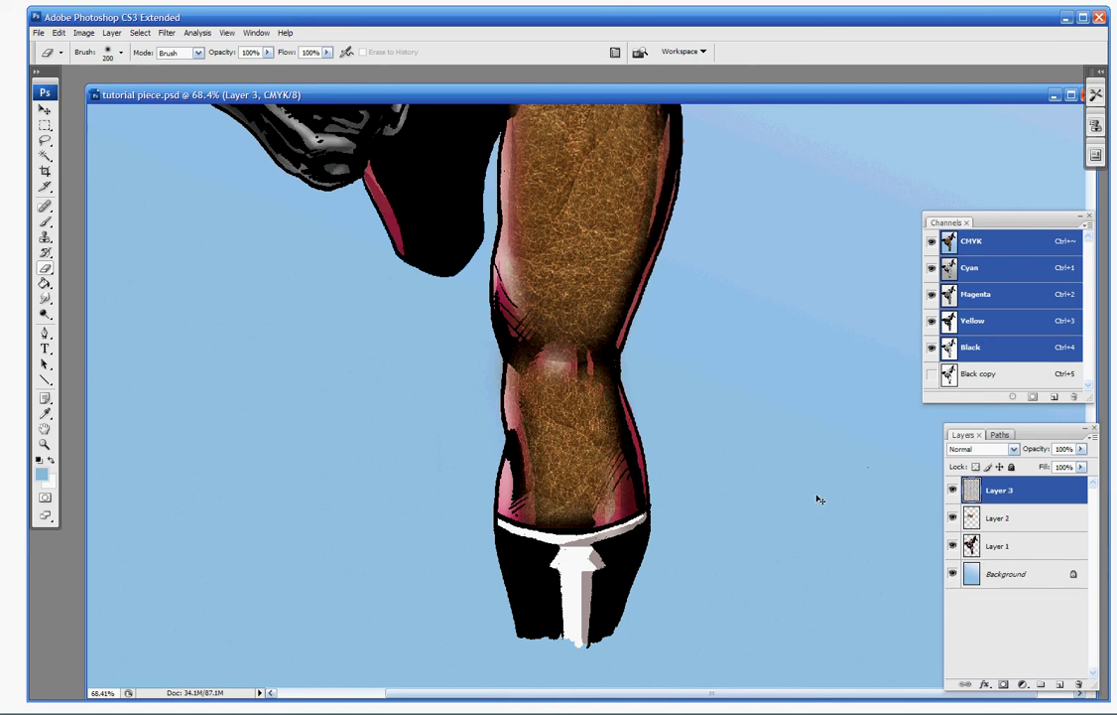
{"action": "key", "text": "ctrl+e"}
{"action": "key", "text": "ctrl+0"}
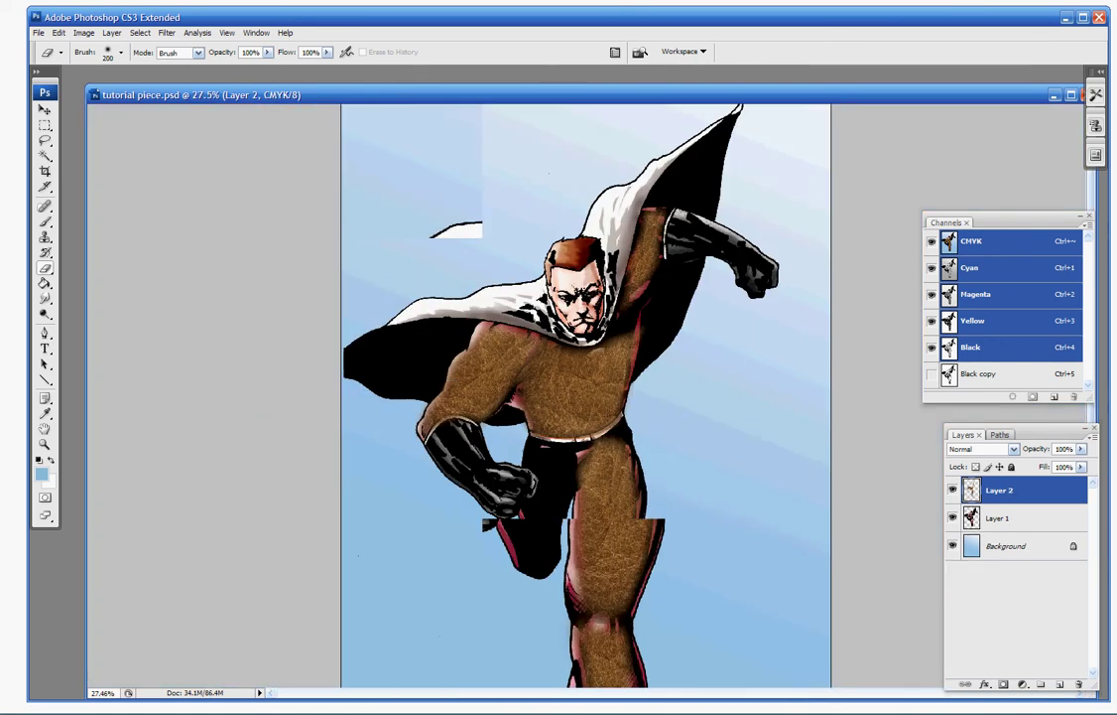
- Choose the soft 65 px eraser brush and clean up stray leather on Layer 2 beside the lowered arm's glove
{"action": "scroll", "coordinate": [814, 479], "scroll_direction": "up", "scroll_amount": 5}
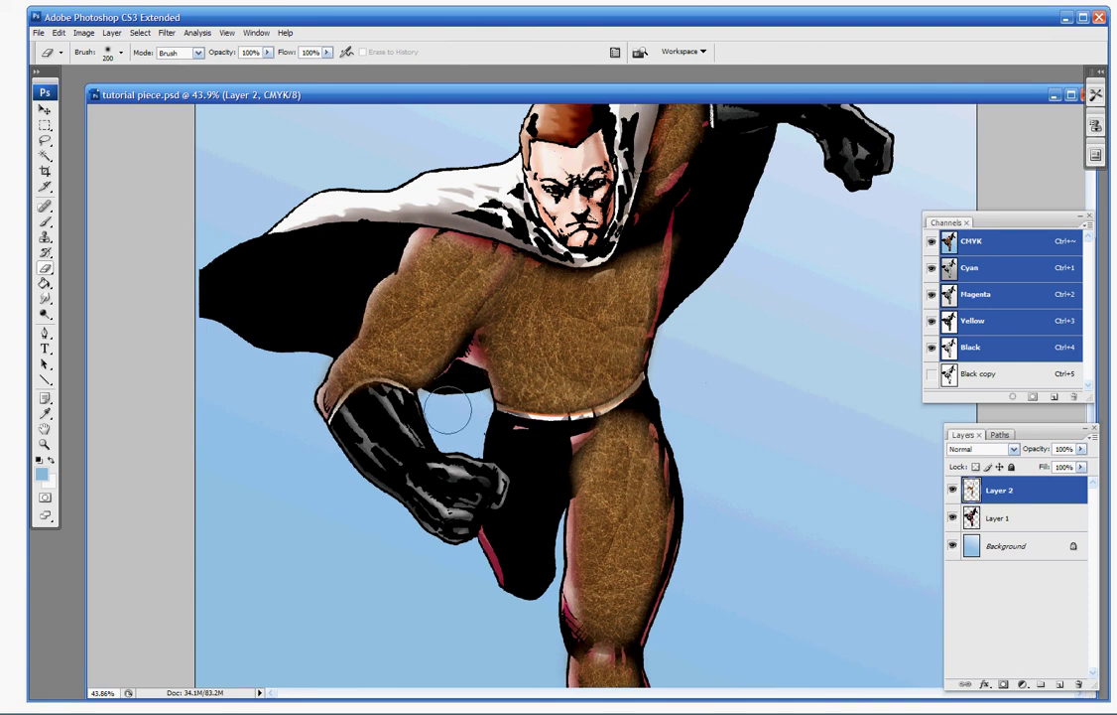
{"action": "left_click", "coordinate": [119, 56]}
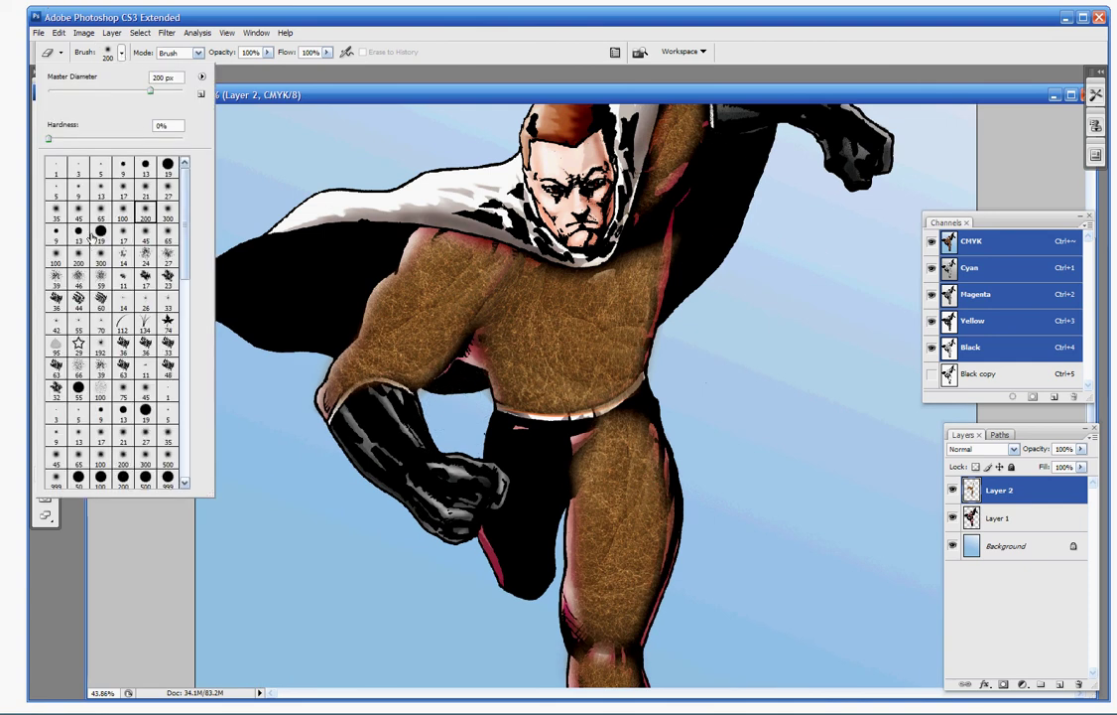
{"action": "left_click", "coordinate": [100, 209]}
{"action": "left_click_drag", "start_coordinate": [428, 414], "coordinate": [424, 389]}
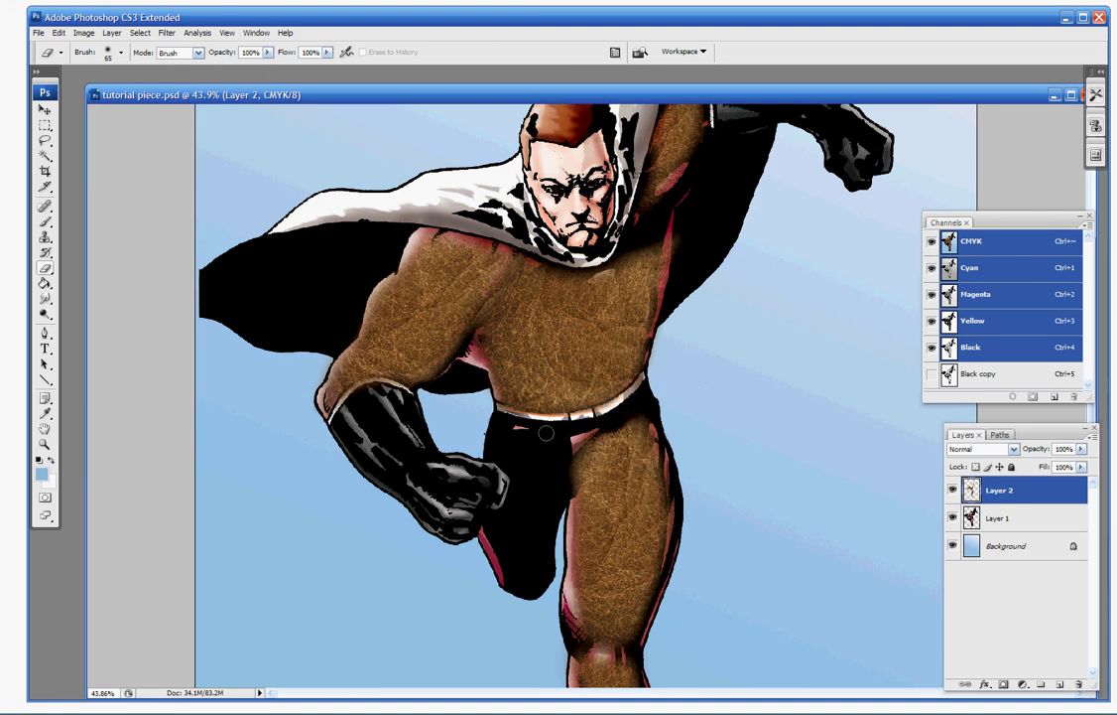
- Preview Layer 2 at 55% opacity and return it to 100%
{"action": "left_click", "coordinate": [1081, 448]}
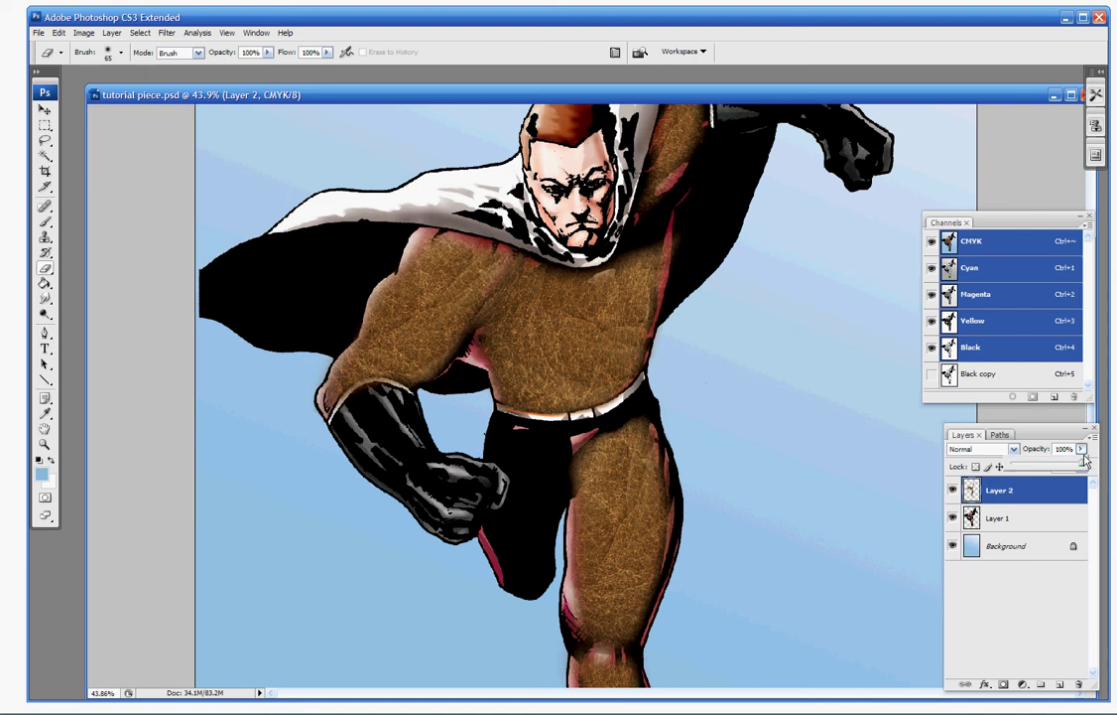
{"action": "left_click_drag", "start_coordinate": [1086, 464], "coordinate": [1052, 475]}
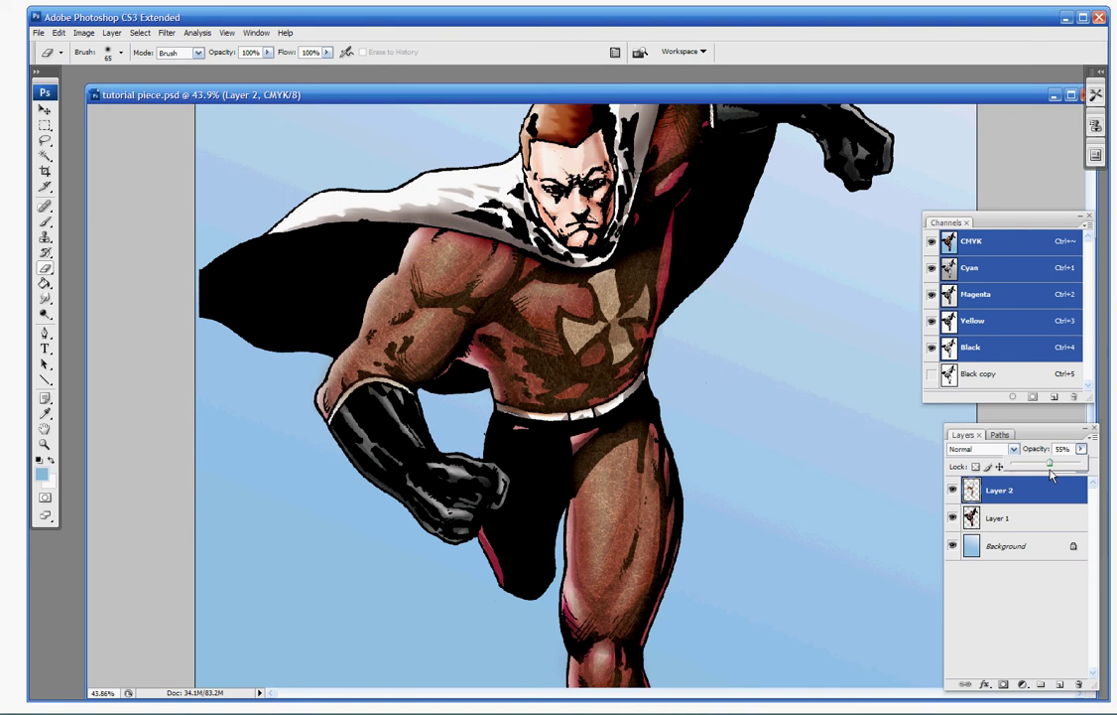
{"action": "left_click_drag", "start_coordinate": [1061, 474], "coordinate": [1107, 478]}
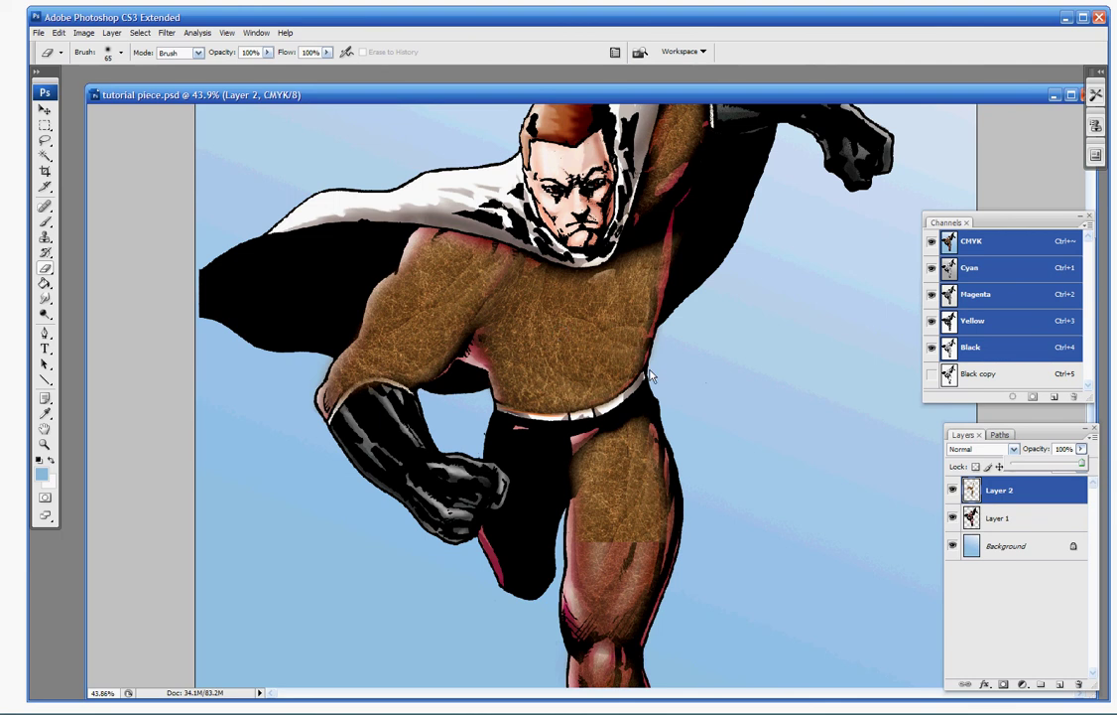
{"action": "left_click", "coordinate": [554, 285]}
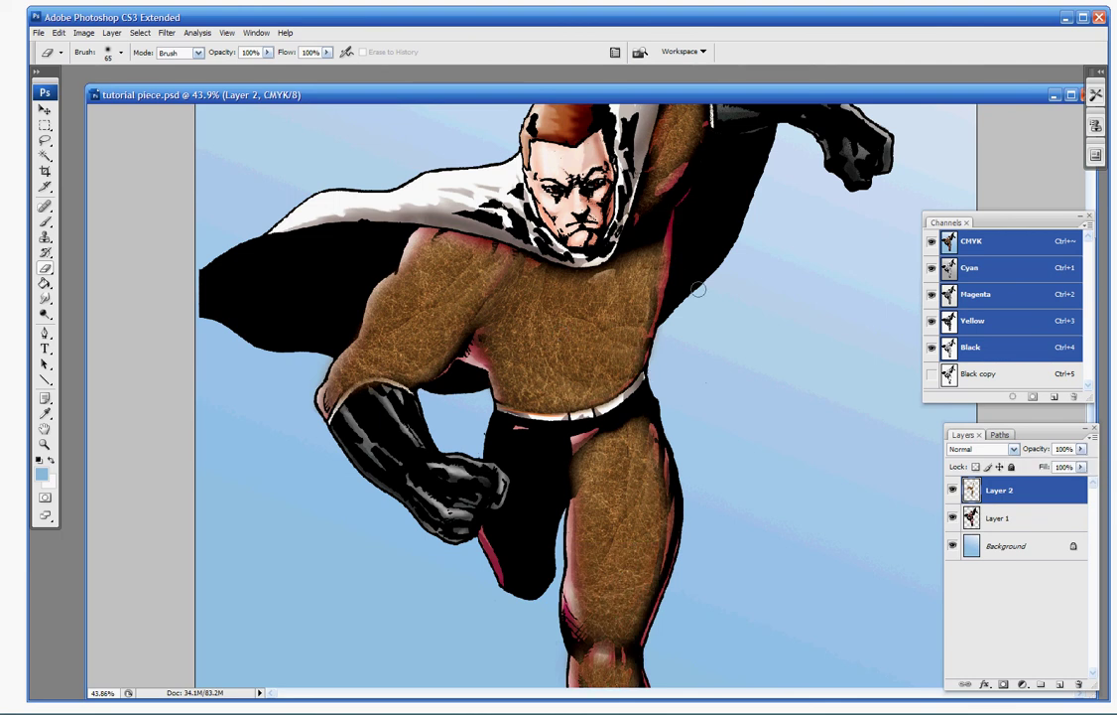
- Try the Dissolve, Darken, Multiply and Color Burn blend modes on Layer 2
{"action": "left_click", "coordinate": [1013, 449]}
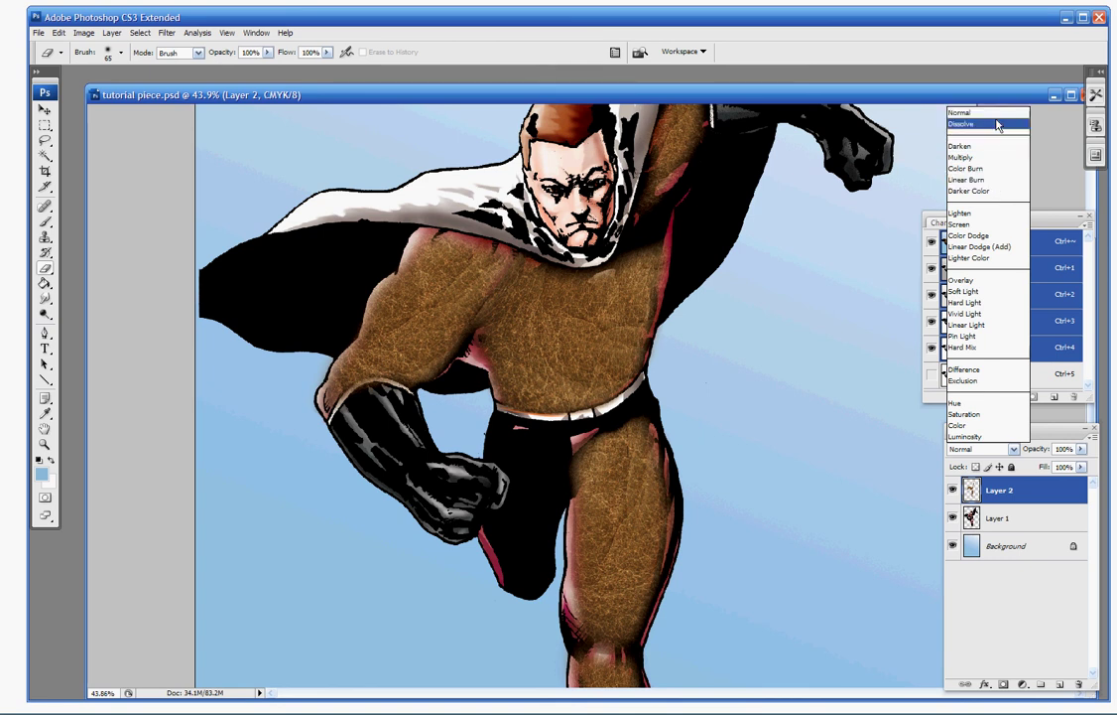
{"action": "left_click", "coordinate": [998, 124]}
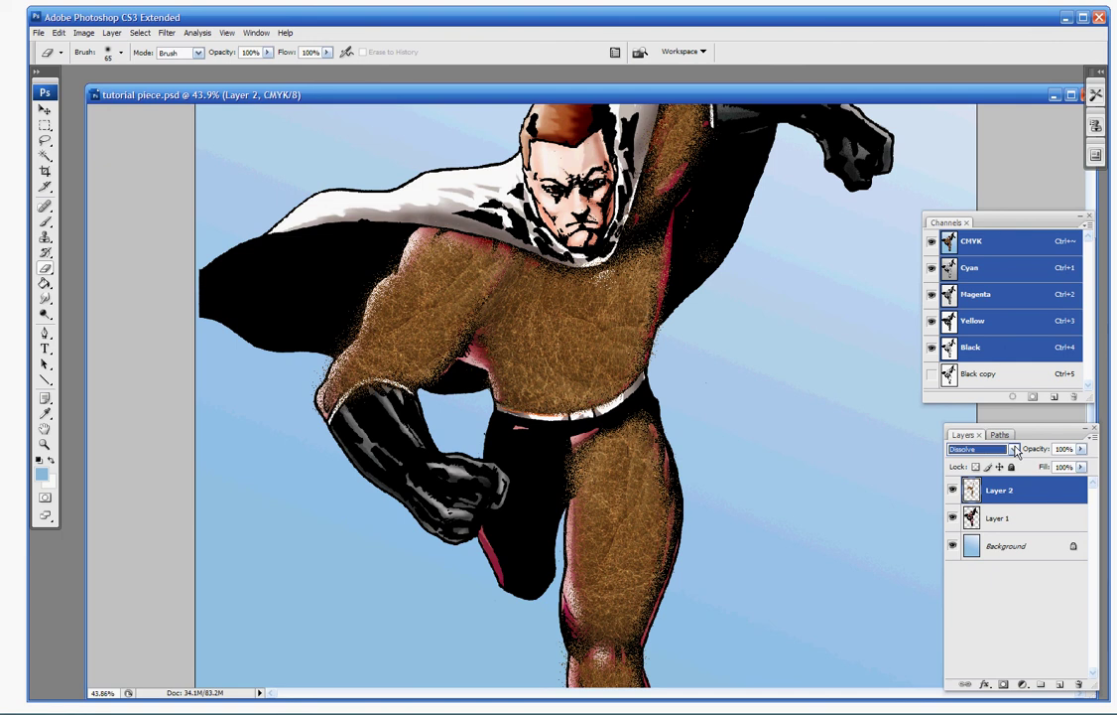
{"action": "left_click", "coordinate": [1014, 450]}
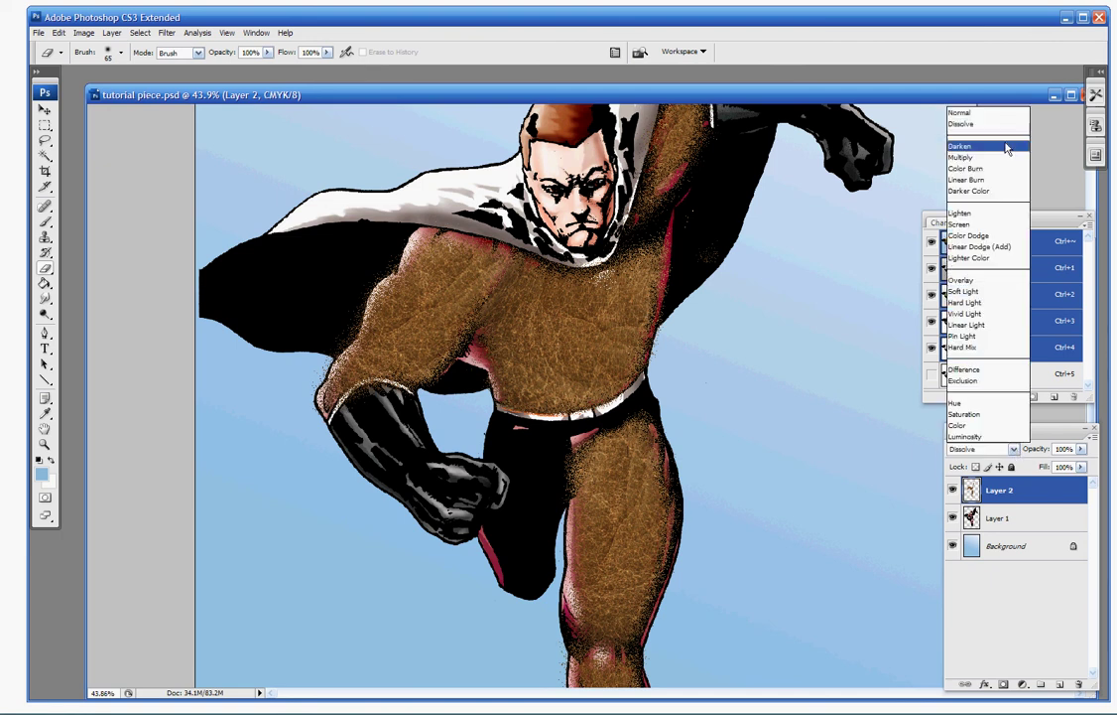
{"action": "left_click", "coordinate": [1005, 146]}
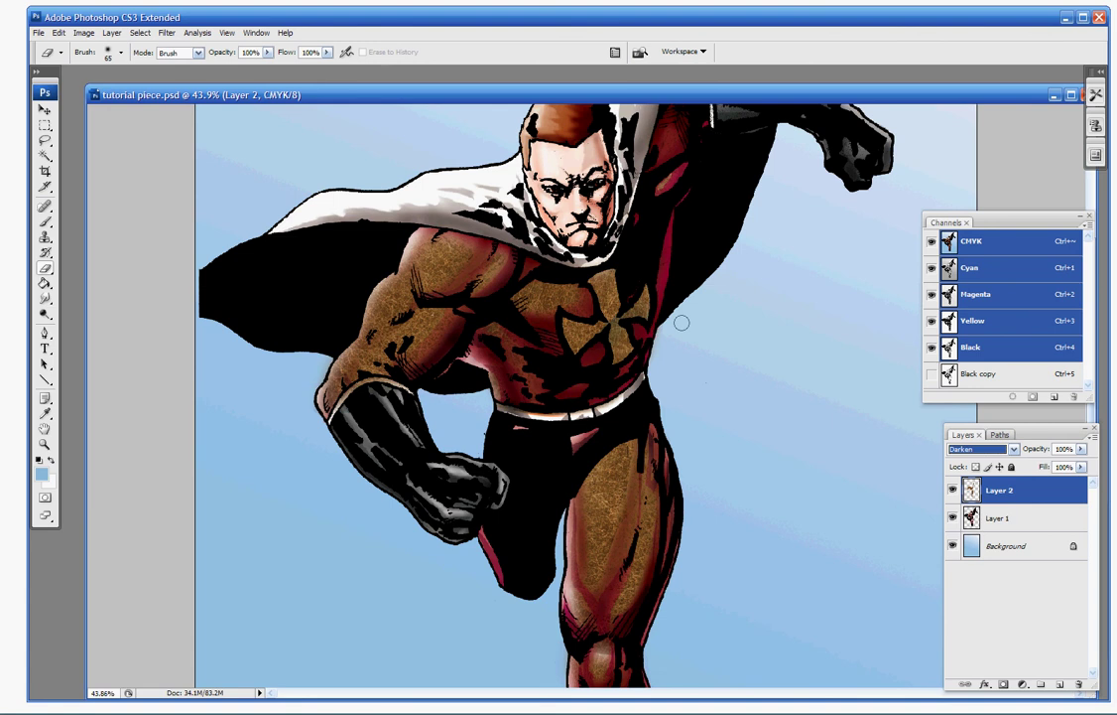
{"action": "left_click", "coordinate": [1014, 449]}
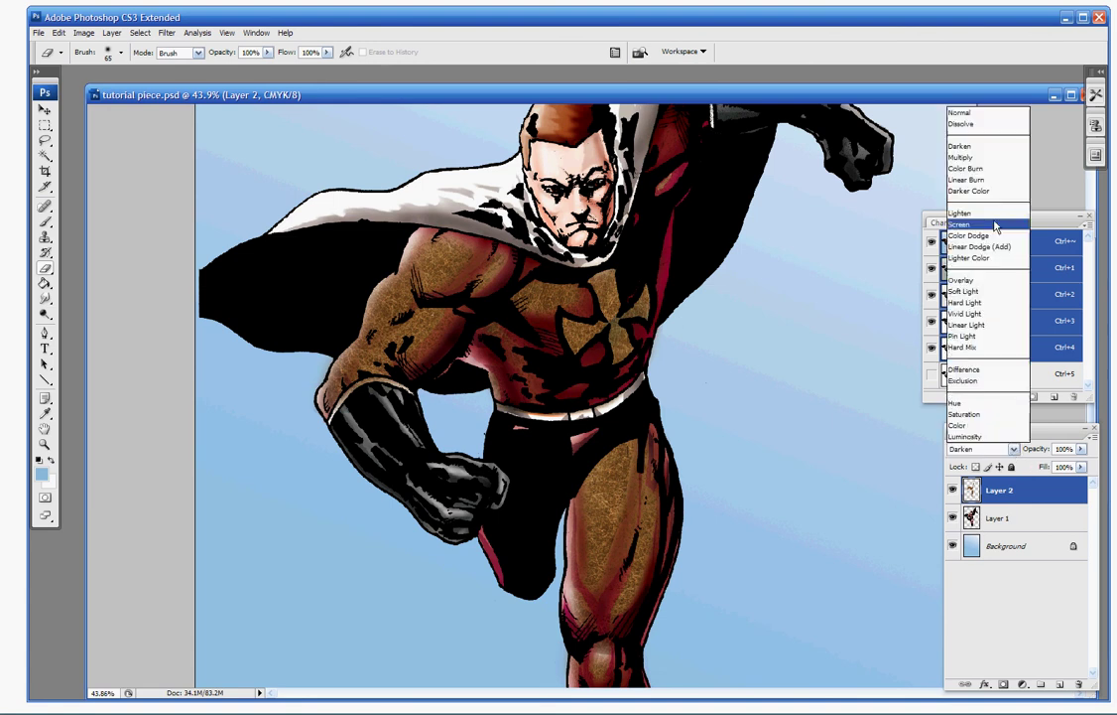
{"action": "left_click", "coordinate": [1009, 159]}
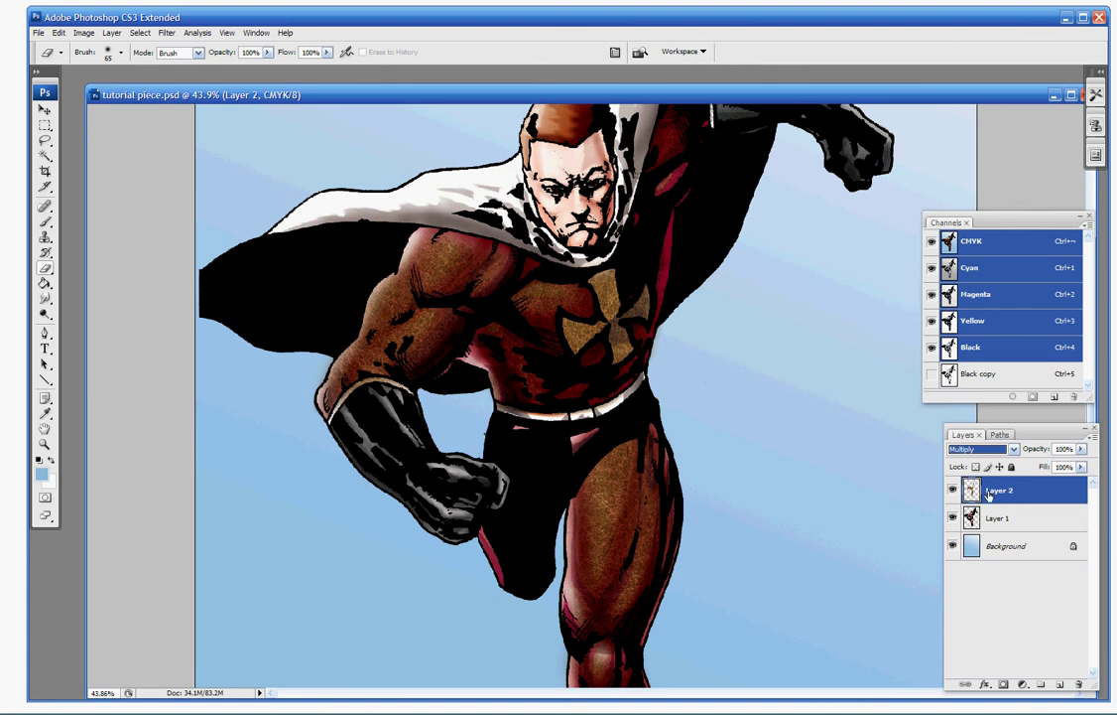
{"action": "left_click", "coordinate": [987, 448]}
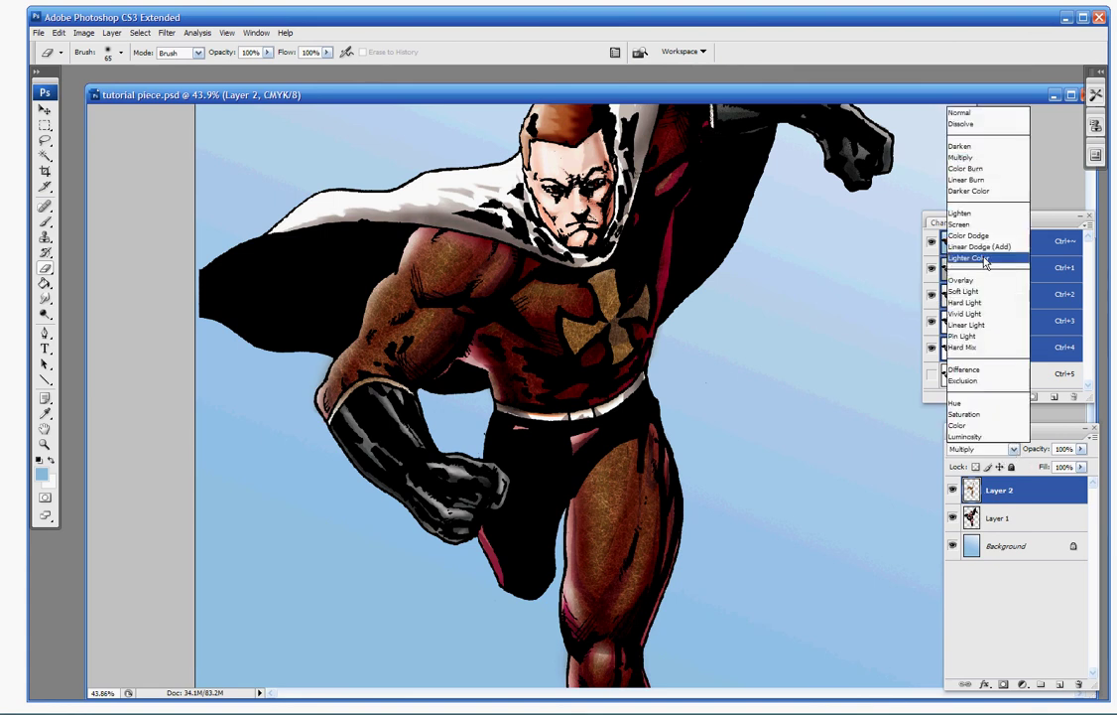
{"action": "left_click", "coordinate": [1002, 176]}
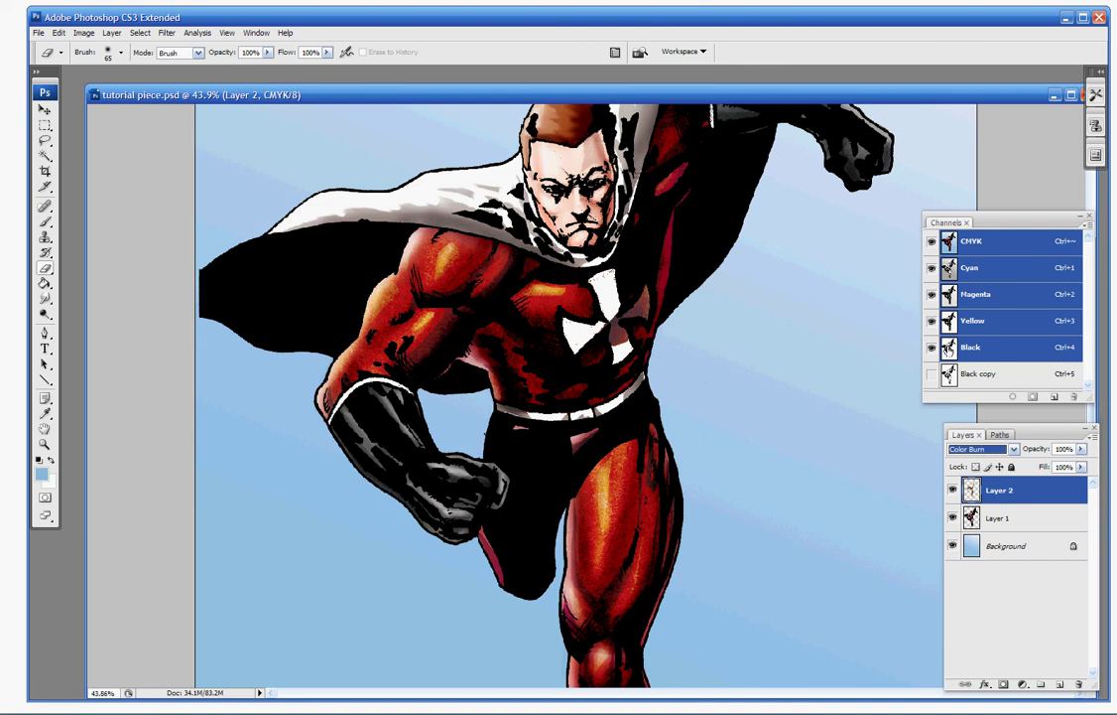
- Try the Color Dodge, Lighten and Screen blend modes on Layer 2
{"action": "left_click", "coordinate": [995, 453]}
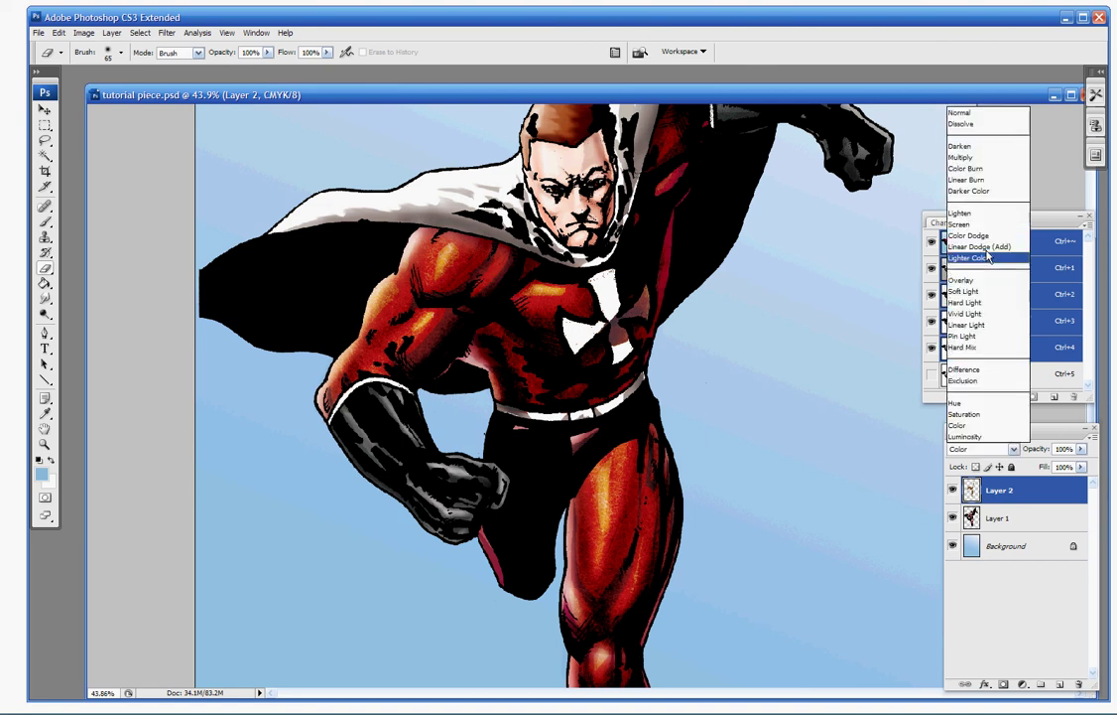
{"action": "left_click", "coordinate": [989, 236]}
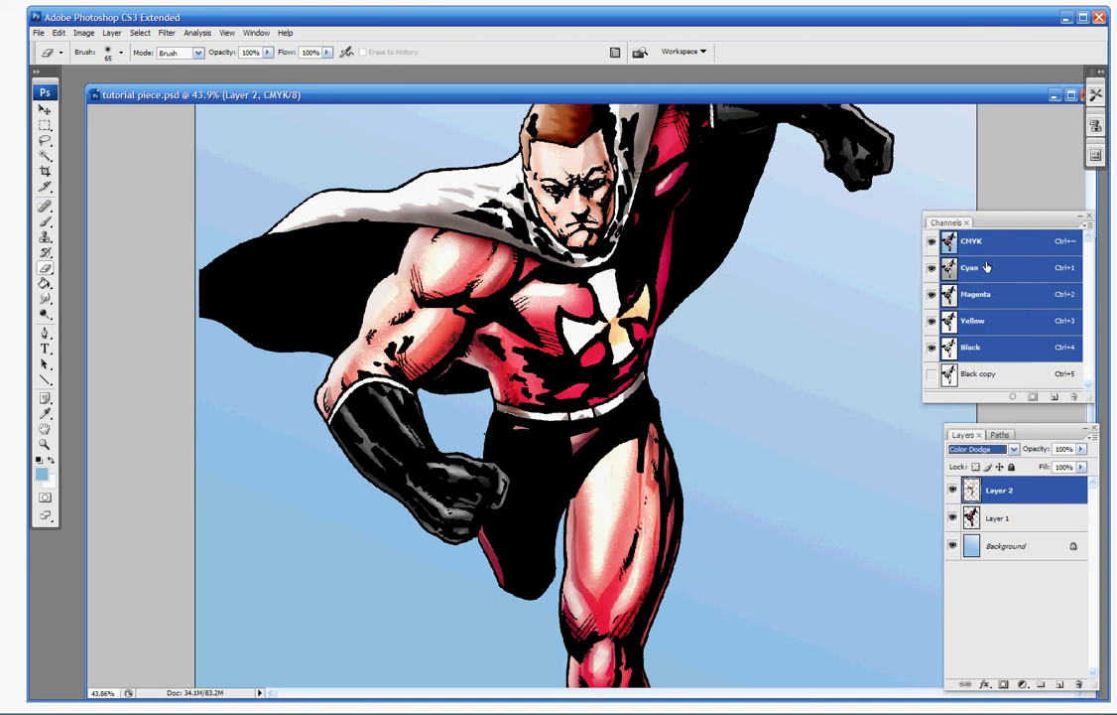
{"action": "left_click", "coordinate": [1021, 454]}
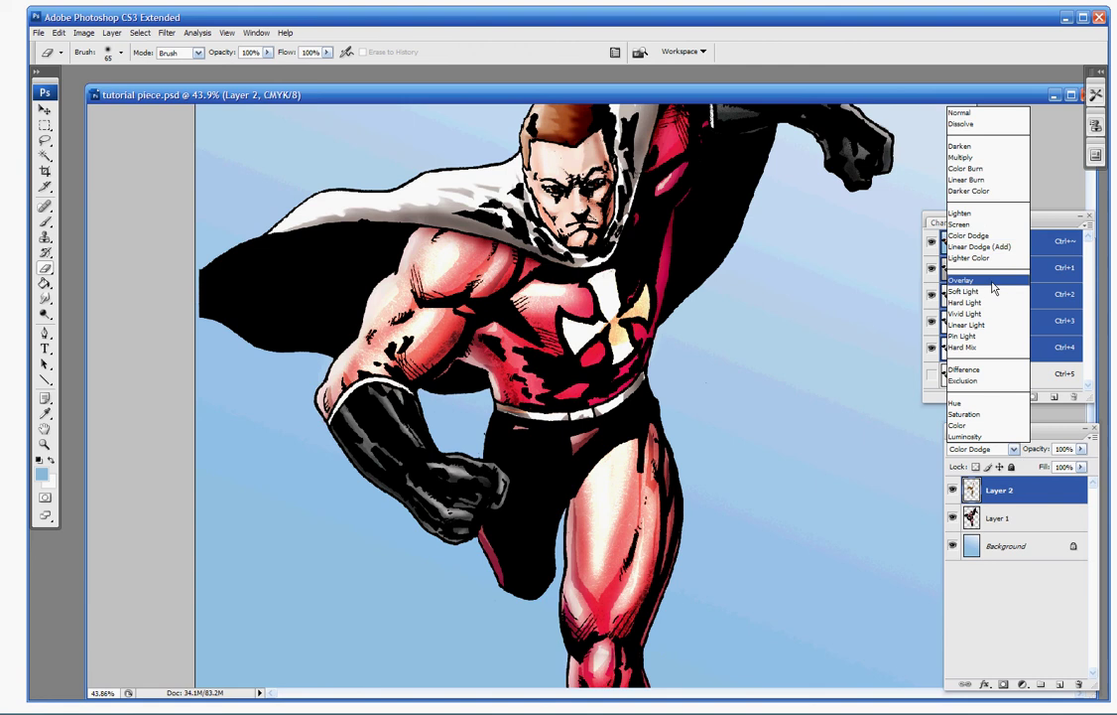
{"action": "left_click", "coordinate": [1004, 215]}
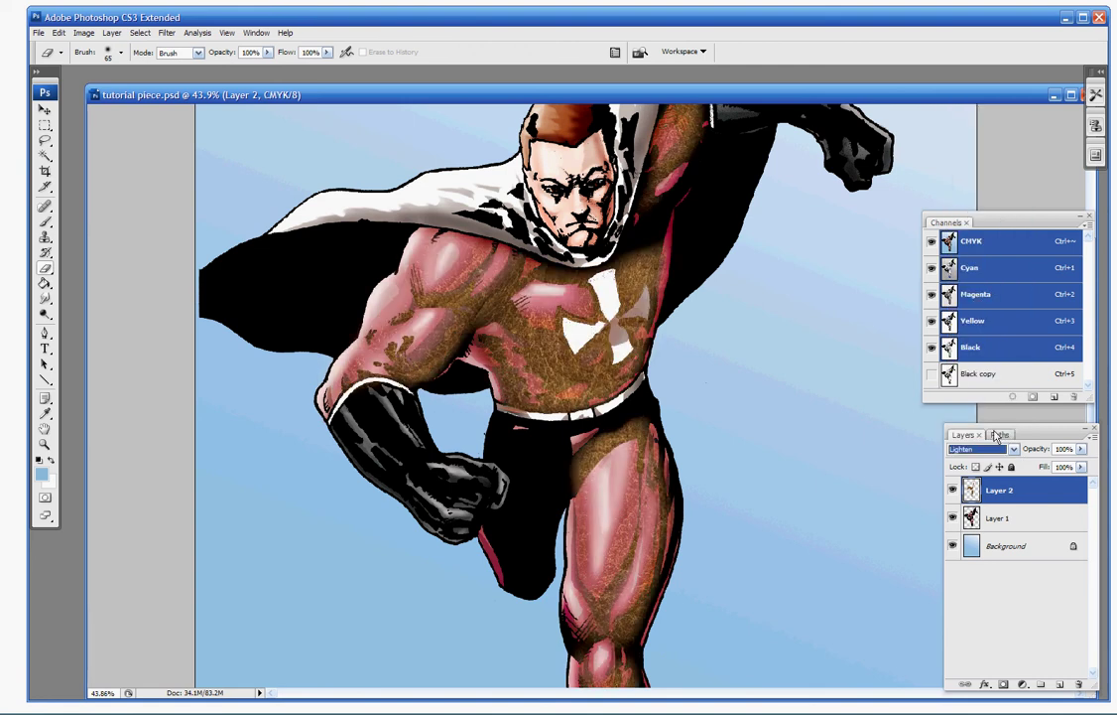
{"action": "left_click", "coordinate": [992, 448]}
{"action": "left_click", "coordinate": [960, 224]}
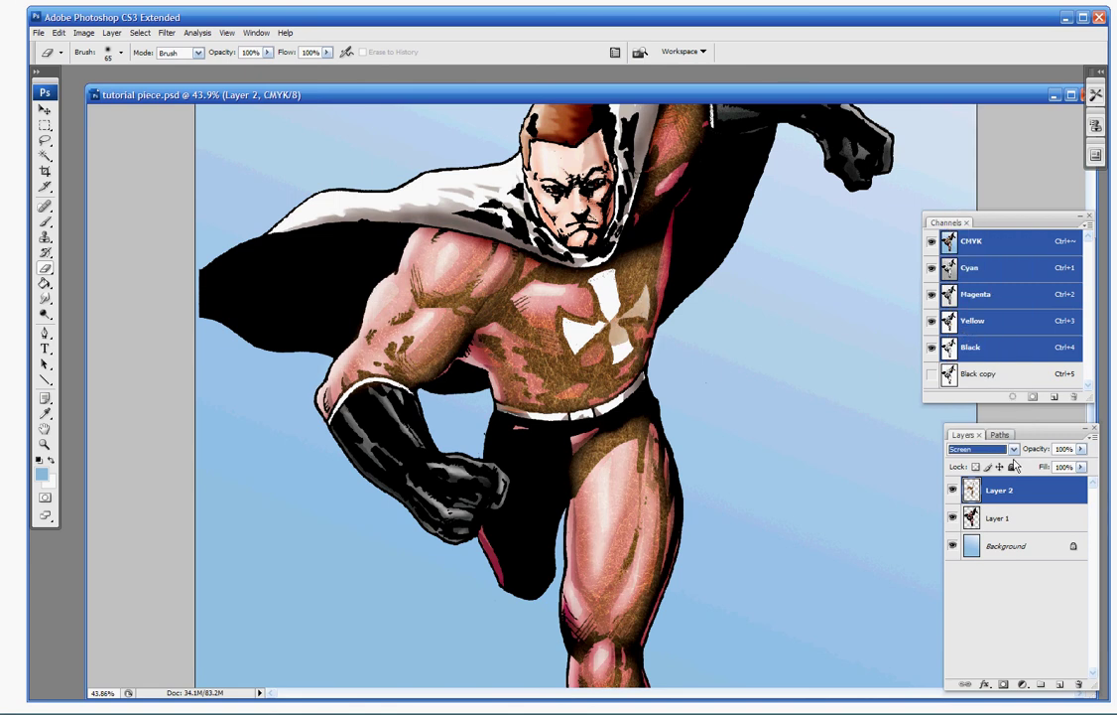
- Set Layer 2's blend mode to Overlay at 100% opacity
{"action": "left_click", "coordinate": [982, 449]}
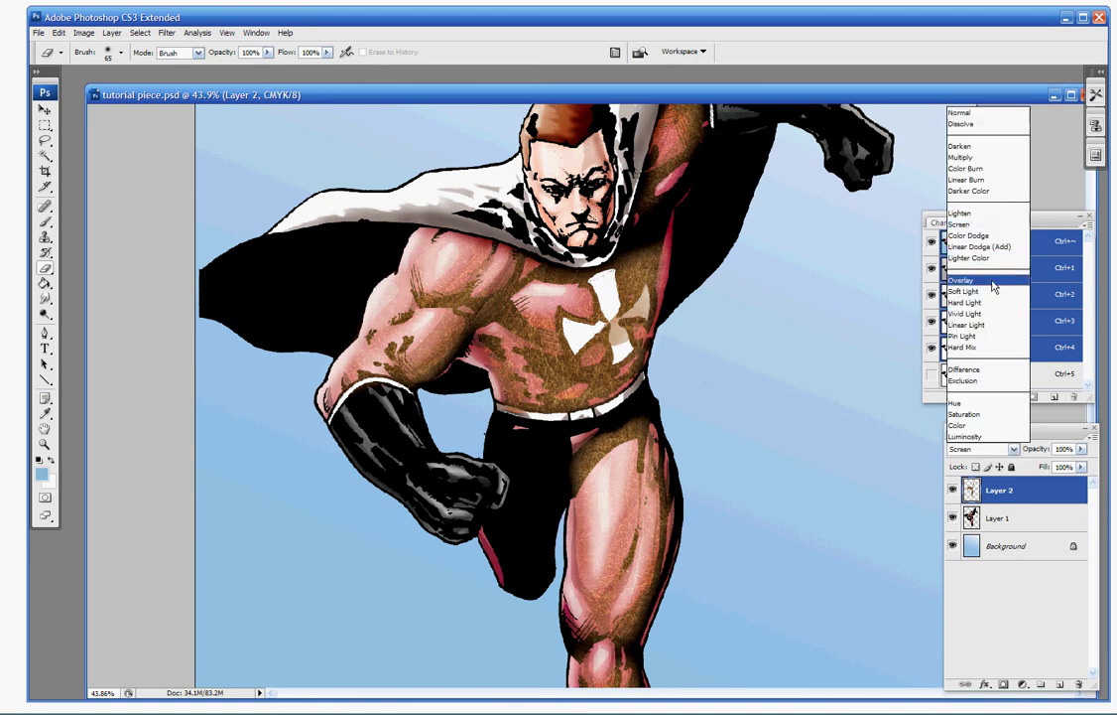
{"action": "left_click", "coordinate": [992, 282]}
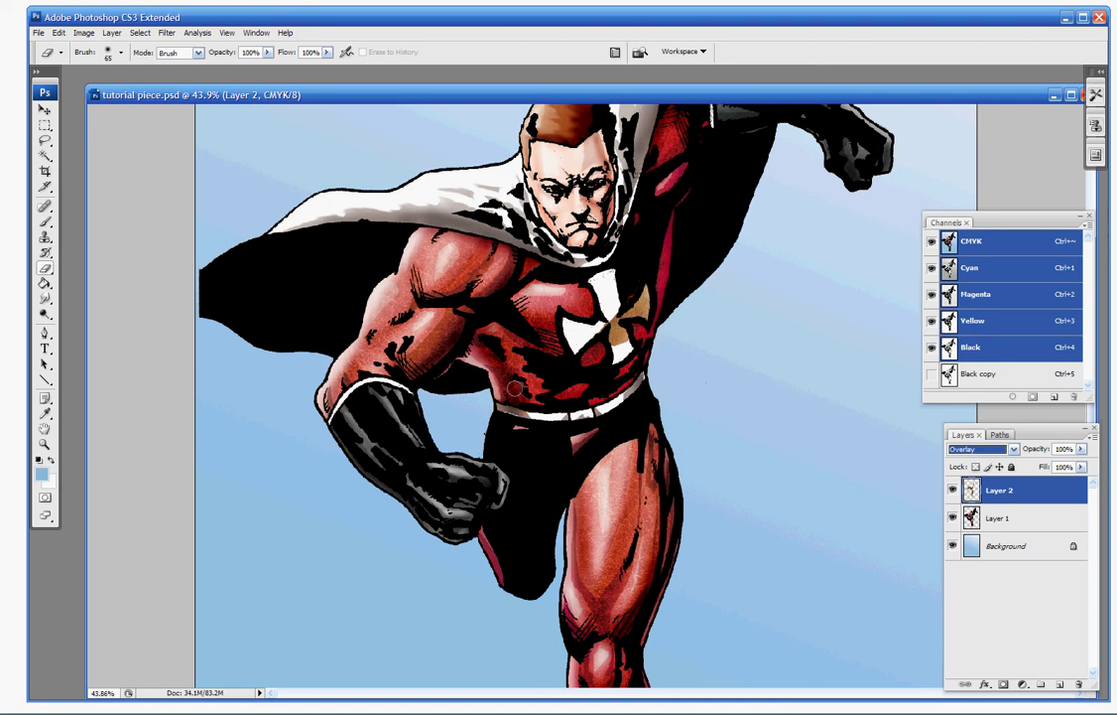
{"action": "left_click", "coordinate": [1082, 448]}
{"action": "left_click", "coordinate": [1084, 452]}
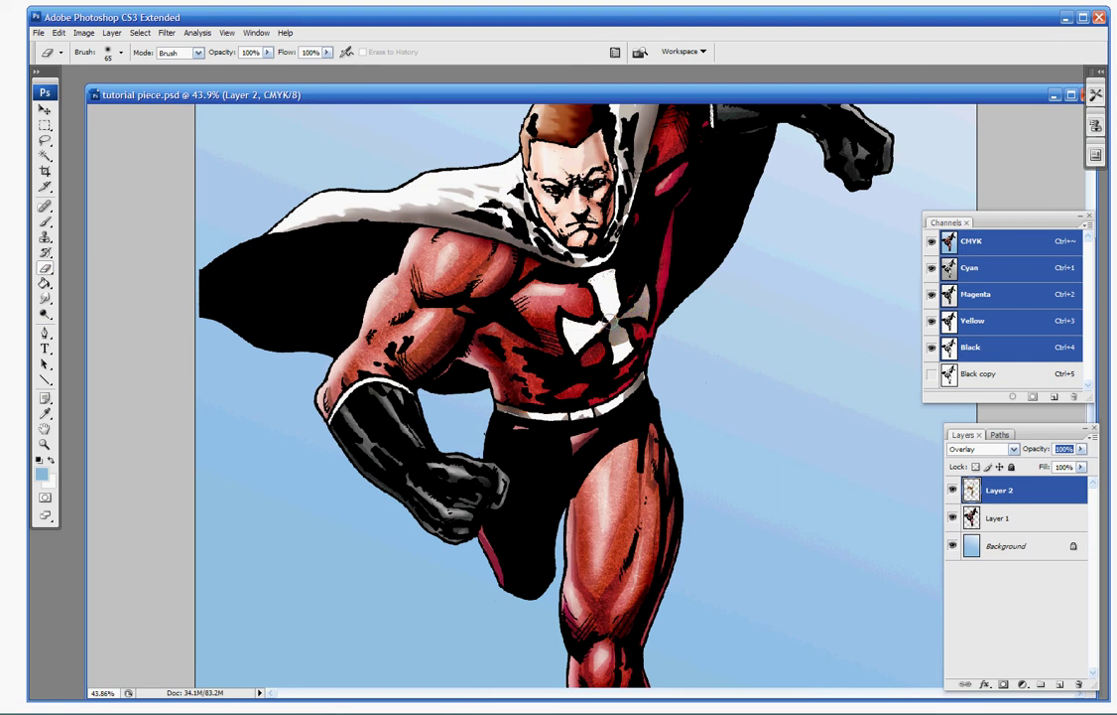
- Inspect the leather texture across the costume and reselect Overlay as Layer 2's blend mode
{"action": "key", "text": "ctrl+0"}
{"action": "key", "text": "ctrl+0"}
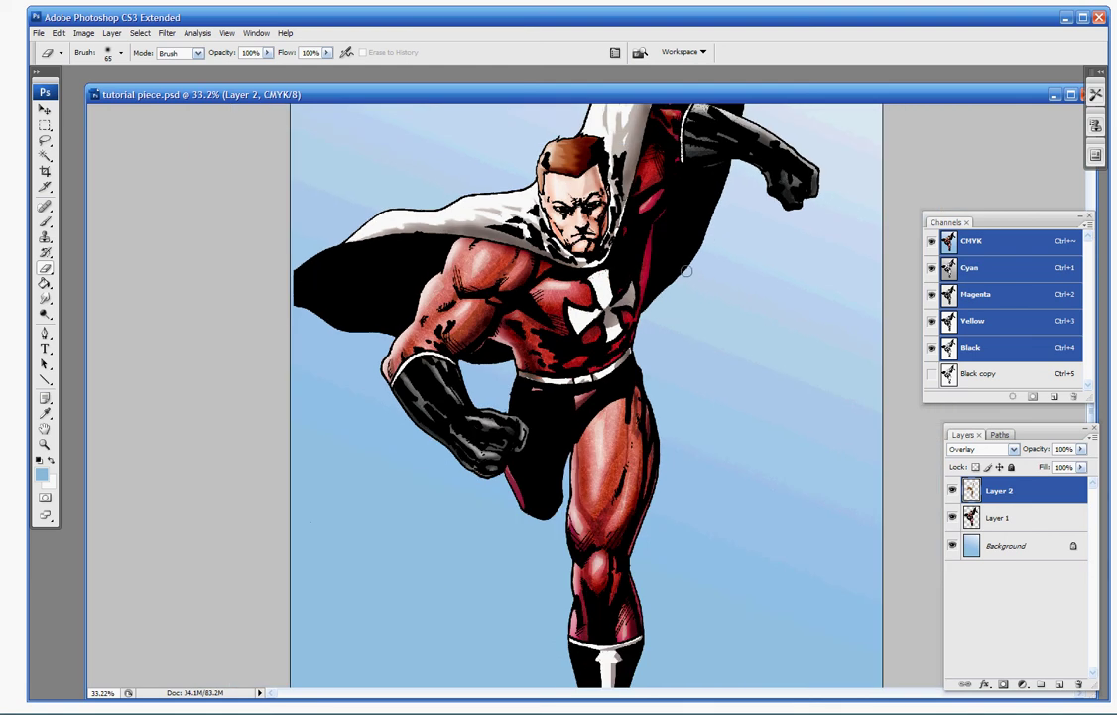
{"action": "scroll", "coordinate": [691, 286], "scroll_direction": "up", "scroll_amount": 3}
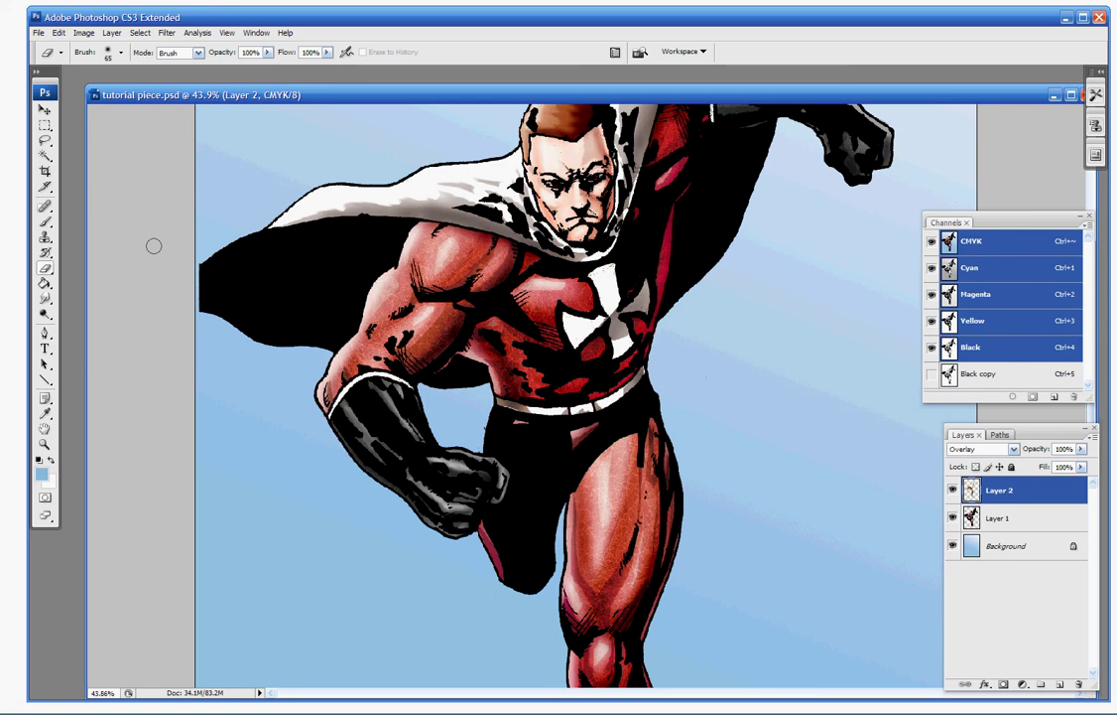
{"action": "scroll", "coordinate": [154, 245], "scroll_direction": "down", "scroll_amount": 1}
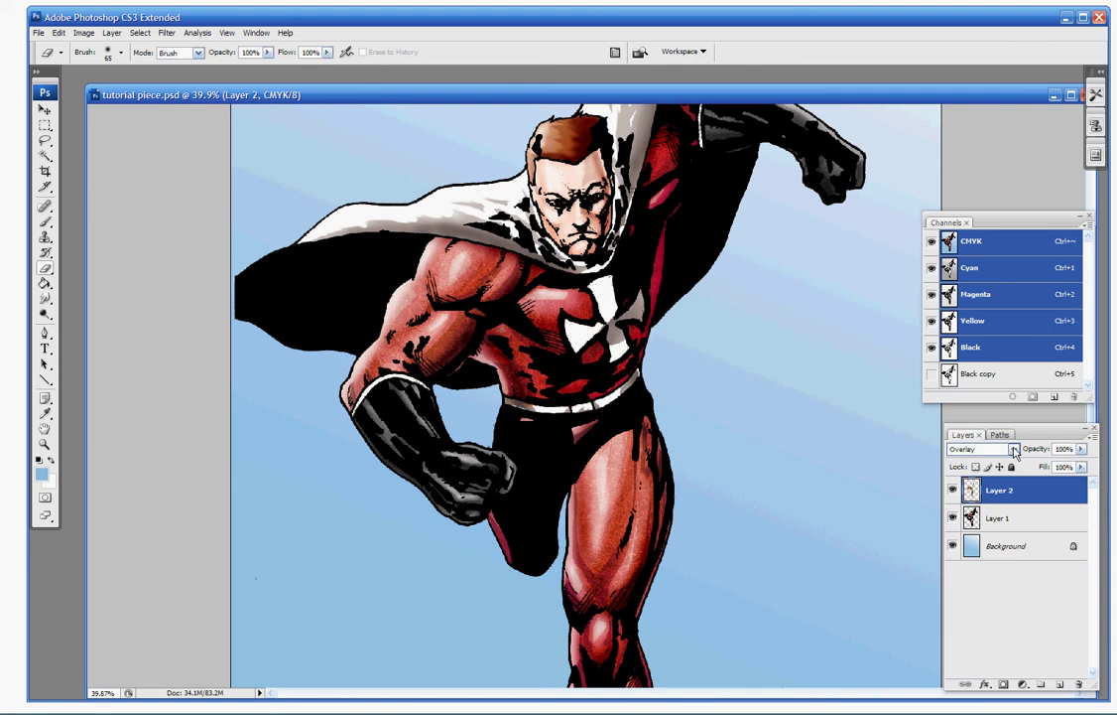
{"action": "left_click", "coordinate": [1014, 449]}
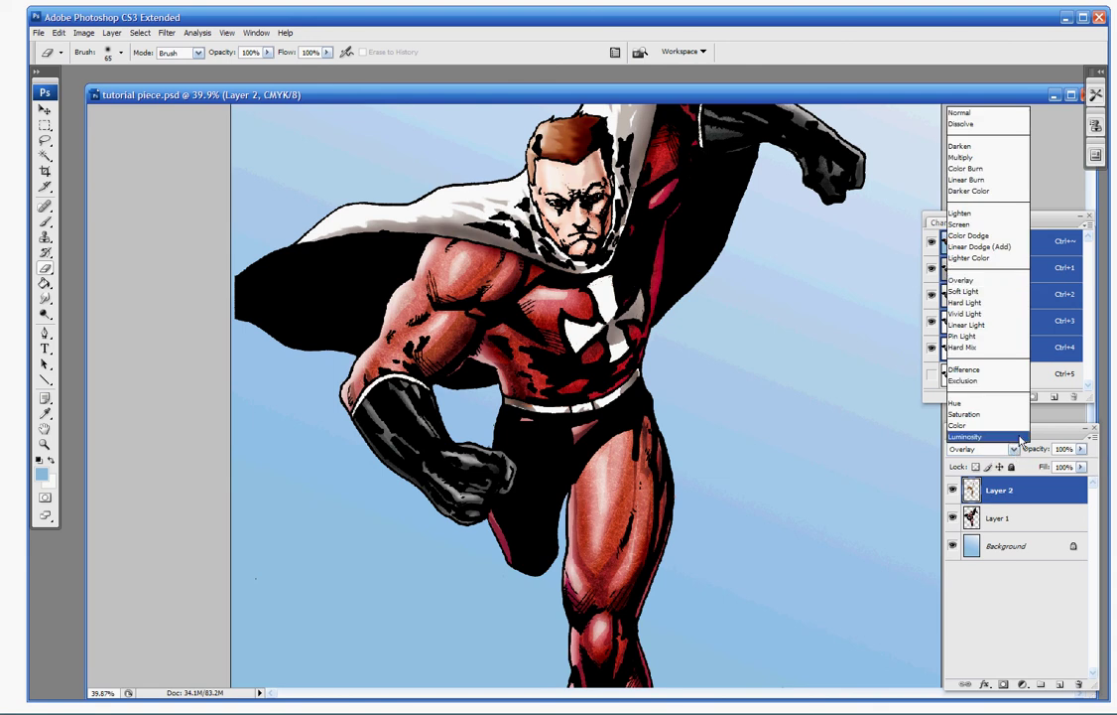
{"action": "left_click", "coordinate": [990, 282]}
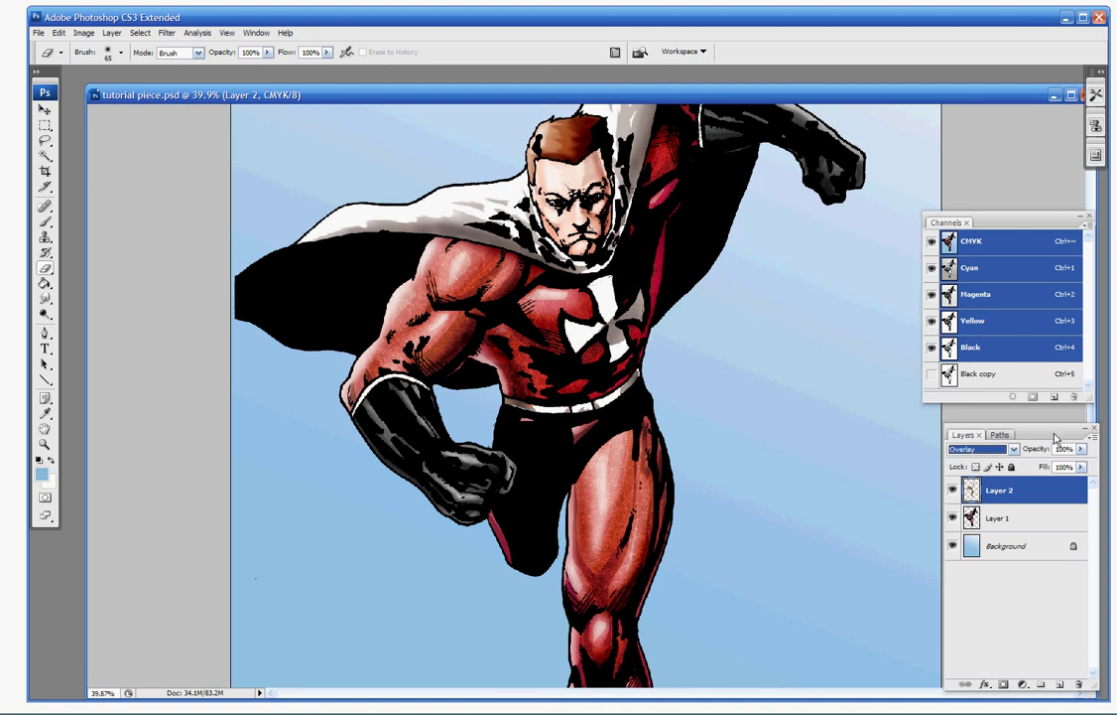
- Compare Layer 2 in Normal and Overlay blend modes, ending on Overlay, and hide and reshow the layer
{"action": "left_click", "coordinate": [987, 448]}
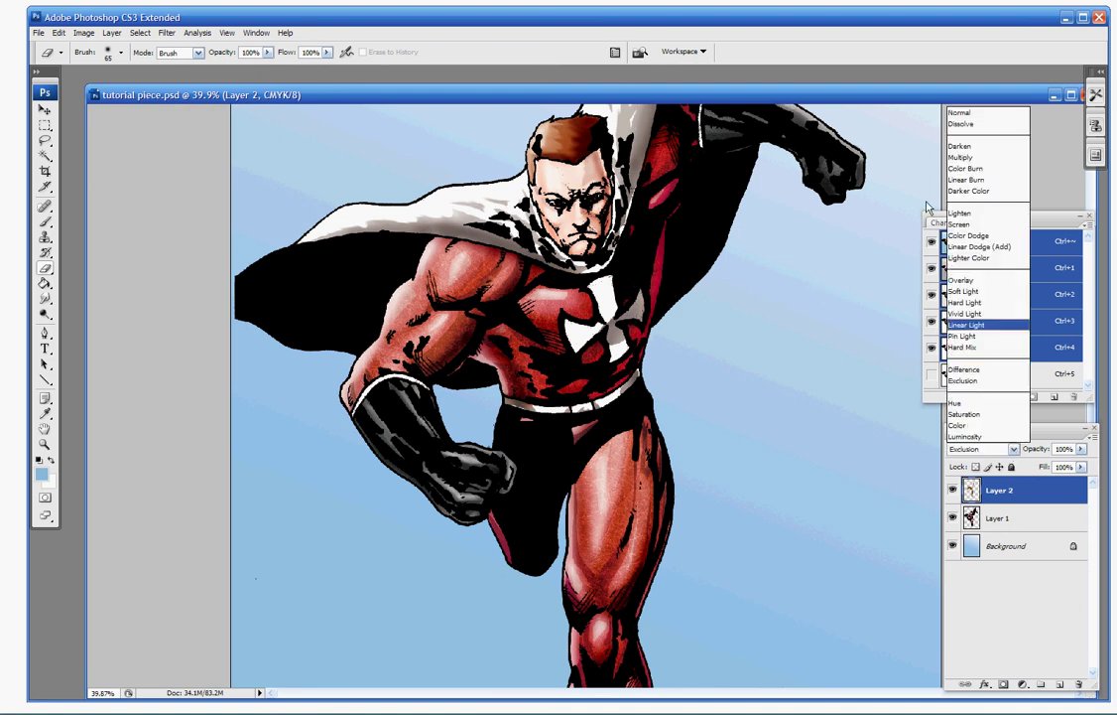
{"action": "left_click", "coordinate": [960, 112]}
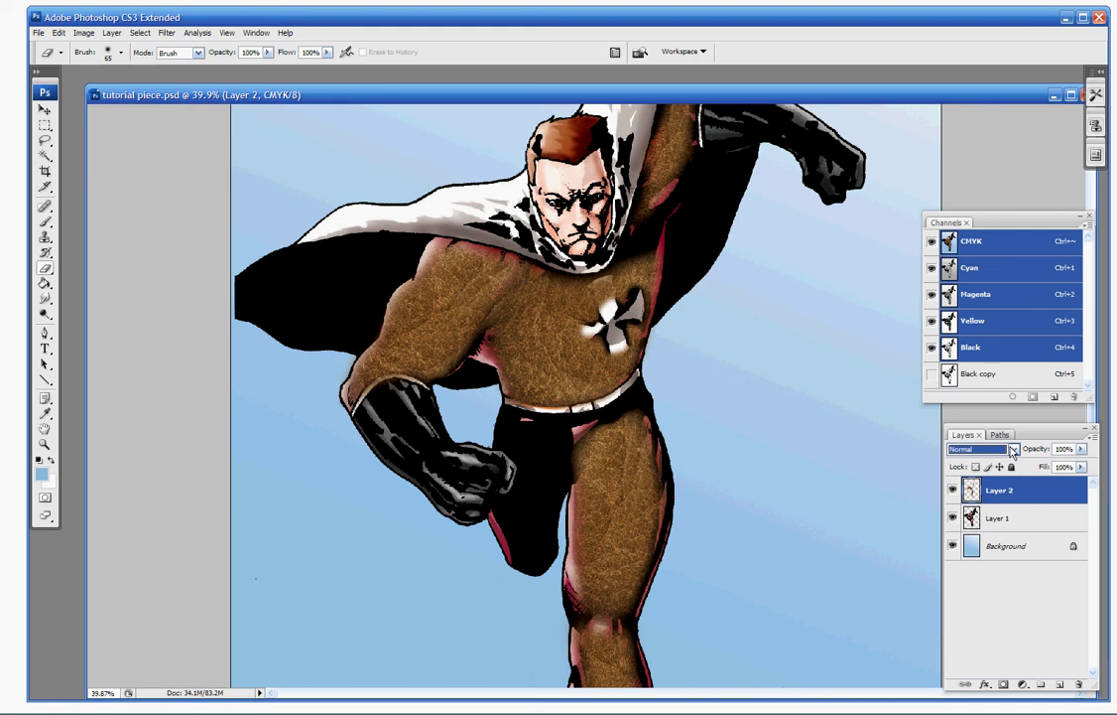
{"action": "left_click", "coordinate": [981, 449]}
{"action": "left_click", "coordinate": [972, 281]}
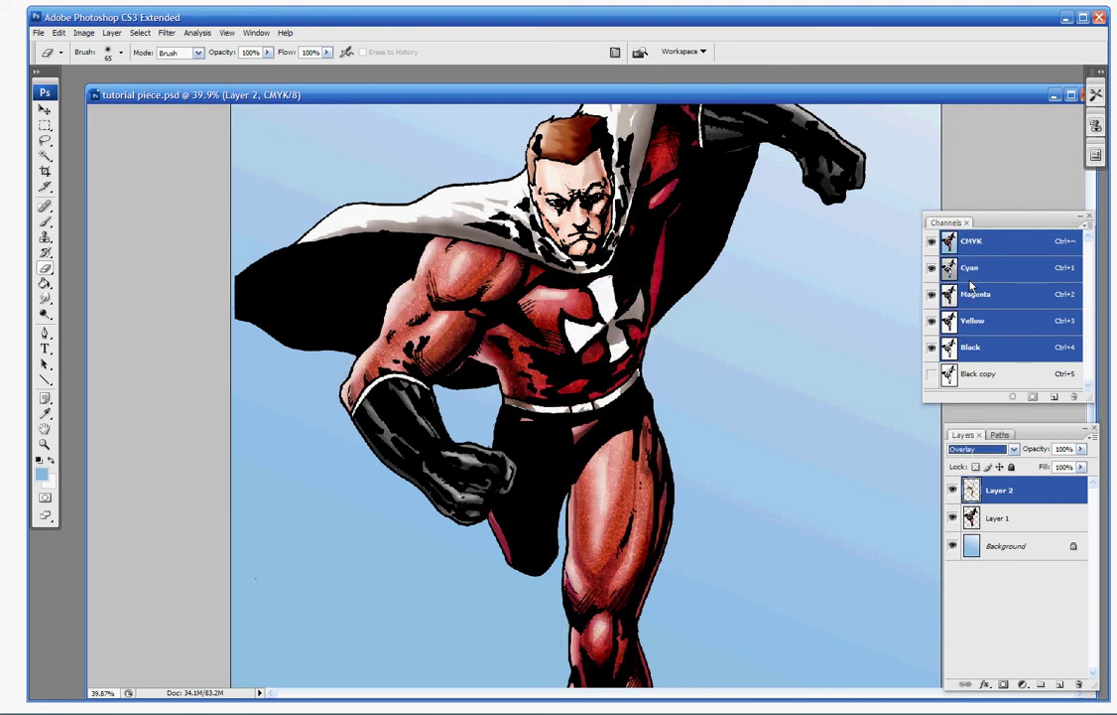
{"action": "left_click", "coordinate": [954, 490]}
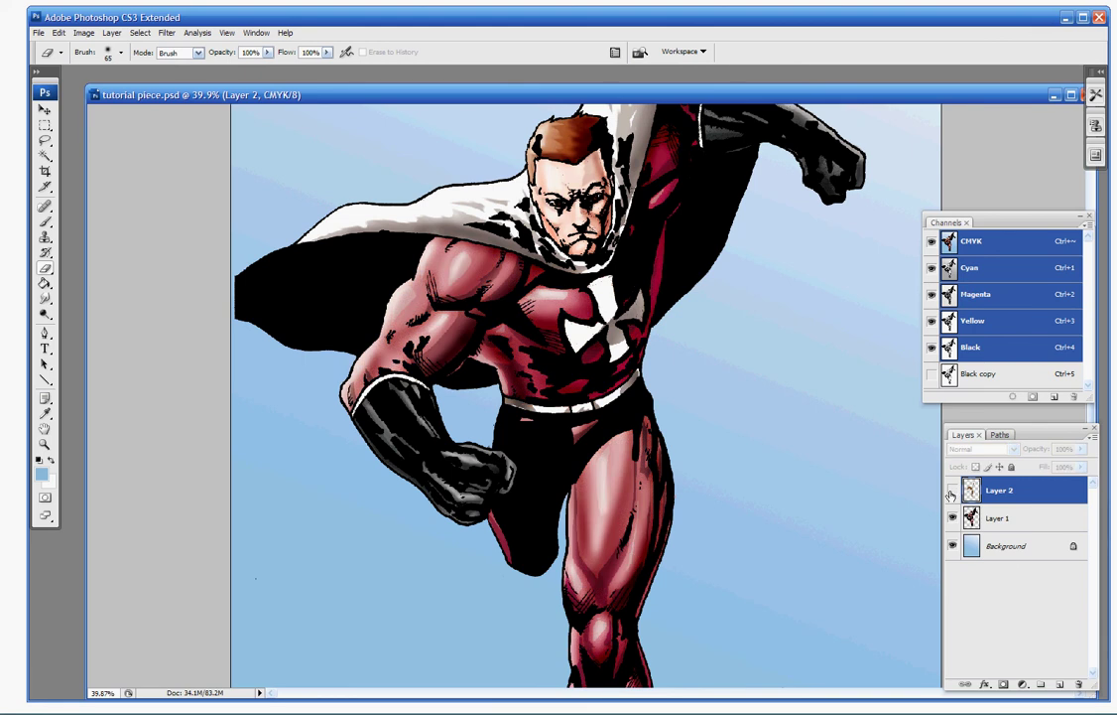
{"action": "left_click", "coordinate": [952, 491]}
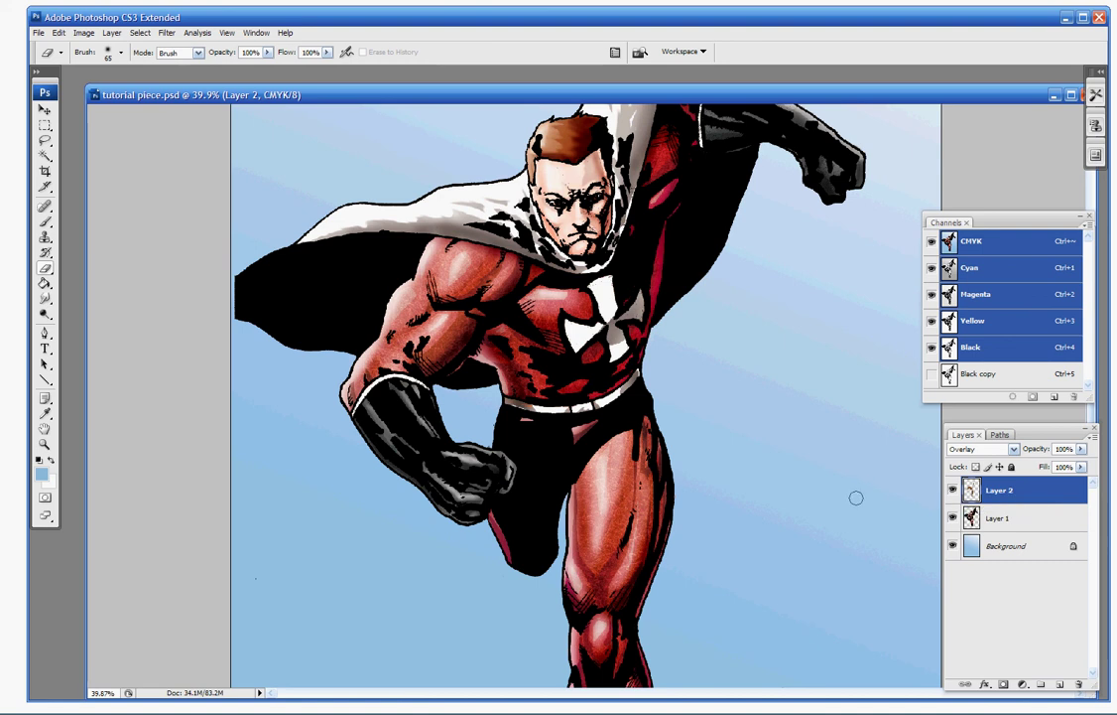
- Activate the Move tool, shift the document window slightly and zoom out to show more of the artwork
{"action": "left_click", "coordinate": [45, 112]}
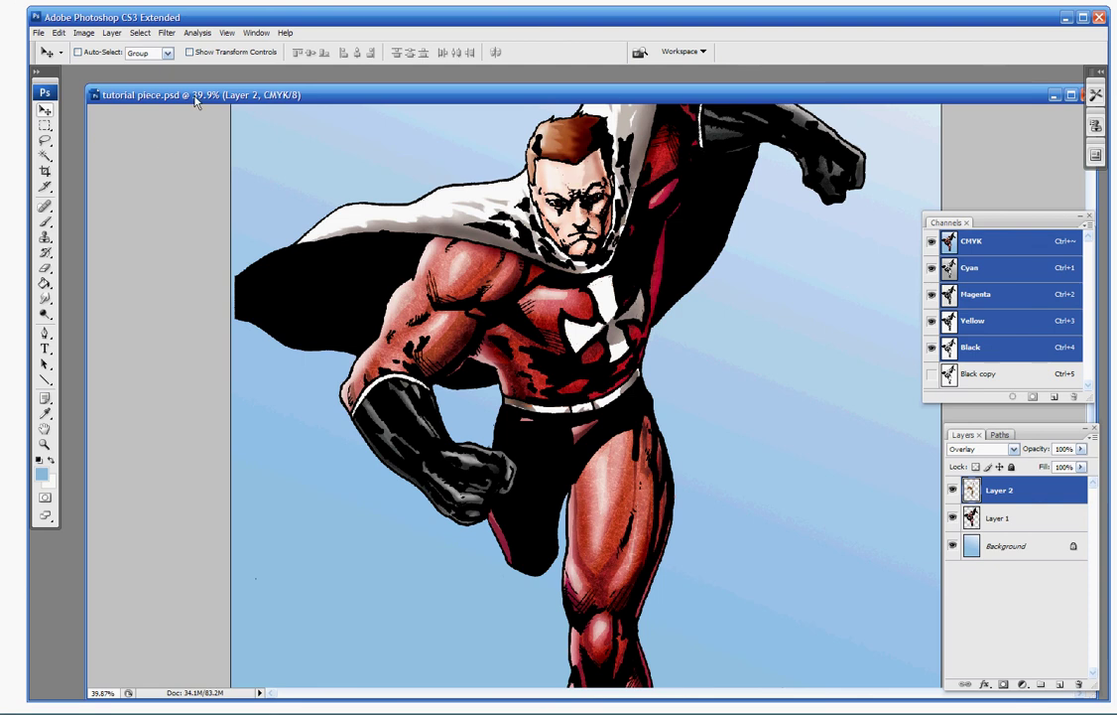
{"action": "left_click_drag", "start_coordinate": [198, 103], "coordinate": [184, 94]}
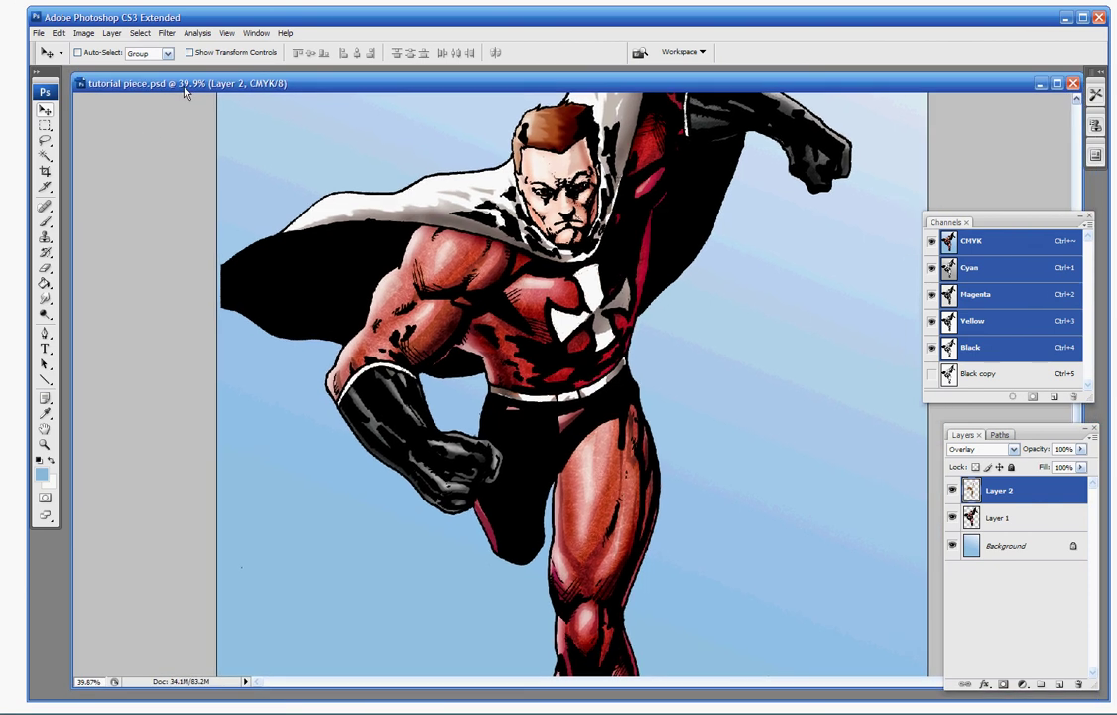
{"action": "key", "text": "ctrl+0"}
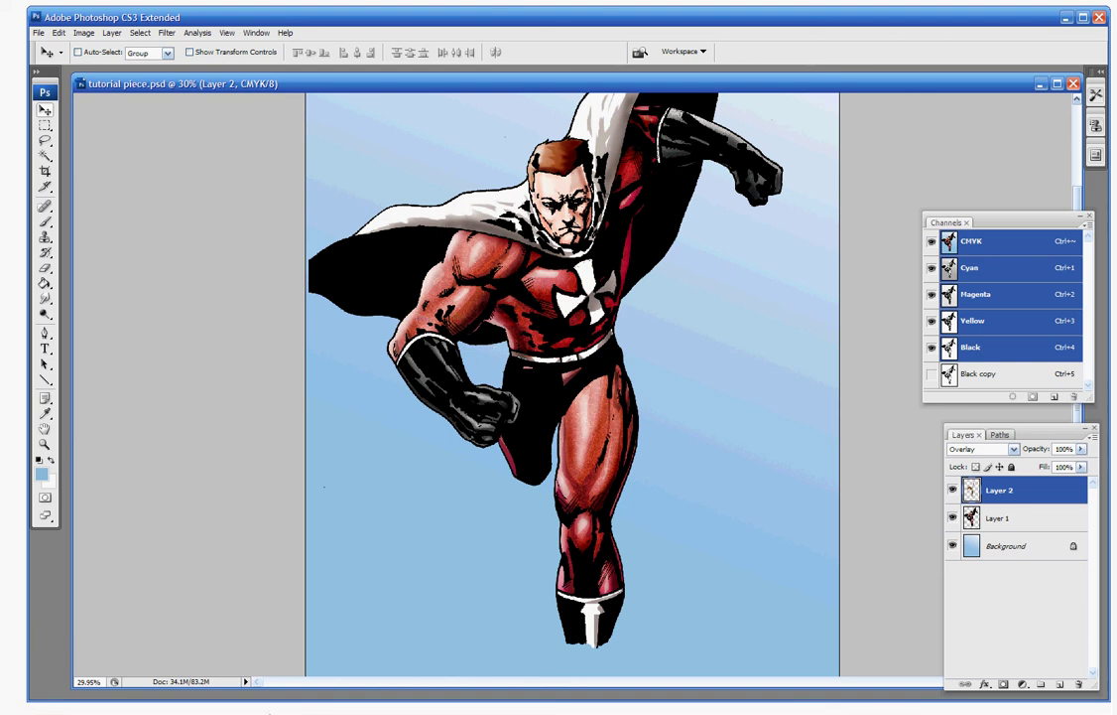
{"action": "mouse_move", "coordinate": [283, 707]}
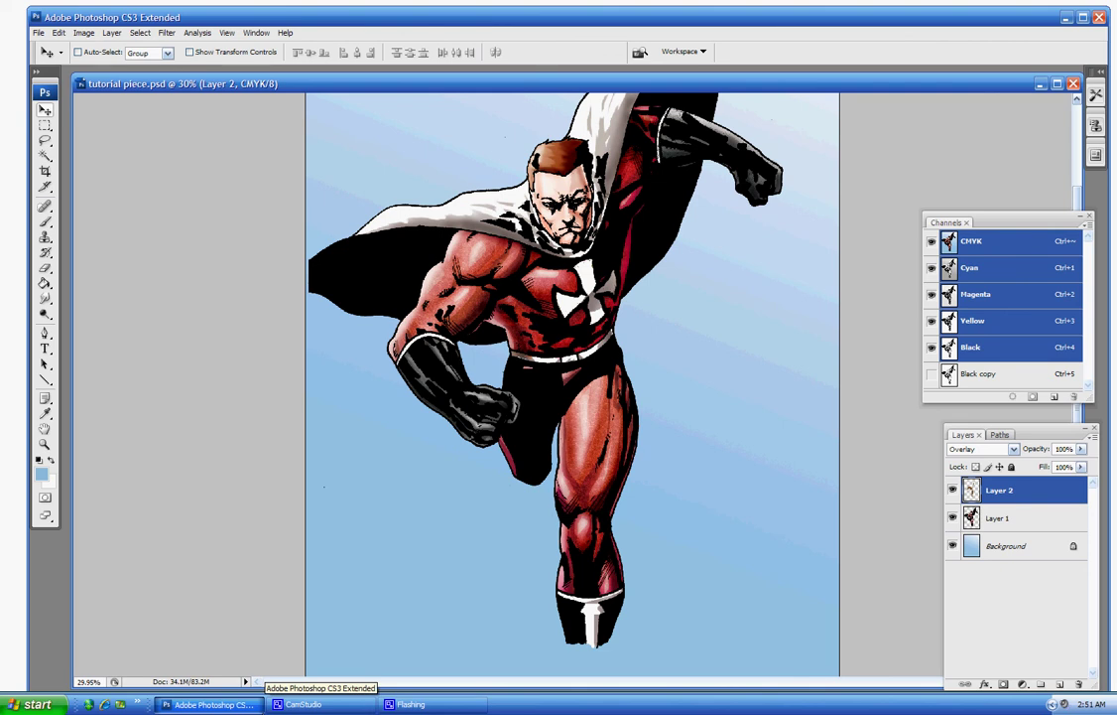
{"action": "left_click", "coordinate": [342, 706]}
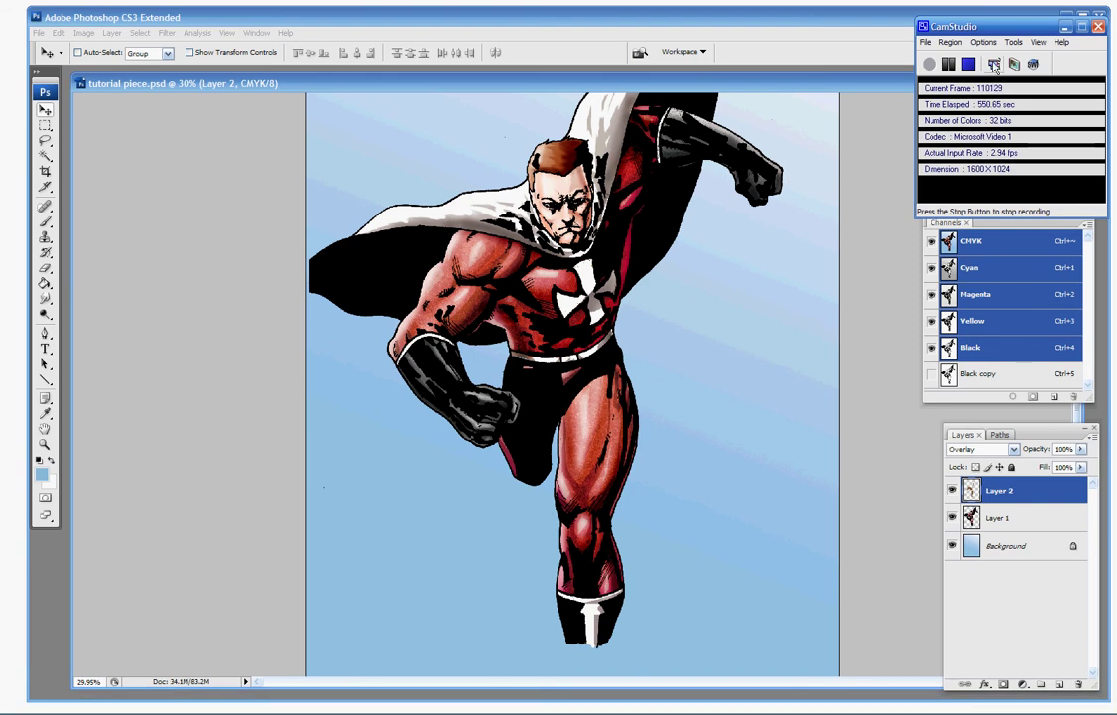